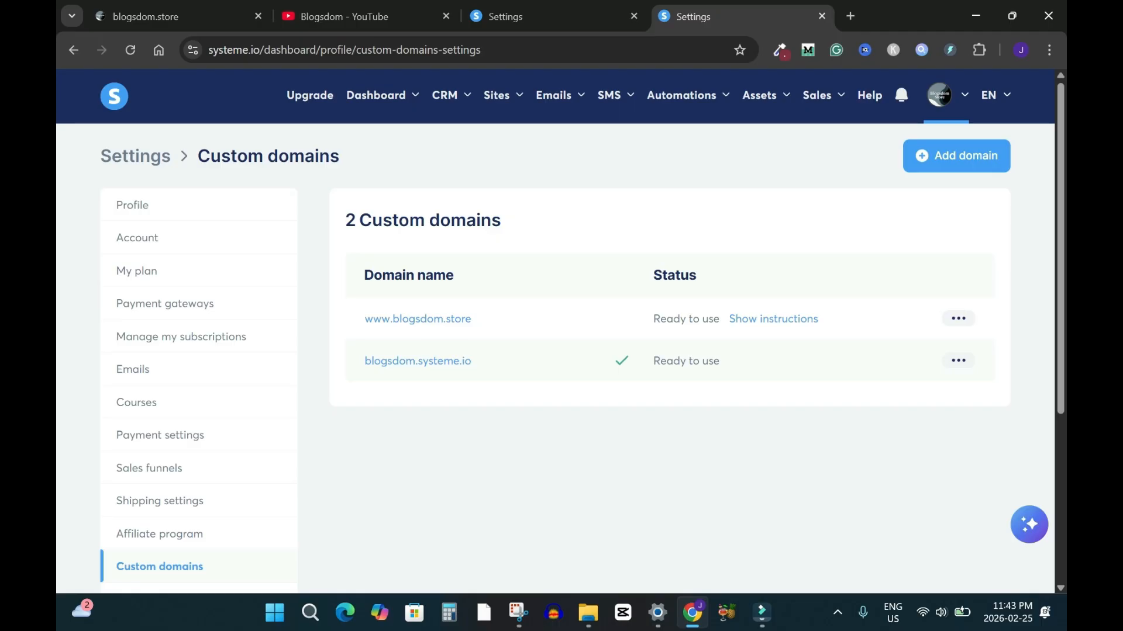
From the Custom domains settings, reveal the Sites menu options, including Sales funnels
mouse_move(503, 96)
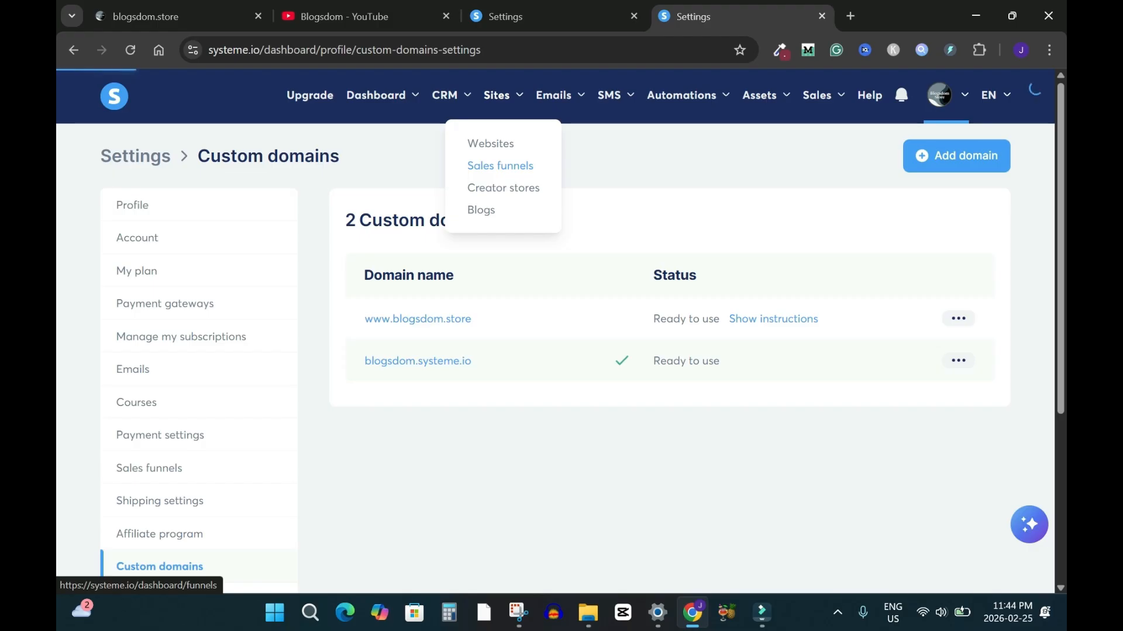
Create a Sell funnel named 'Test Page' on the blogsdom.systeme.io domain
click(500, 166)
click(980, 156)
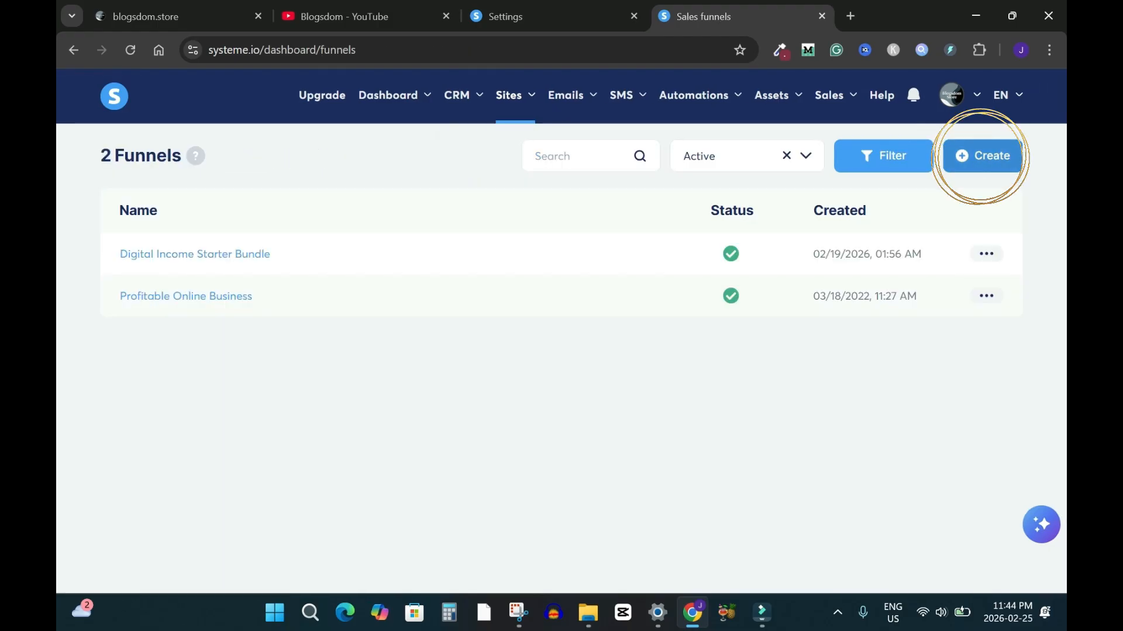
text(Test Pa)
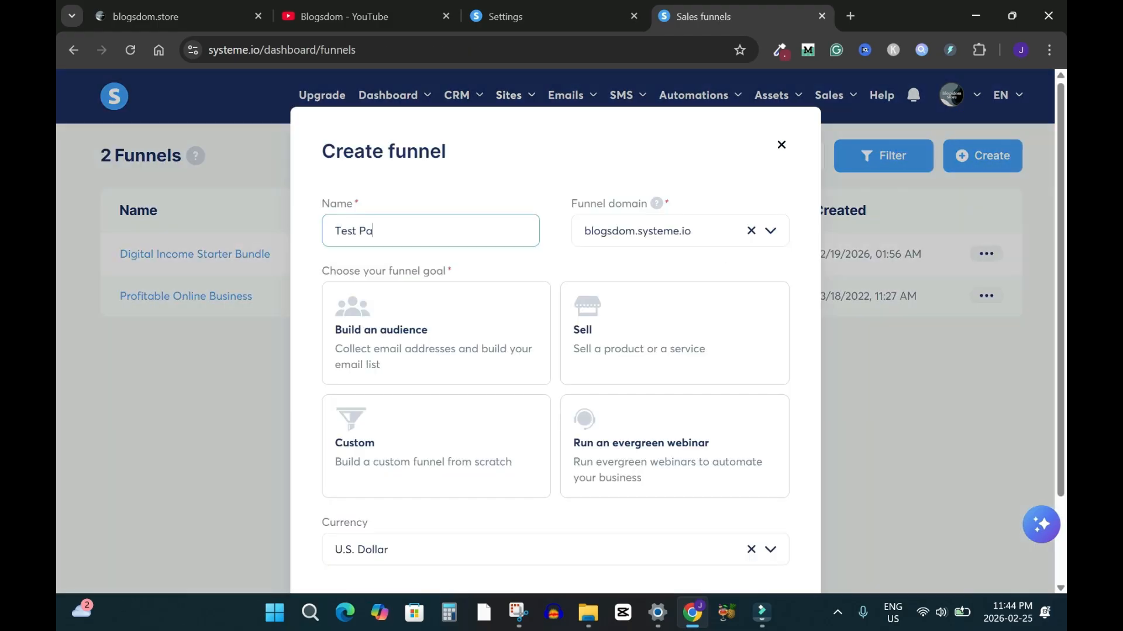
text(ge)
click(770, 231)
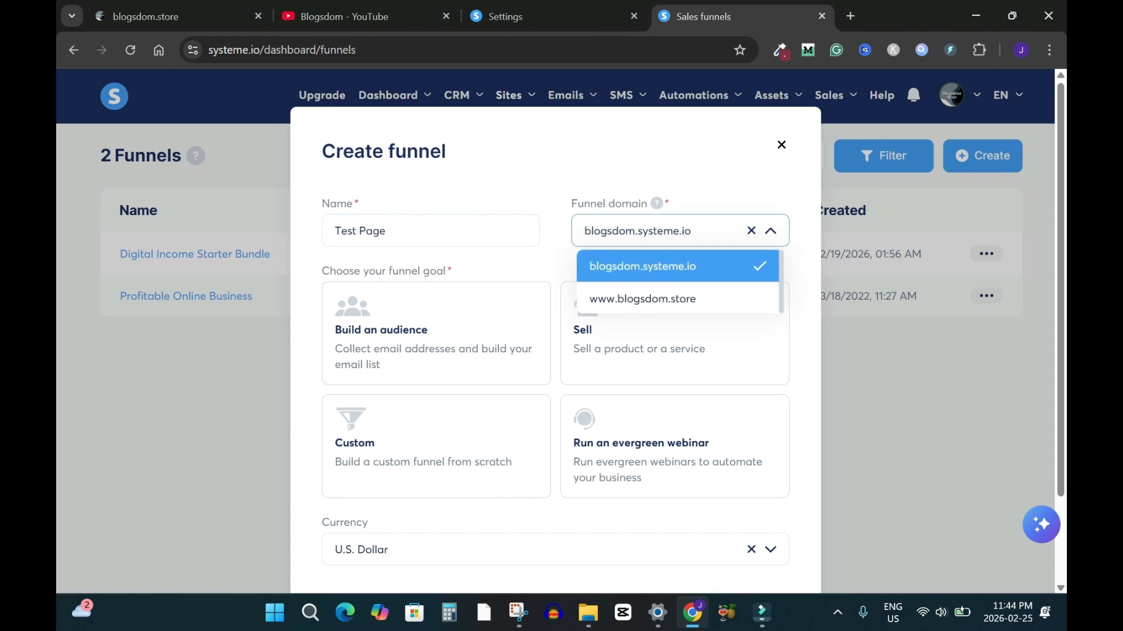
click(643, 267)
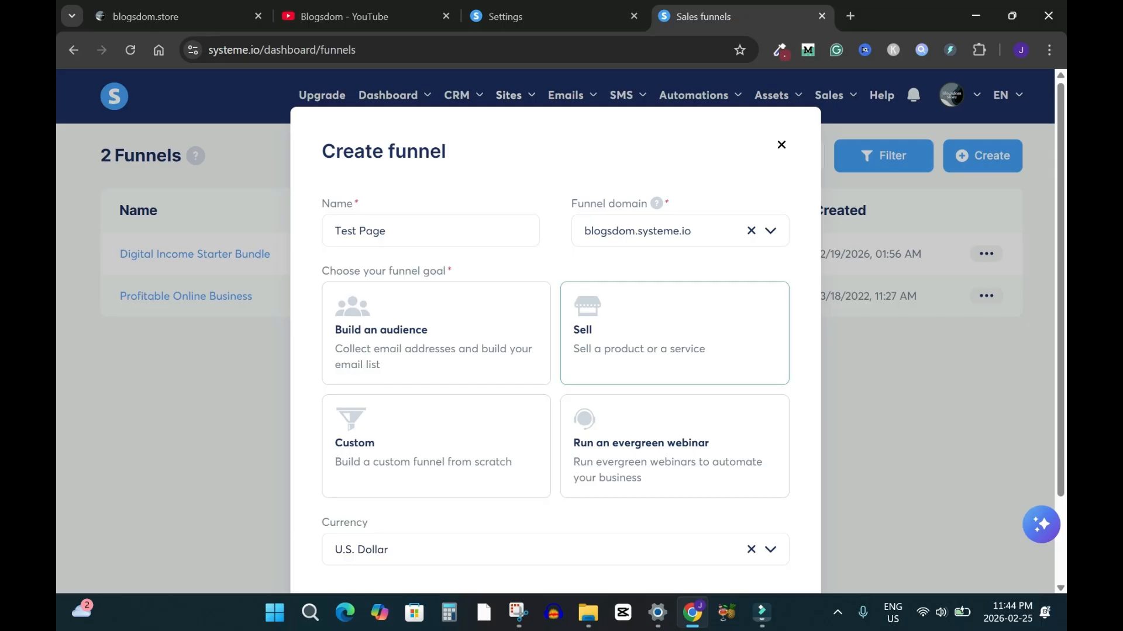
click(675, 334)
scroll(555, 350, down, 1)
scroll(555, 351, down, 1)
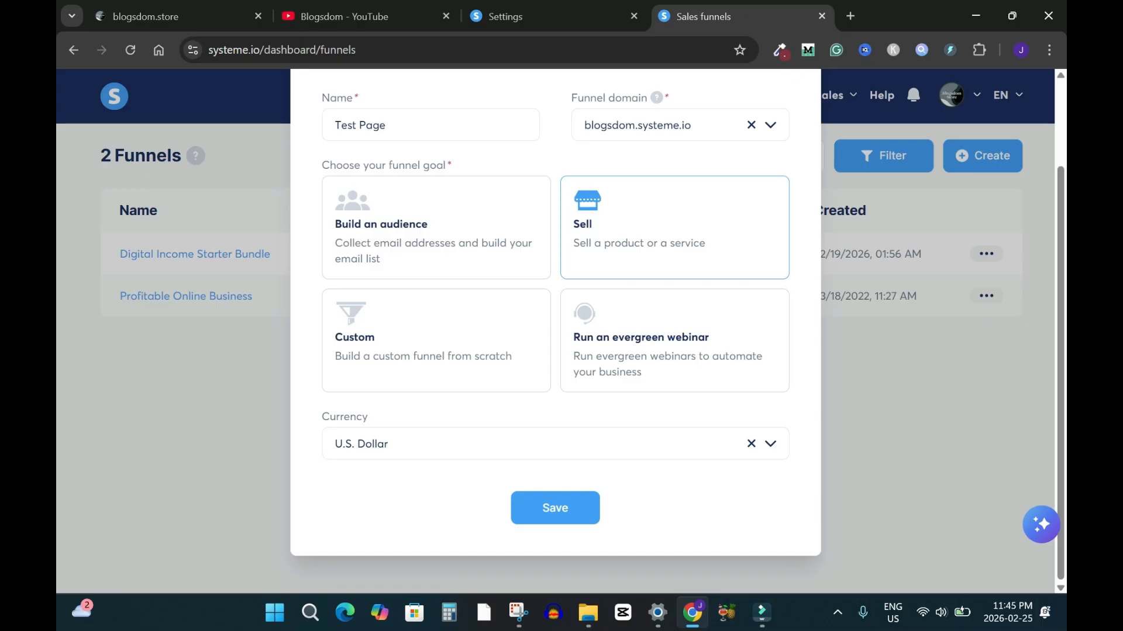
click(554, 508)
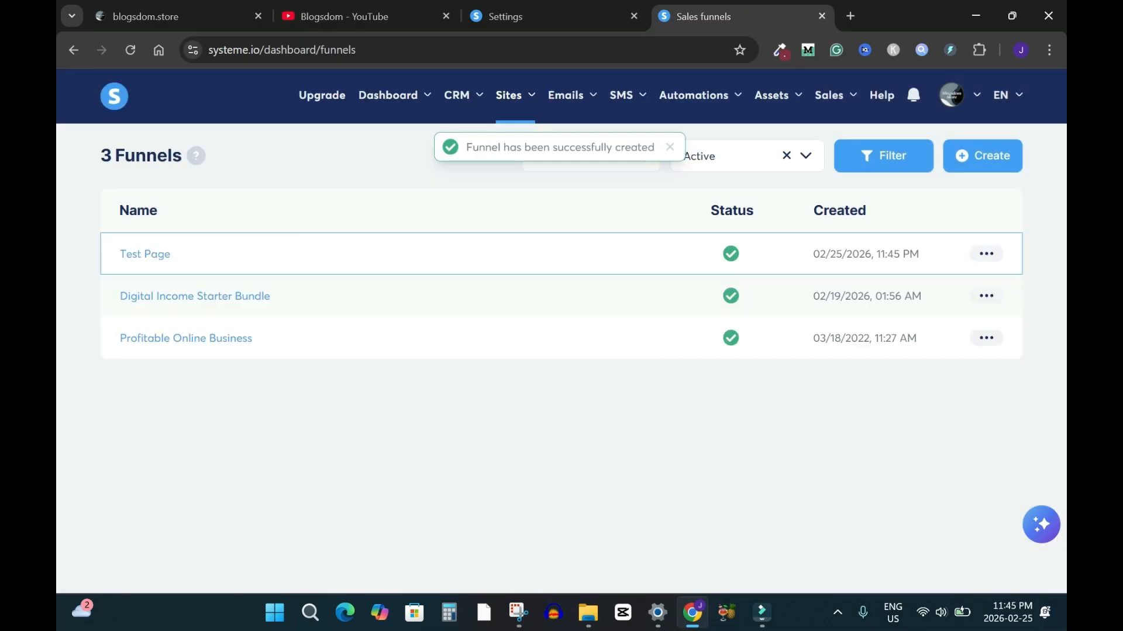
Add a Sales page type step named 'Sales page sample' to the Test Page funnel
click(145, 255)
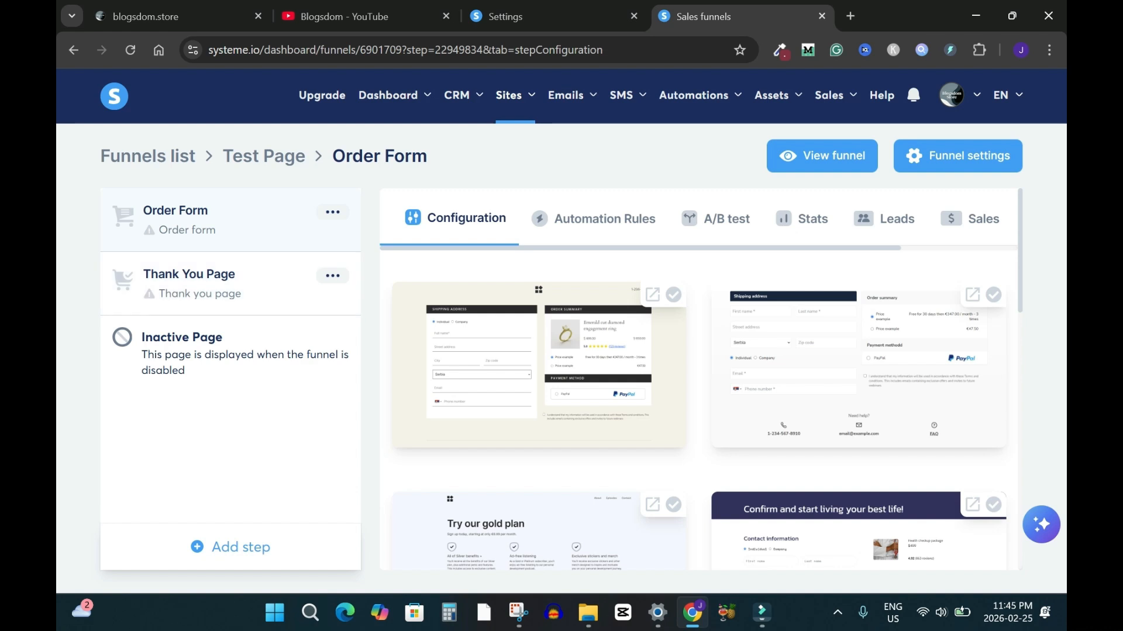
click(231, 547)
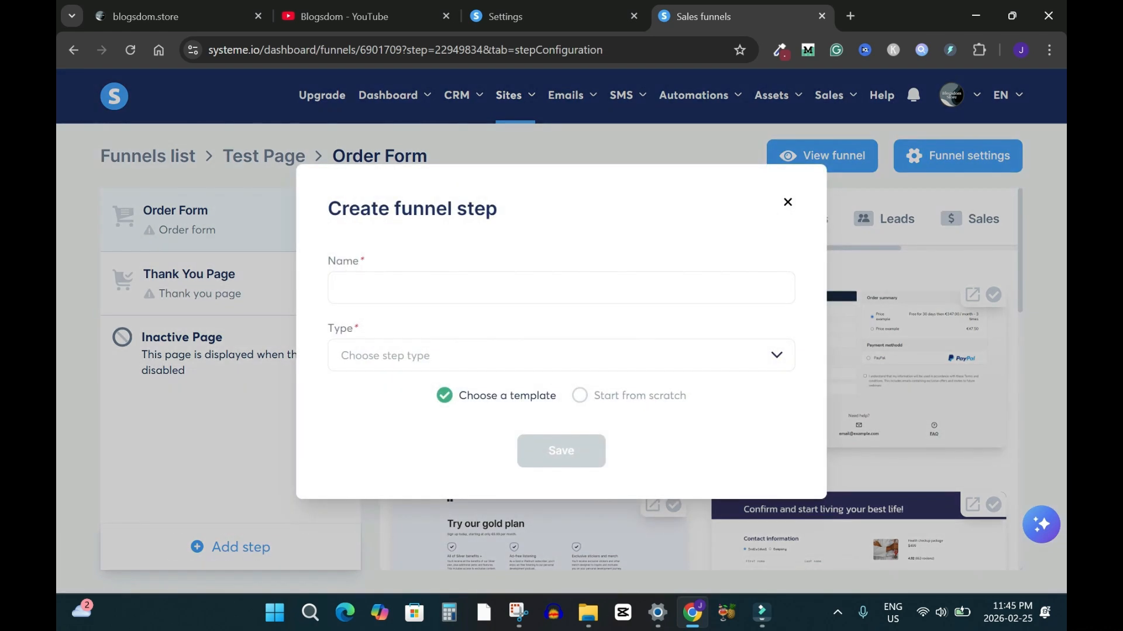
click(342, 288)
text(Sales )
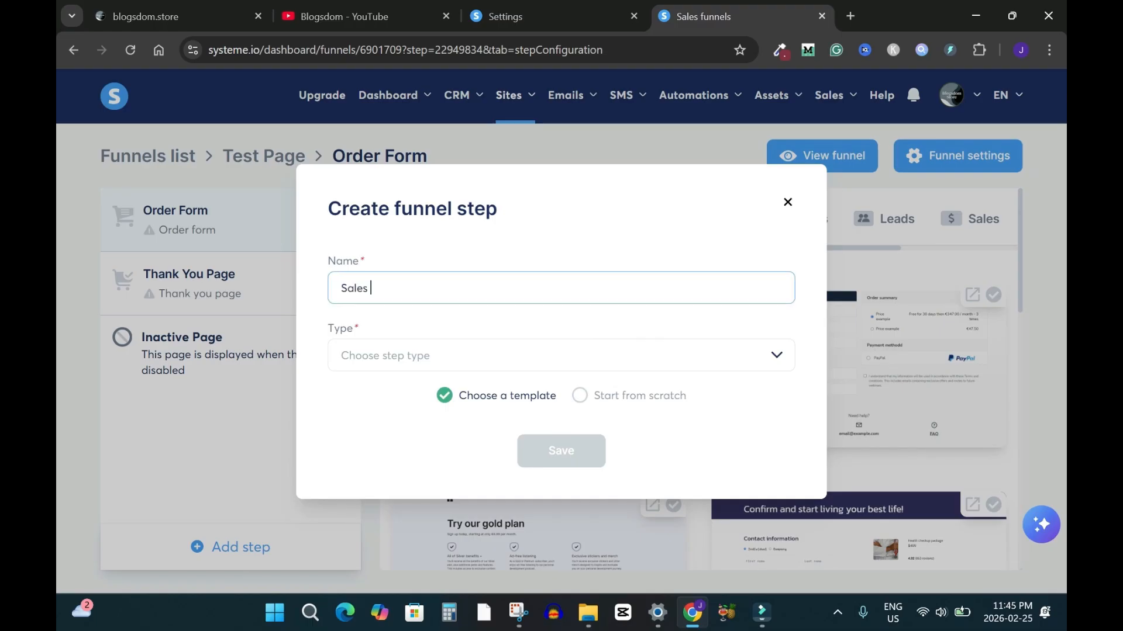
text(page sample)
click(561, 355)
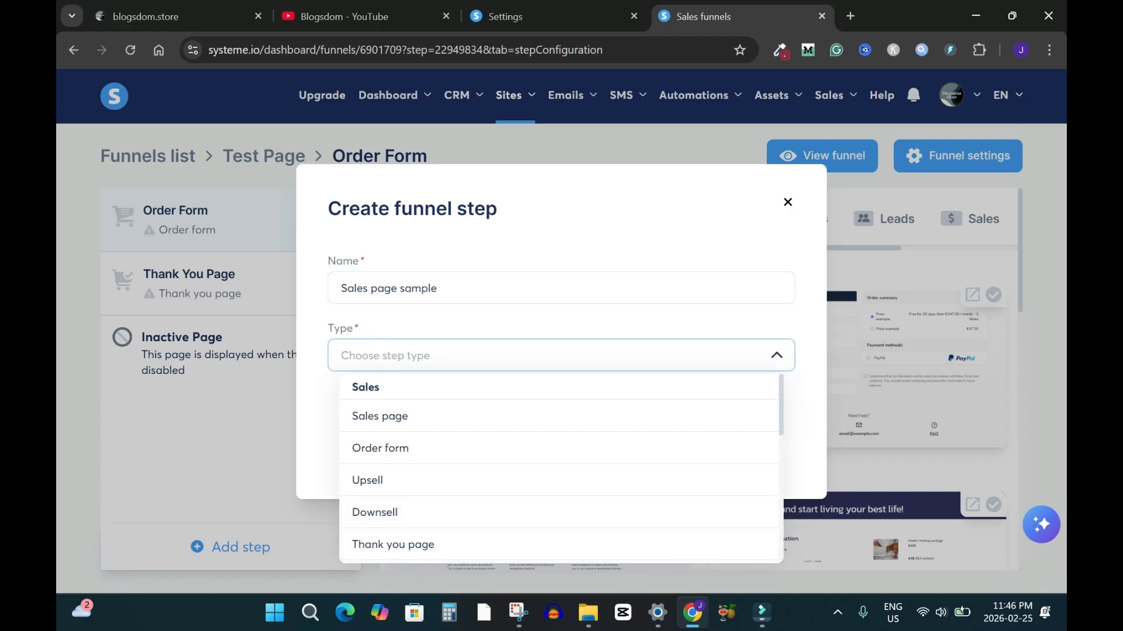
click(558, 416)
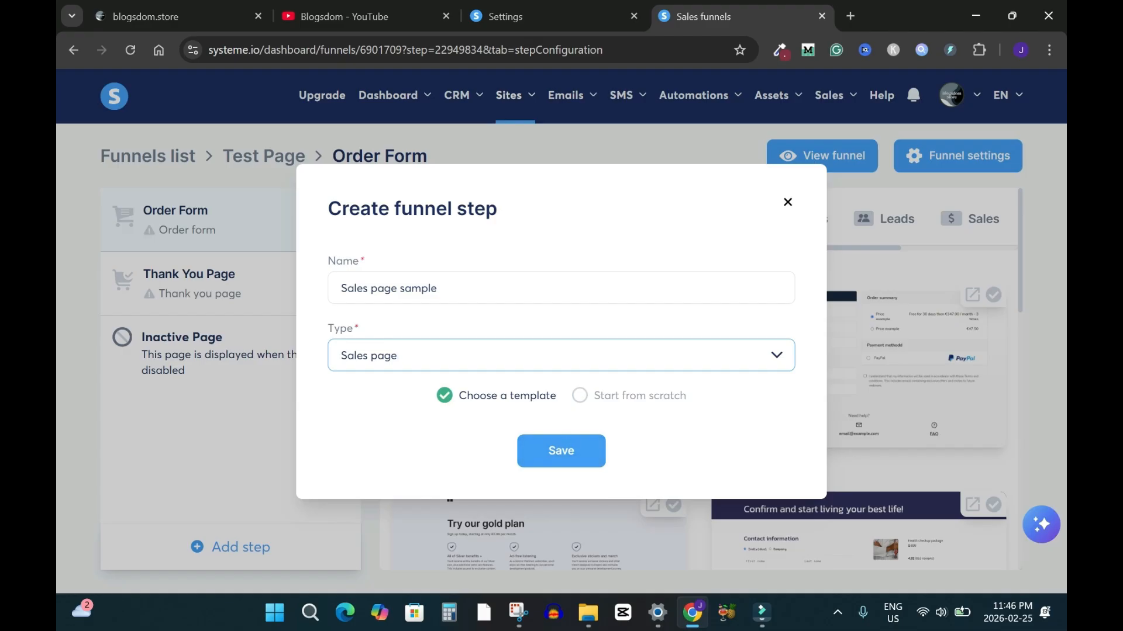
click(561, 451)
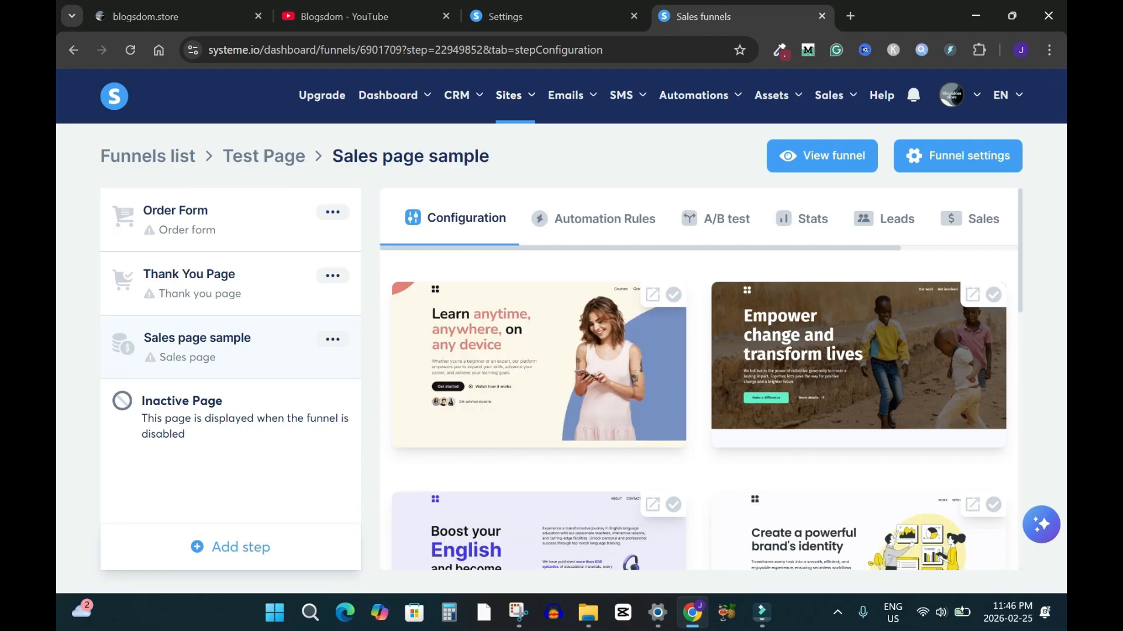
Start a new funnel step named 'Privacy and Terms', fixing the extra space and capitals
click(233, 546)
text(privacy  an)
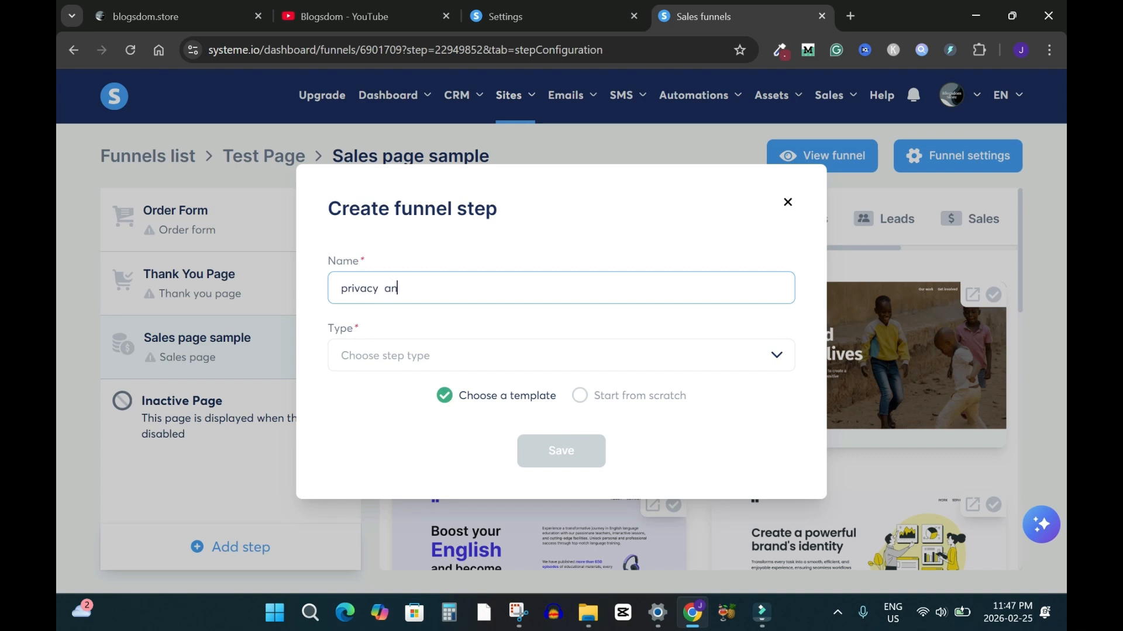
text(d terms)
click(384, 288)
key(BackSpace)
click(348, 288)
key(BackSpace)
text(P)
click(408, 288)
key(BackSpace)
text(Terms)
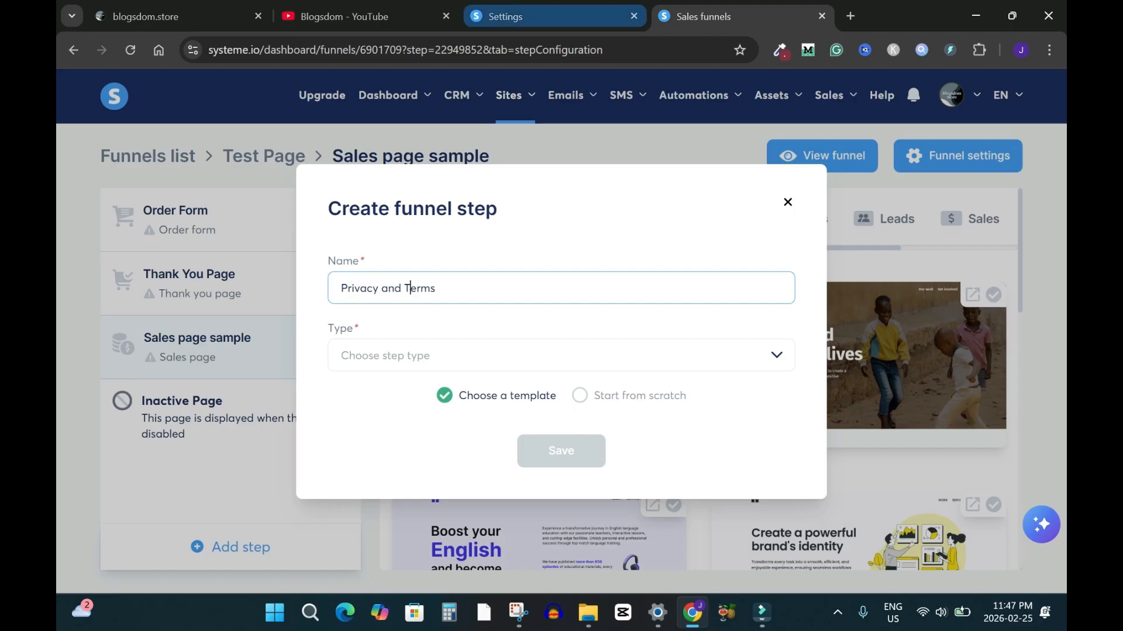
Check the live store's footer policy links, then rename the step 'Privacy, Terms & Refund Policy'
click(146, 16)
scroll(556, 330, down, 15)
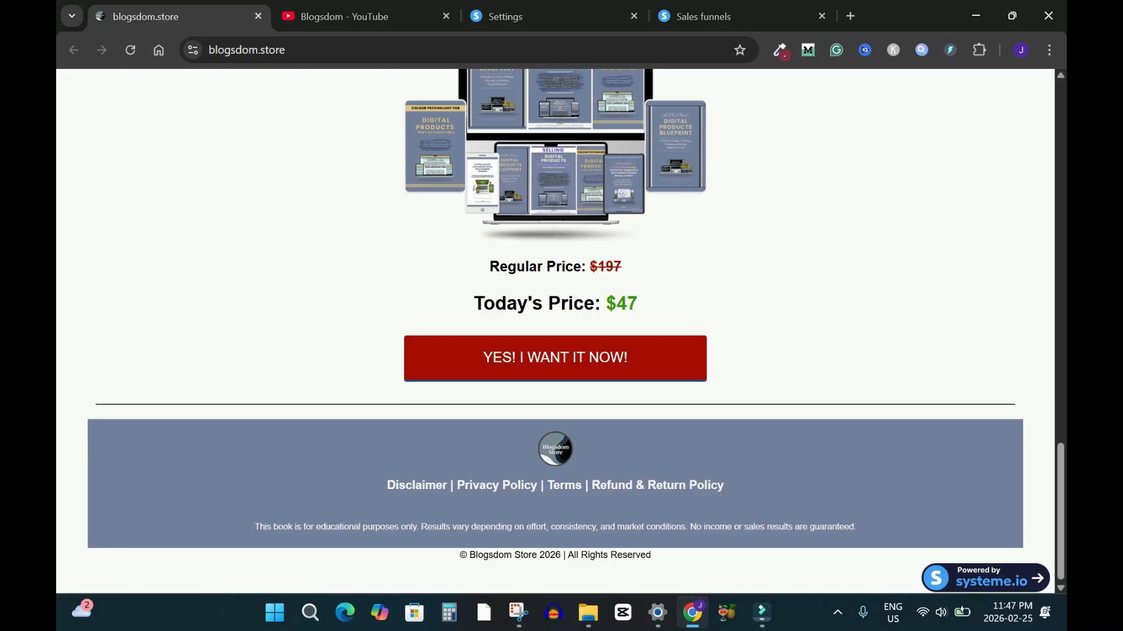
scroll(556, 331, up, 15)
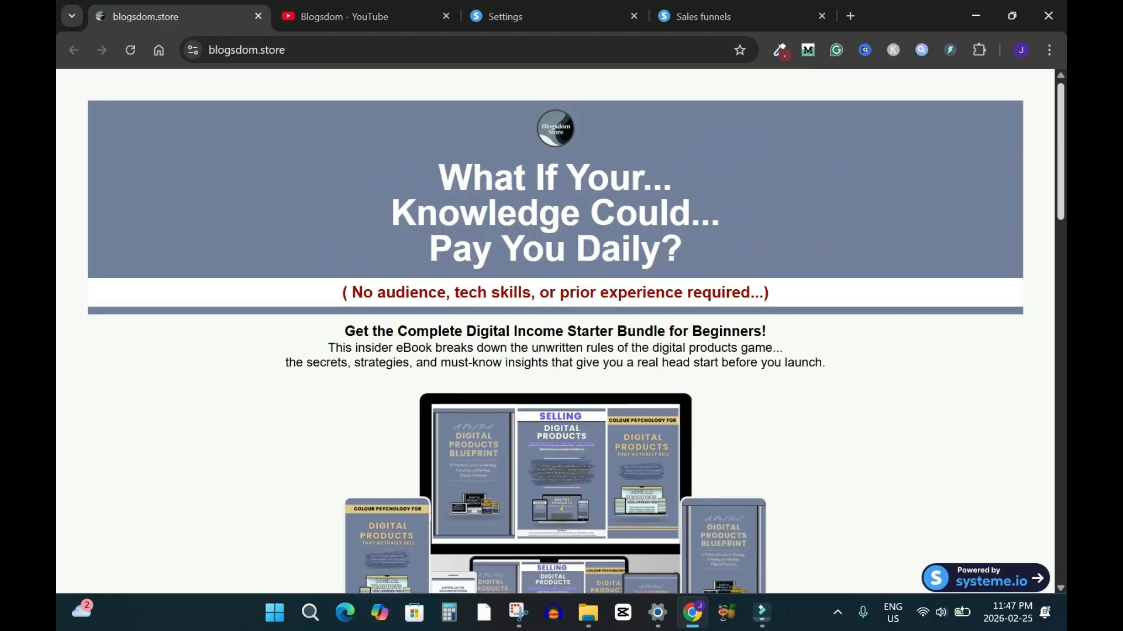
click(731, 17)
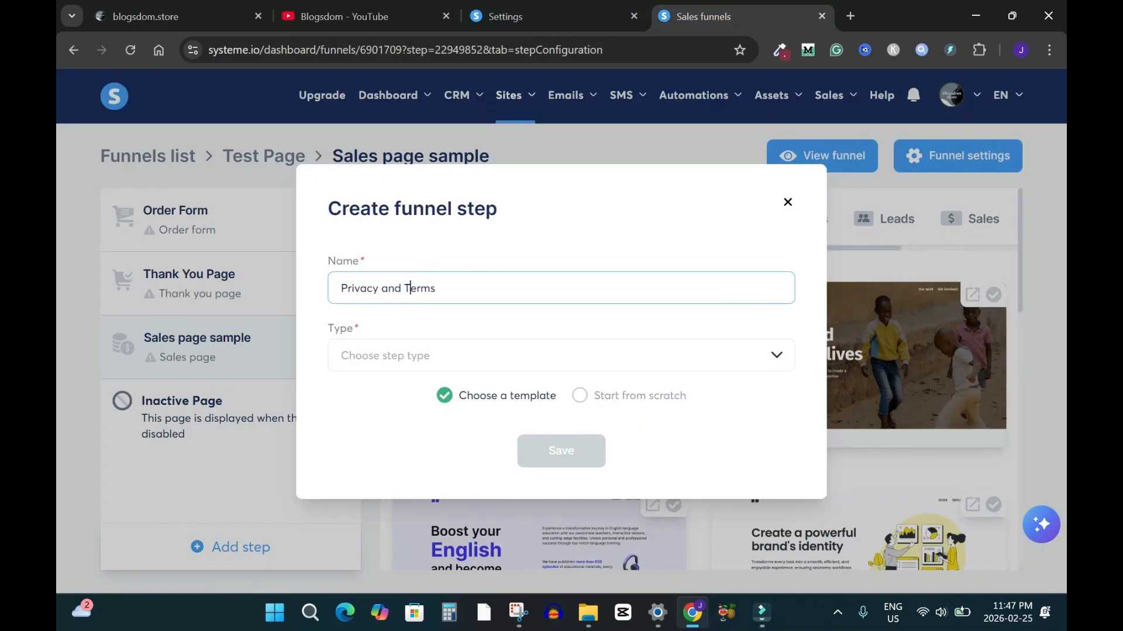
double_click(392, 288)
key(BackSpace)
key(BackSpace)
text(, Terms & Refund Policy)
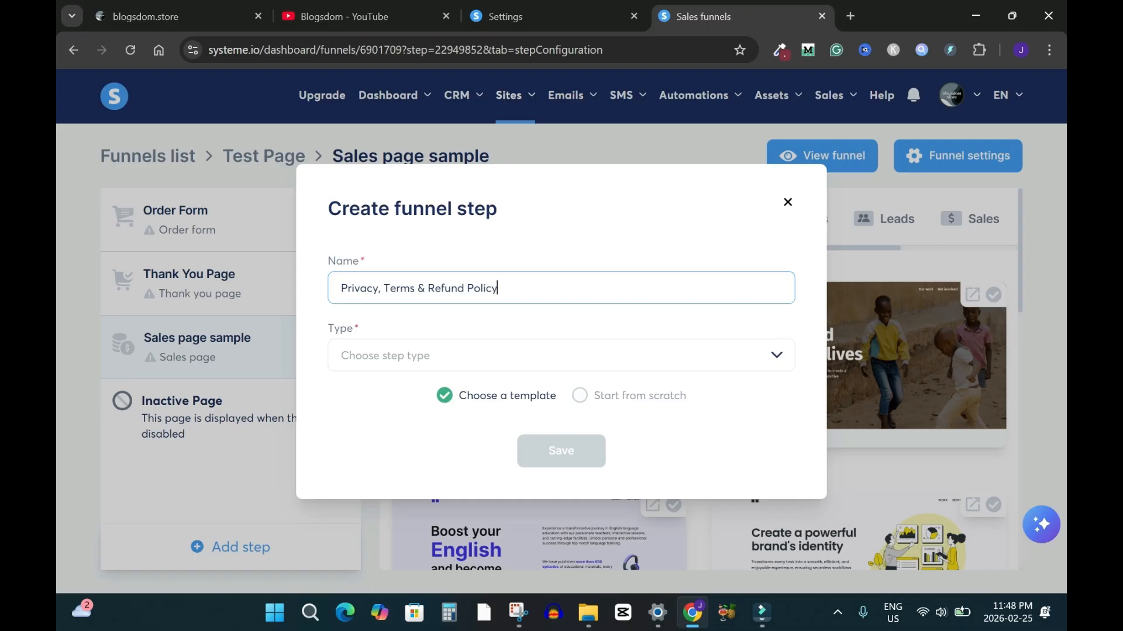
Make the new policy step an Info page and save it
click(549, 355)
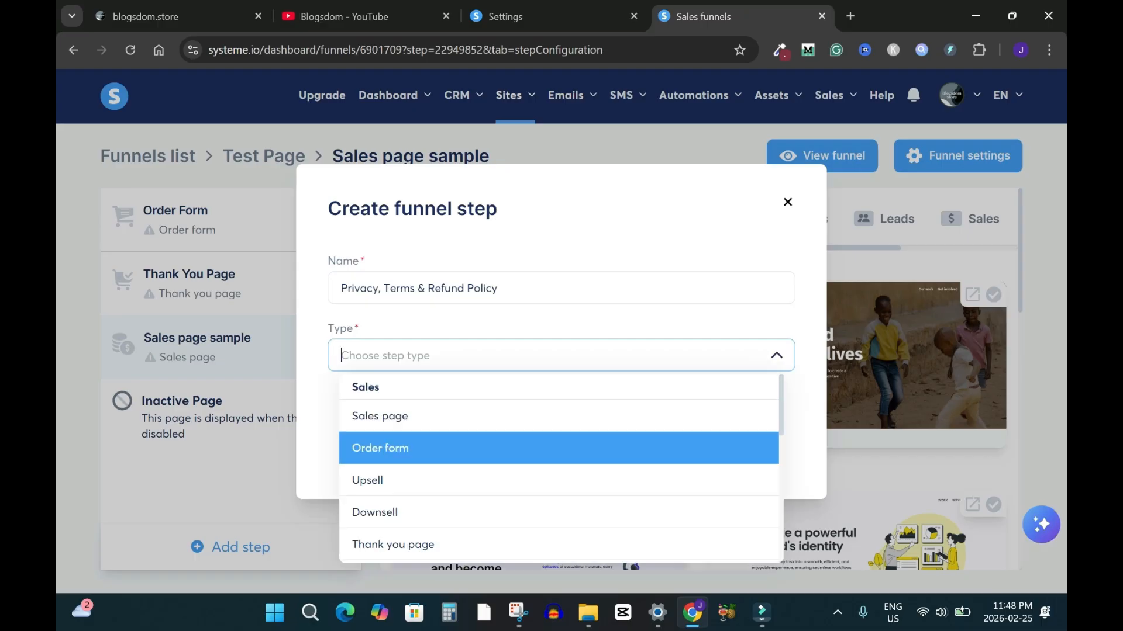
scroll(559, 467, down, 5)
click(552, 394)
click(561, 451)
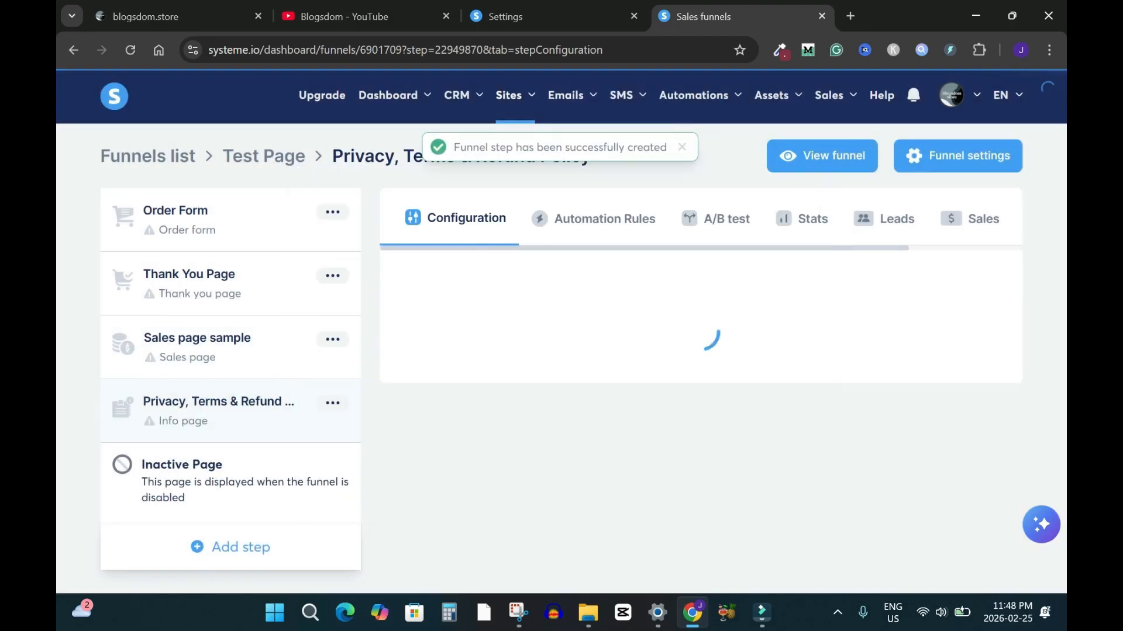
Apply the plain Privacy Policy template and open the policy page in the editor
scroll(699, 380, down, 10)
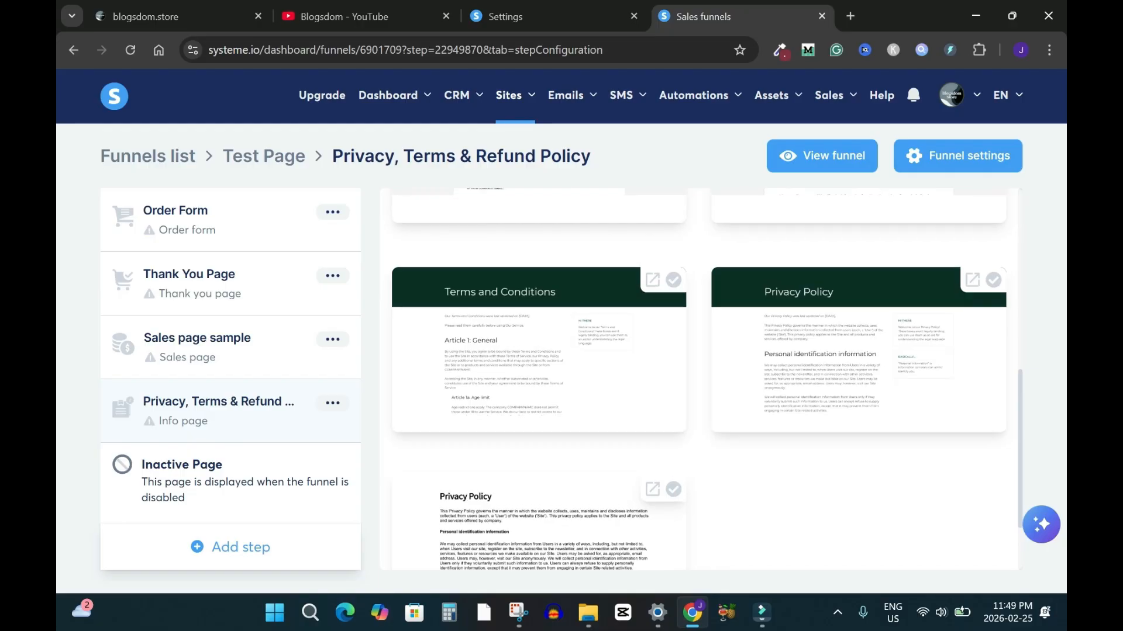
scroll(699, 380, up, 10)
scroll(698, 380, down, 10)
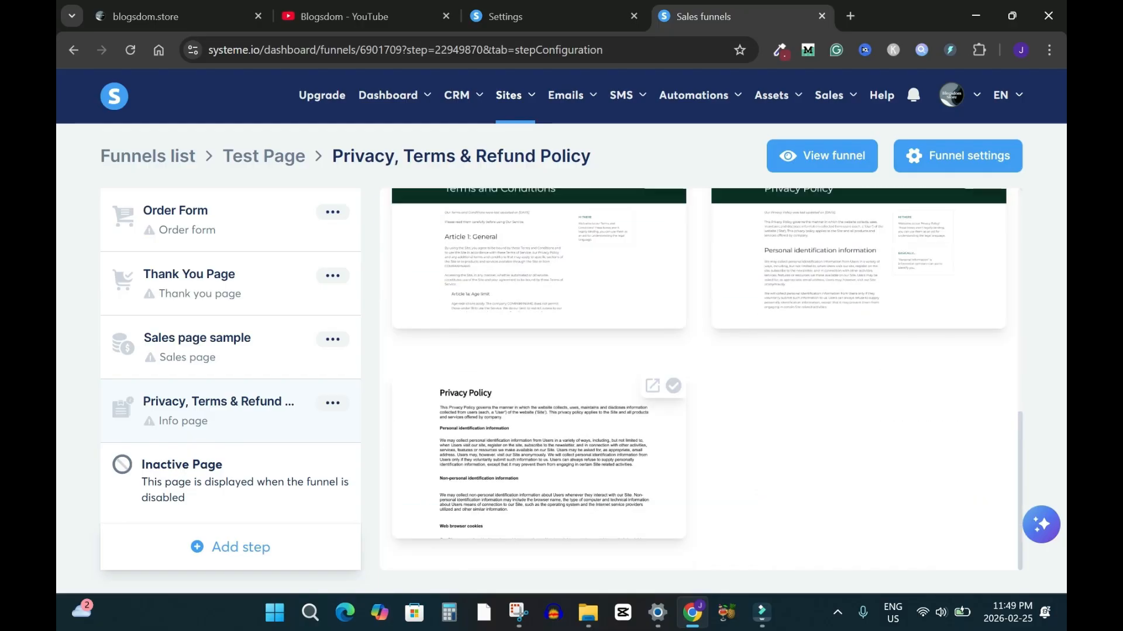
click(674, 386)
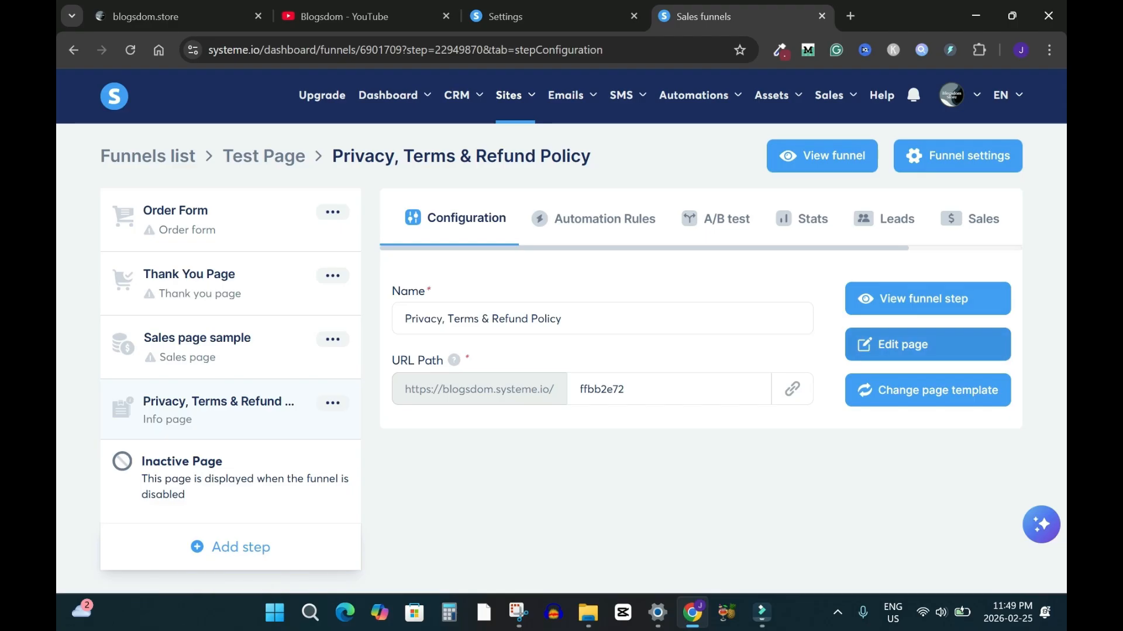
click(928, 344)
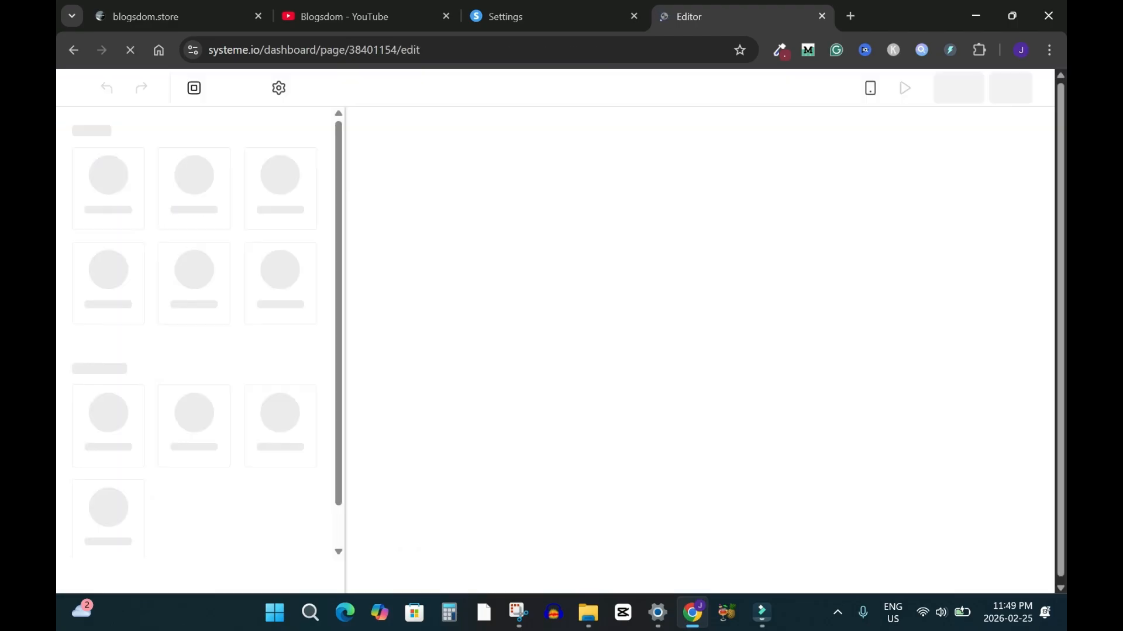
Change the policy page headline to 'Privacy, Terms and Refund Policy' and exit the editor
triple_click(520, 183)
text(Privacy, Terms and )
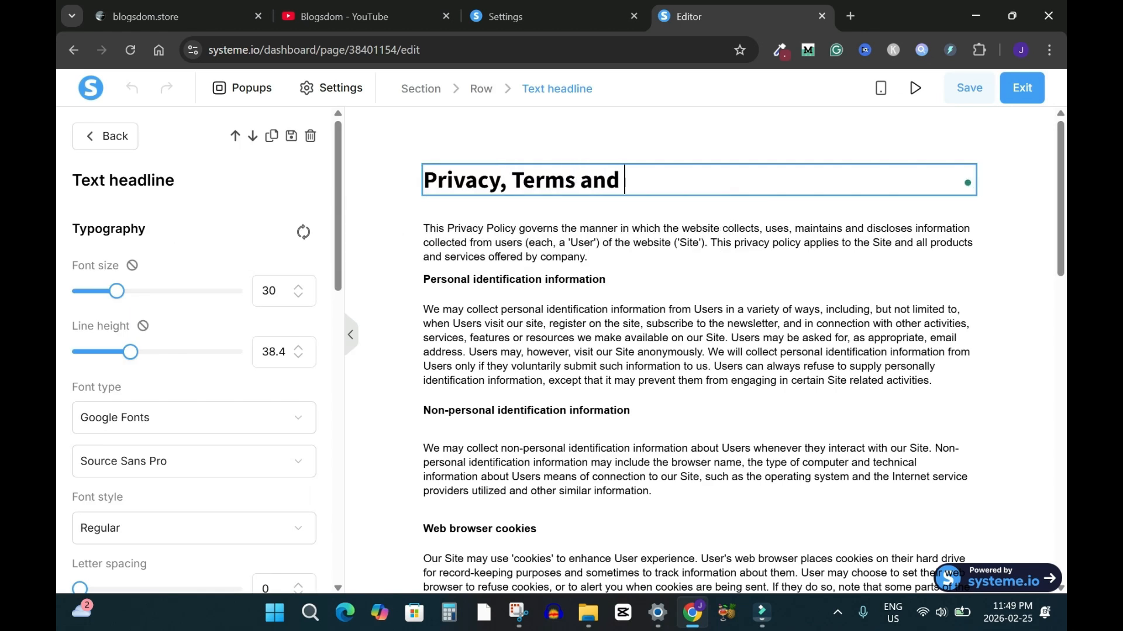
text(Refund Policy)
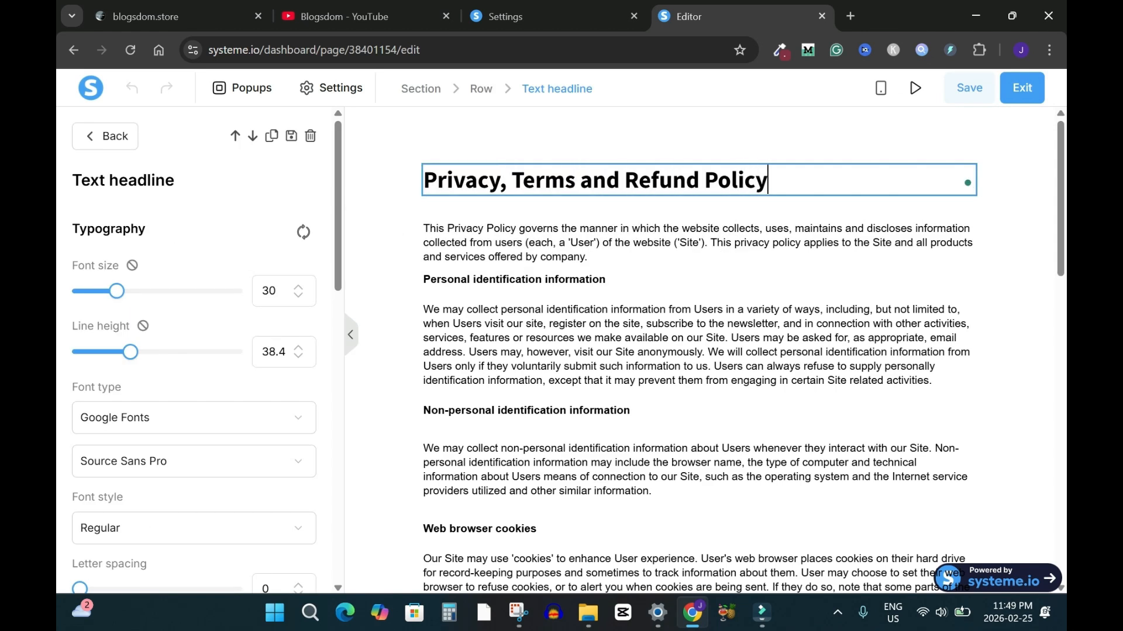
click(699, 208)
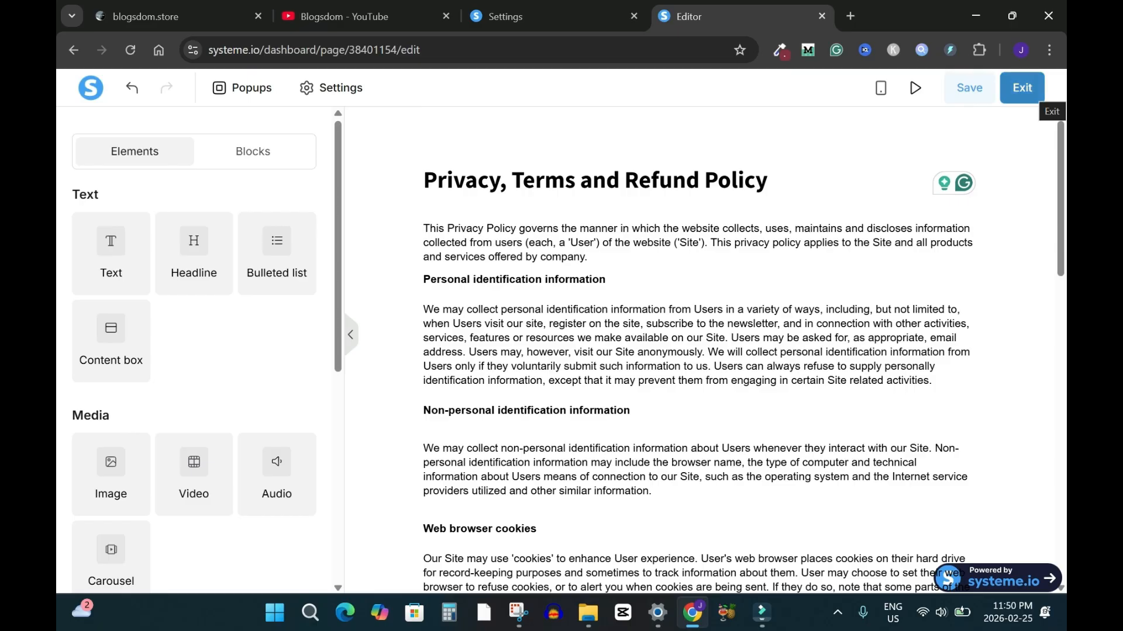
click(1029, 93)
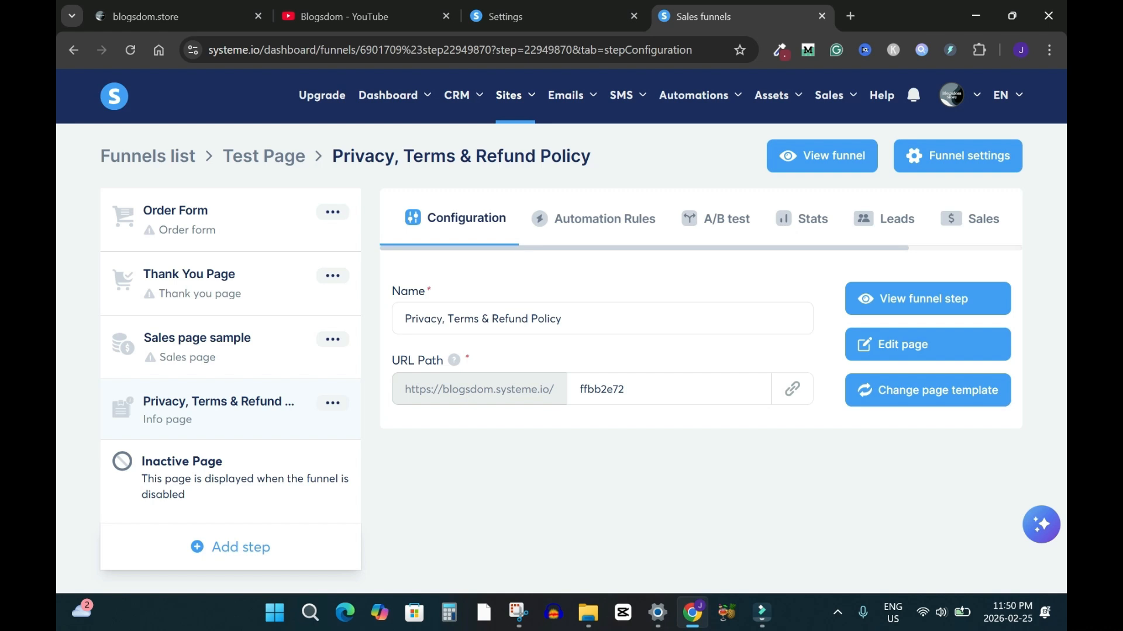
Set the policy step's URL path to privacy-terms and move Sales page sample to the funnel's top
double_click(602, 390)
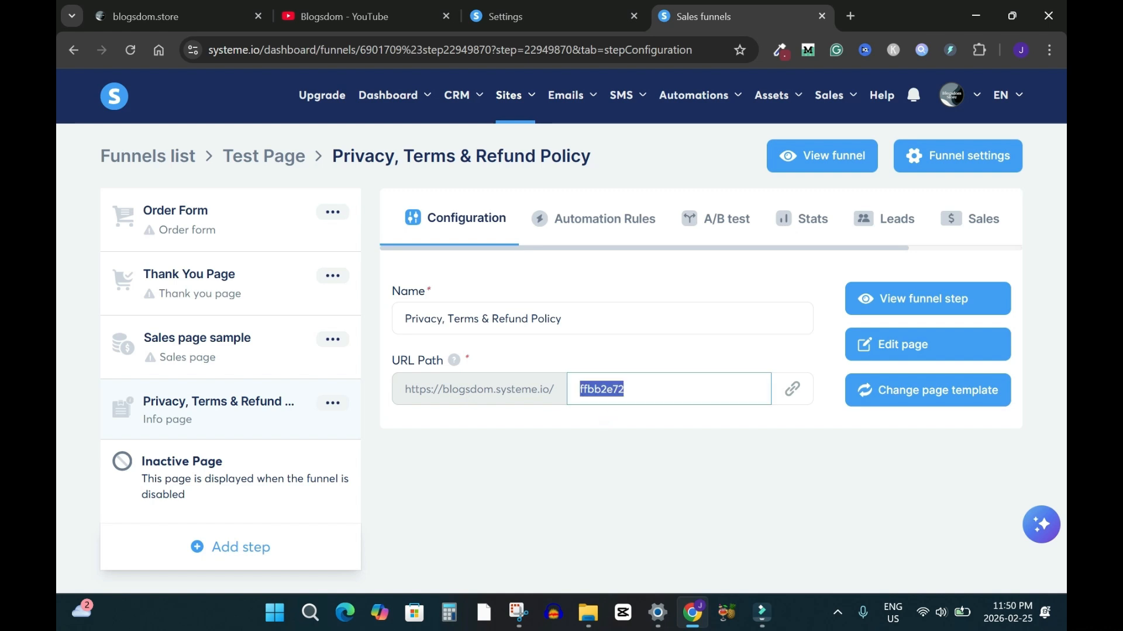
text(privacy-t)
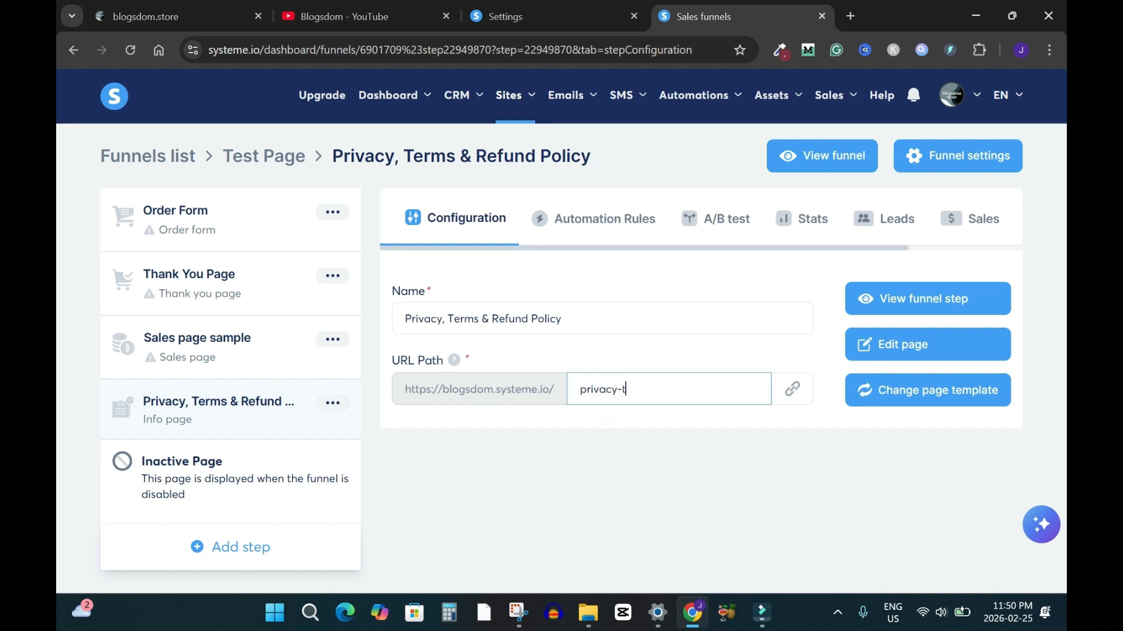
text(erms)
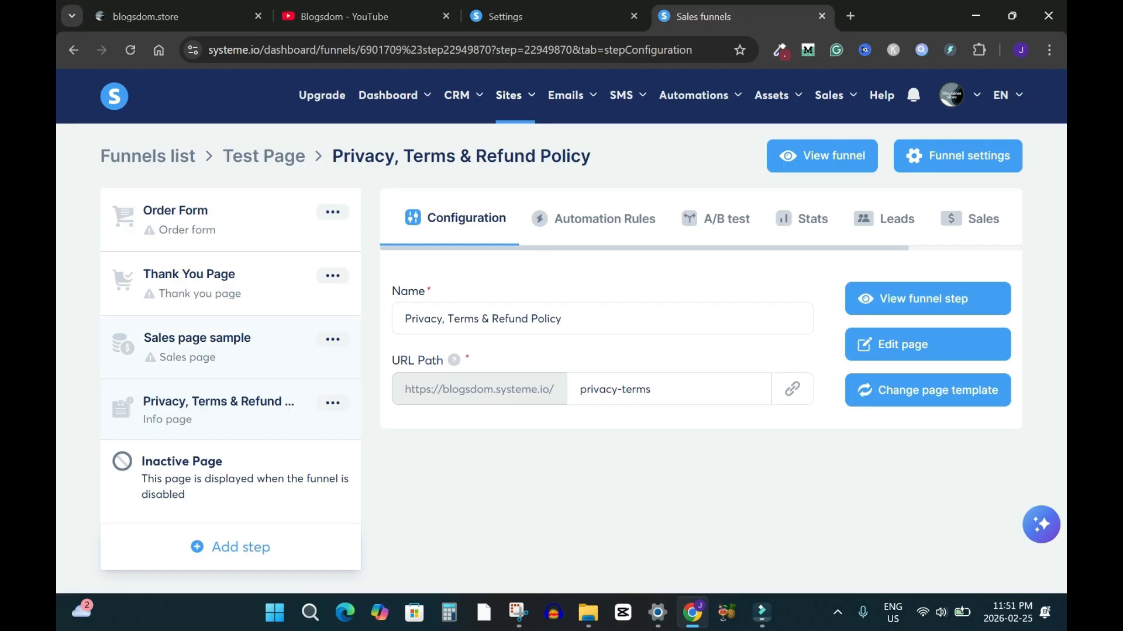
drag(230, 347, 230, 217)
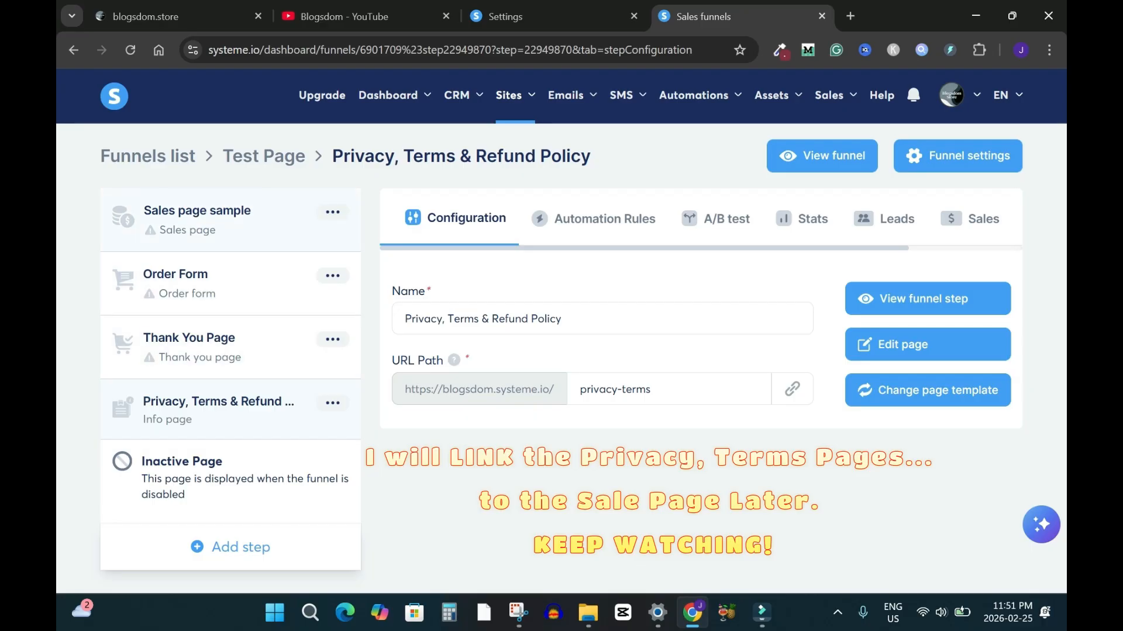
click(210, 217)
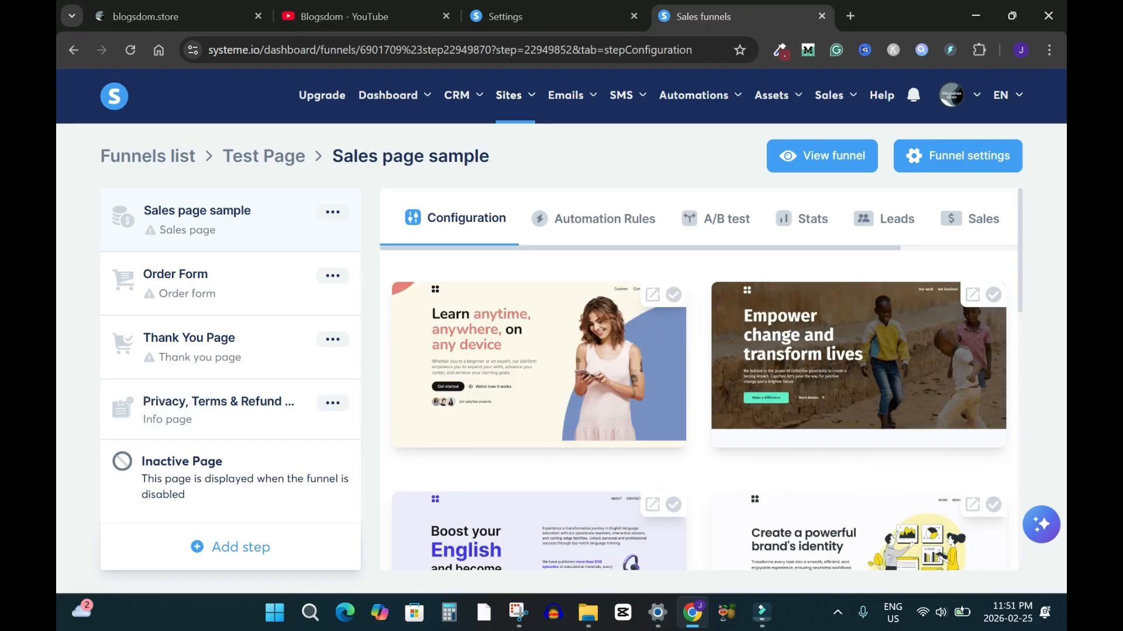
Apply the Learn anytime, anywhere template to the Sales page sample step
scroll(699, 380, down, 5)
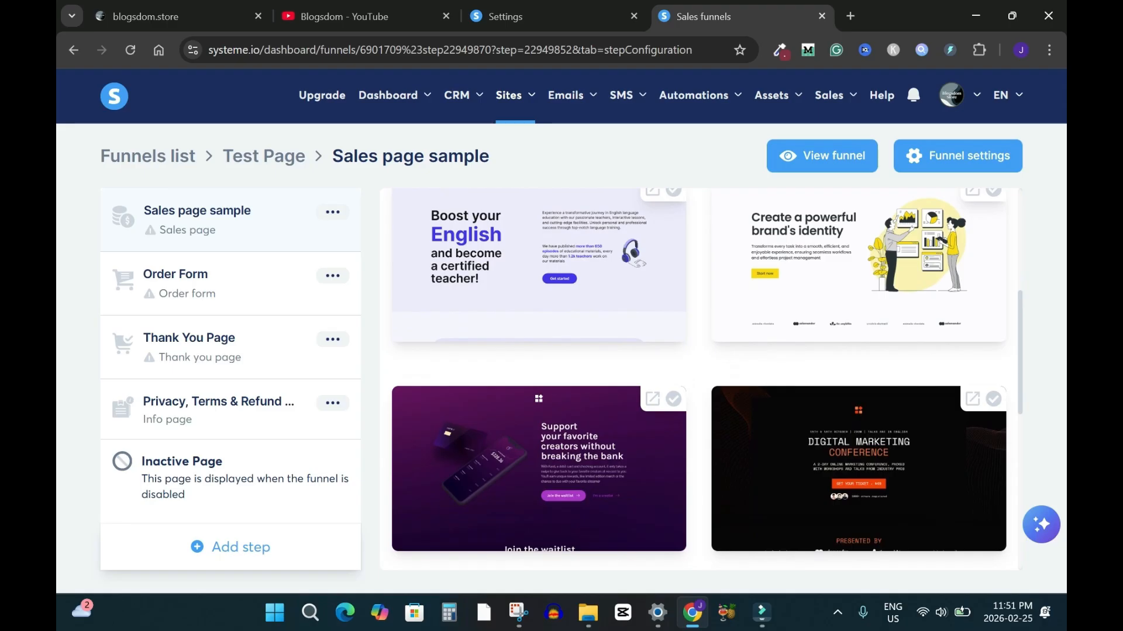
key(ctrl+a)
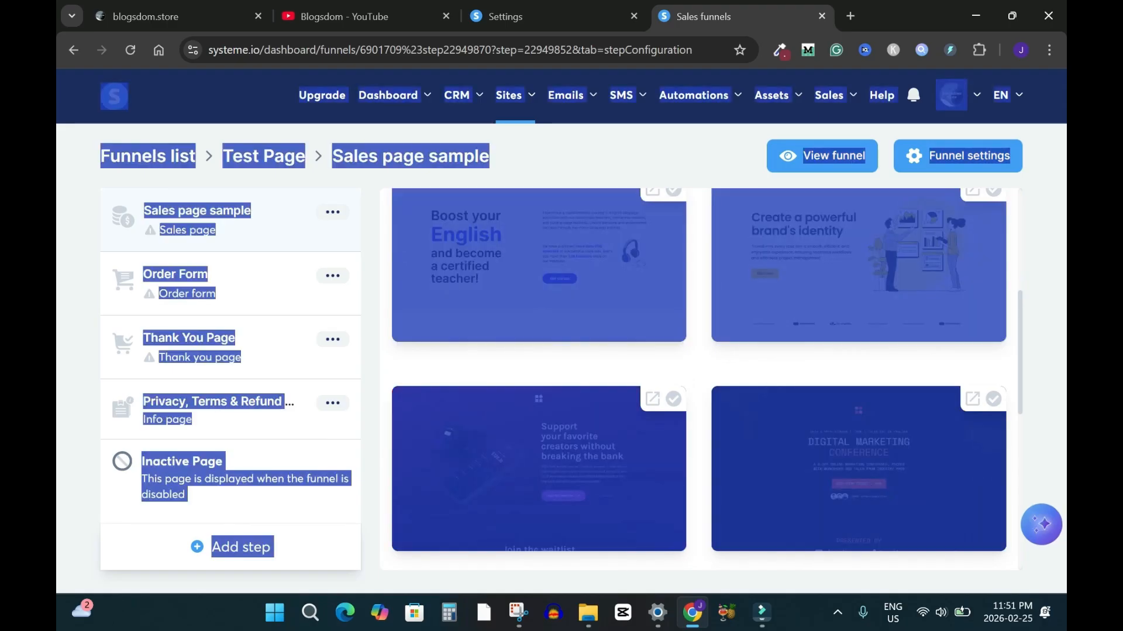
click(698, 368)
scroll(699, 380, down, 8)
scroll(698, 380, up, 13)
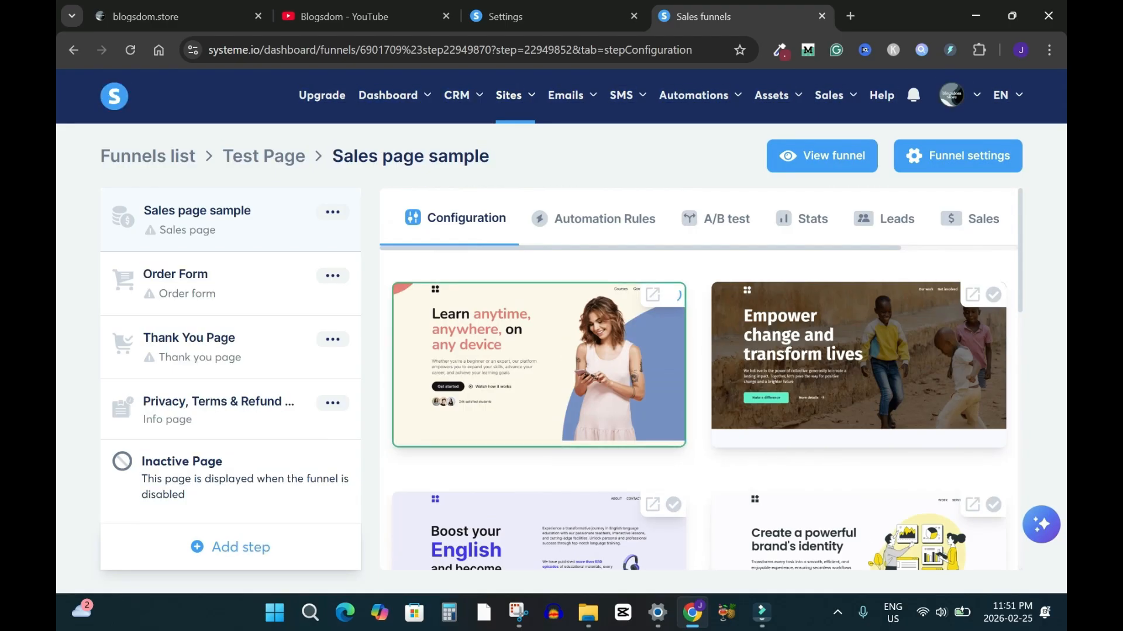
click(674, 297)
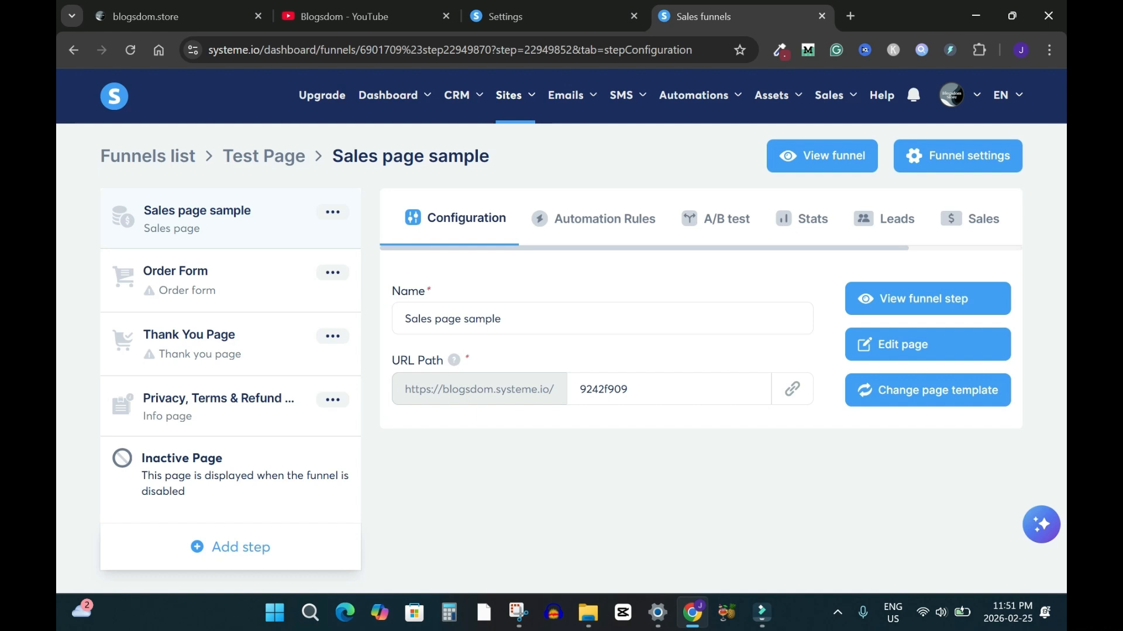
Change the sales page's URL path to sales-test
click(606, 389)
key(ctrl+a)
text(sales)
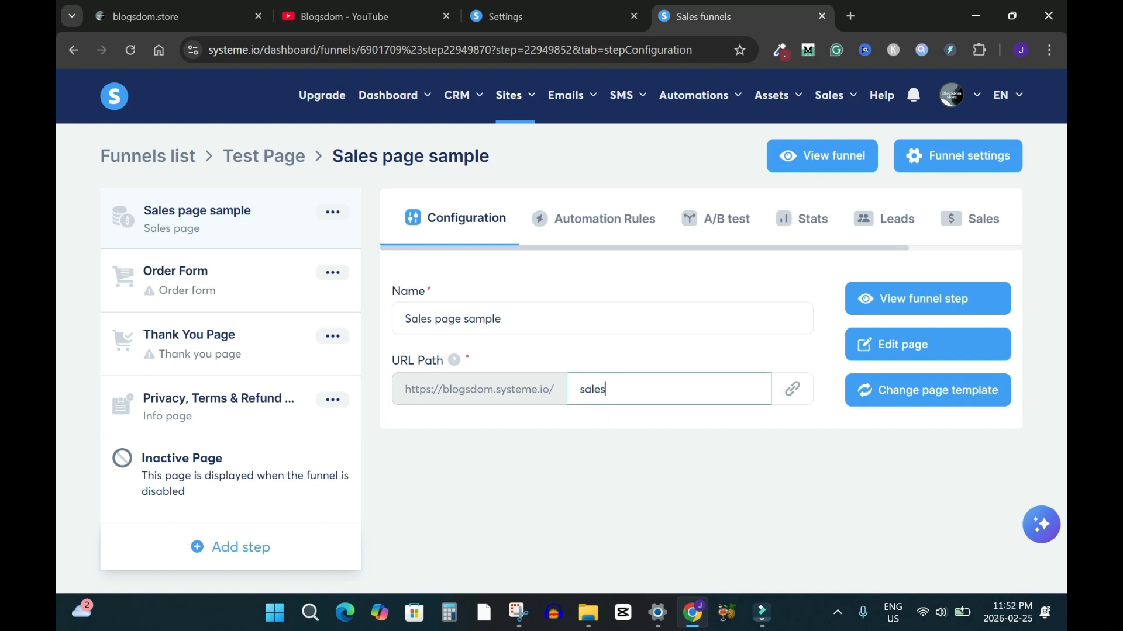
text(-test)
In the page editor, delete the sales page's top header row and the FREE pricing card's content
click(927, 344)
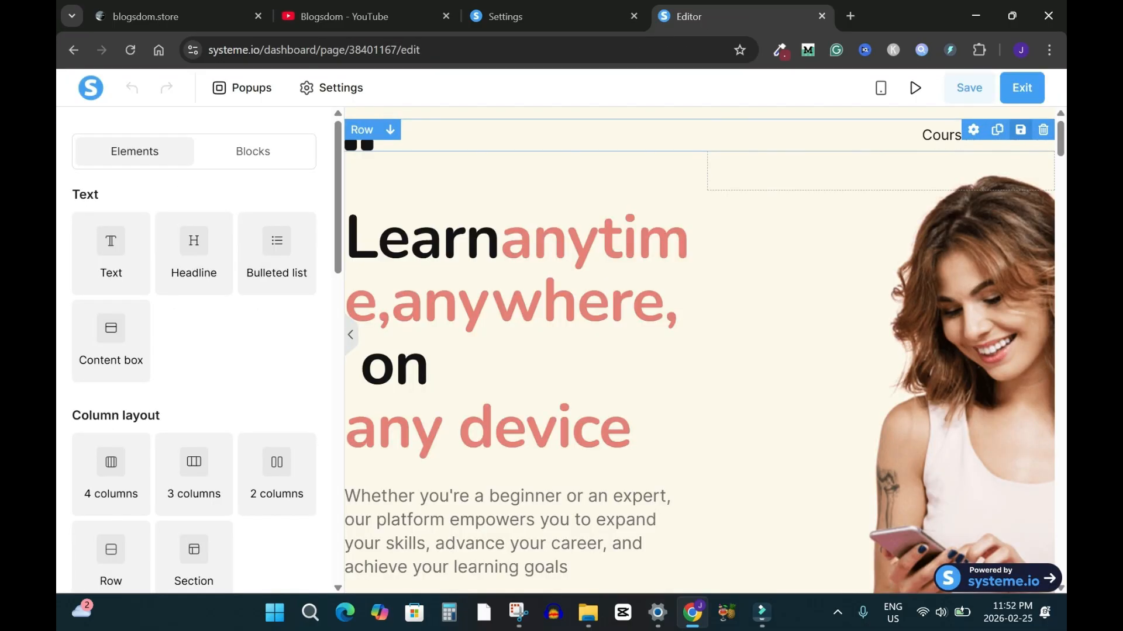
click(1043, 130)
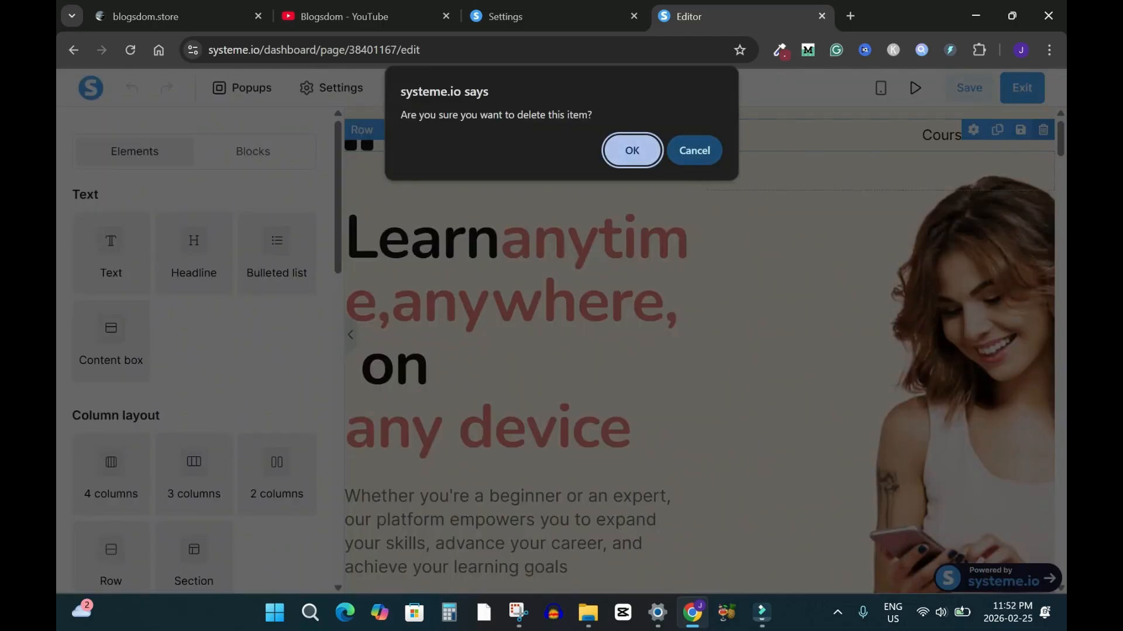
key(Return)
scroll(702, 351, down, 15)
scroll(701, 351, down, 10)
scroll(702, 351, up, 8)
scroll(702, 350, down, 8)
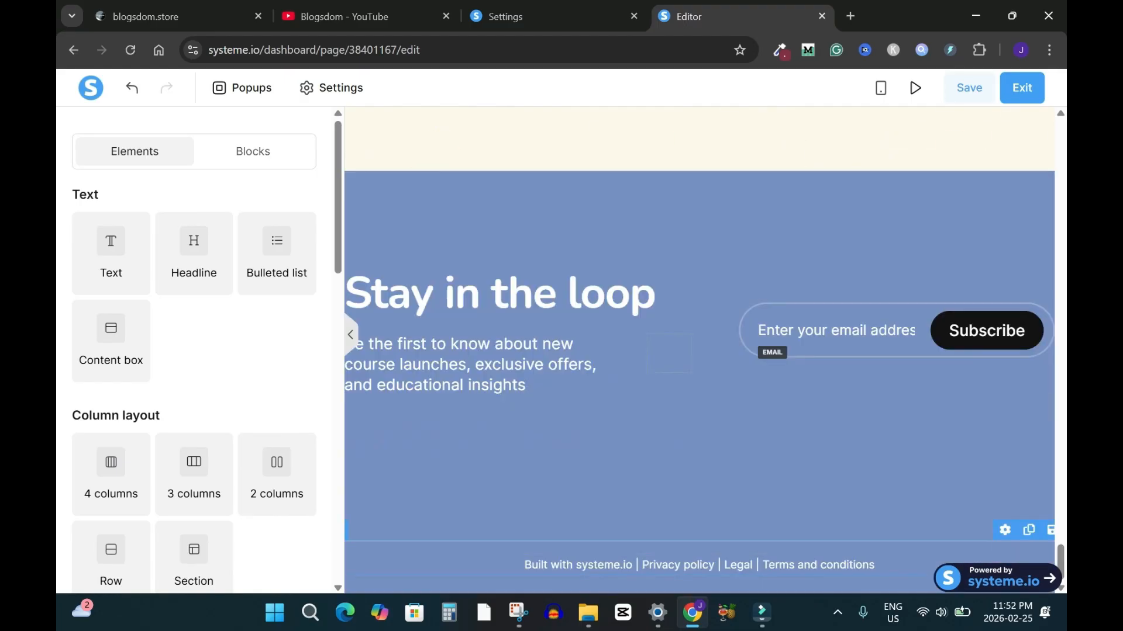
scroll(701, 351, up, 2)
scroll(702, 351, down, 2)
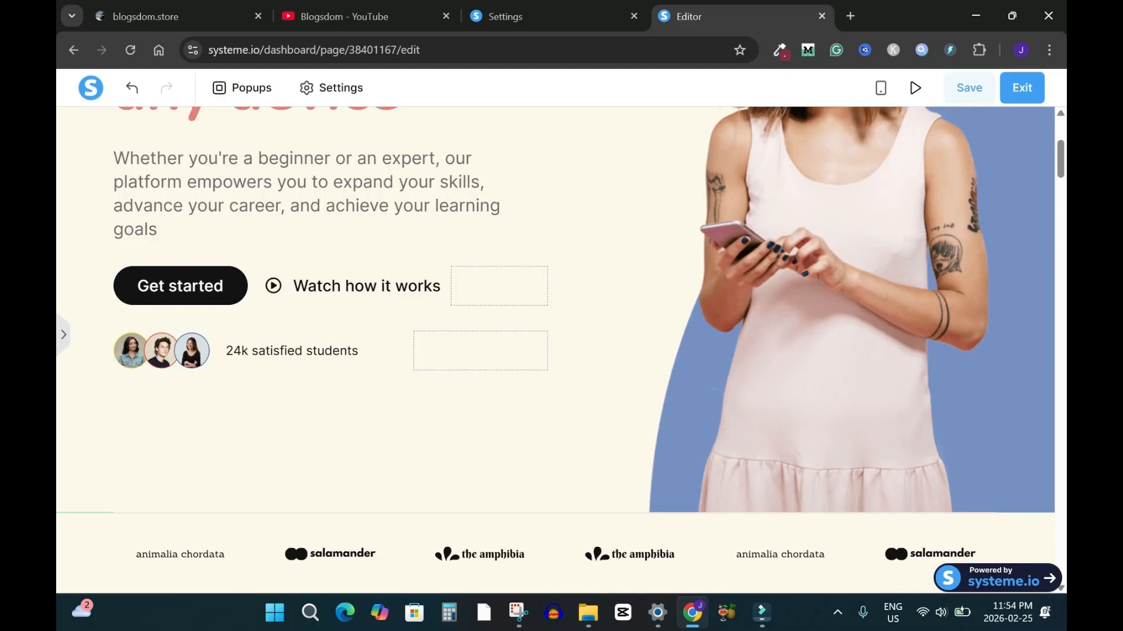
scroll(556, 351, up, 2)
scroll(555, 351, down, 4)
scroll(555, 351, down, 20)
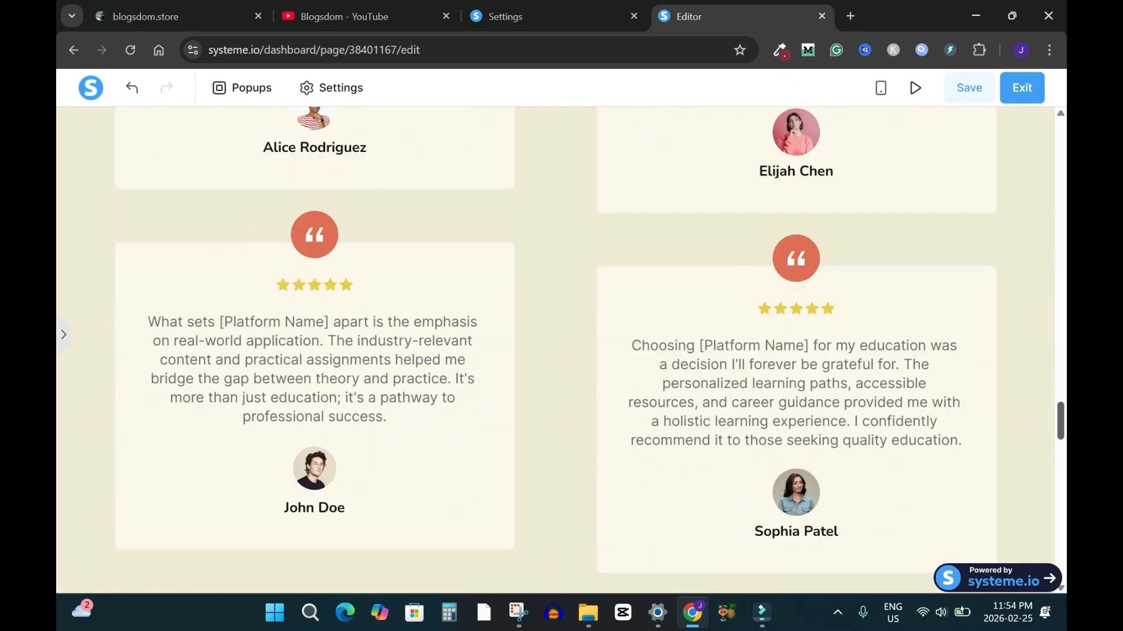
scroll(555, 351, up, 4)
scroll(556, 351, up, 2)
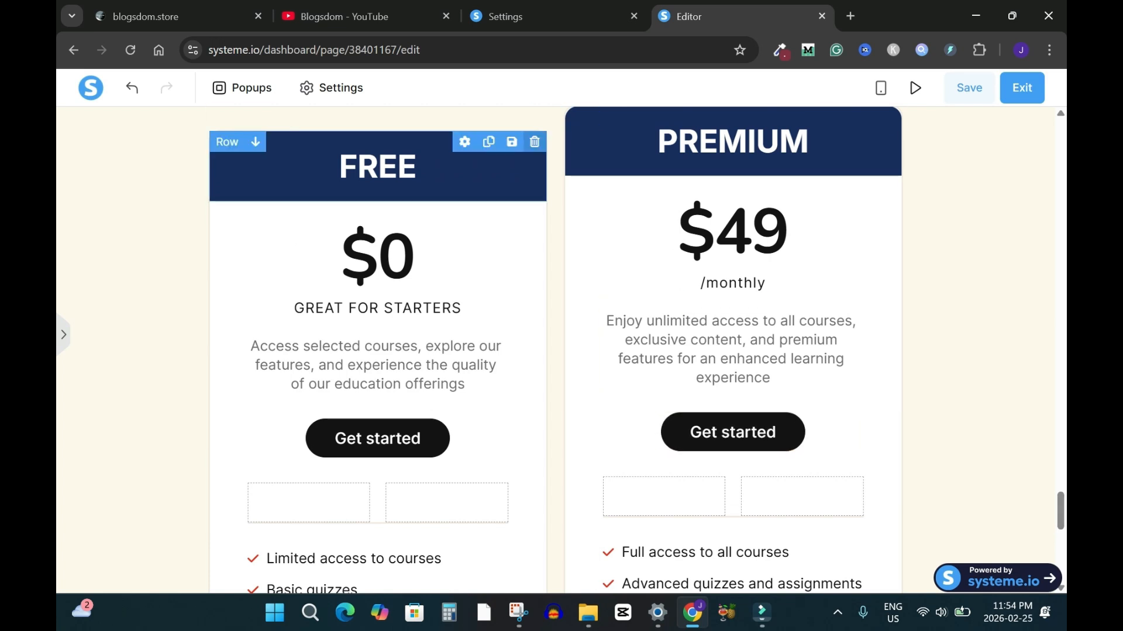
click(535, 141)
key(Return)
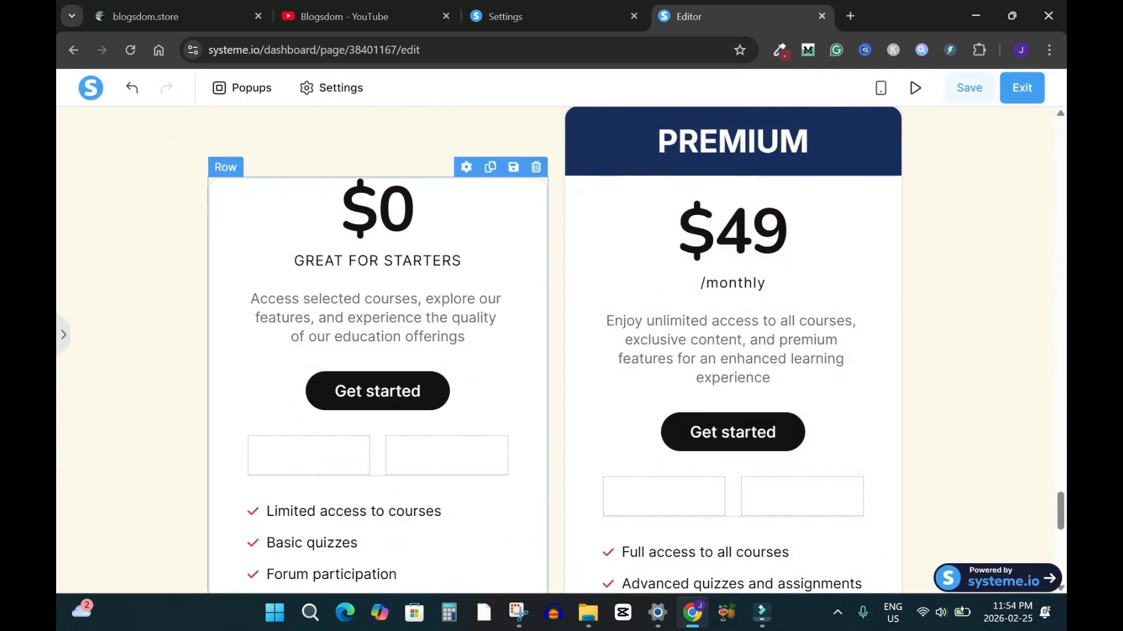
Delete the hero section and the logo strip section from the sales page
drag(1061, 510, 1061, 140)
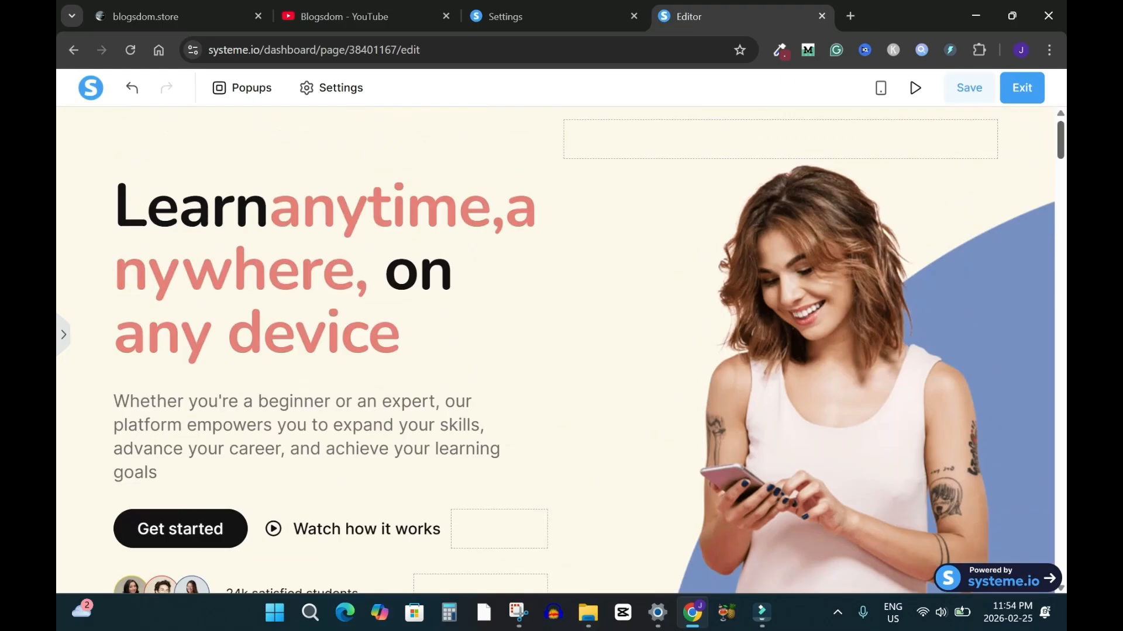
click(1043, 117)
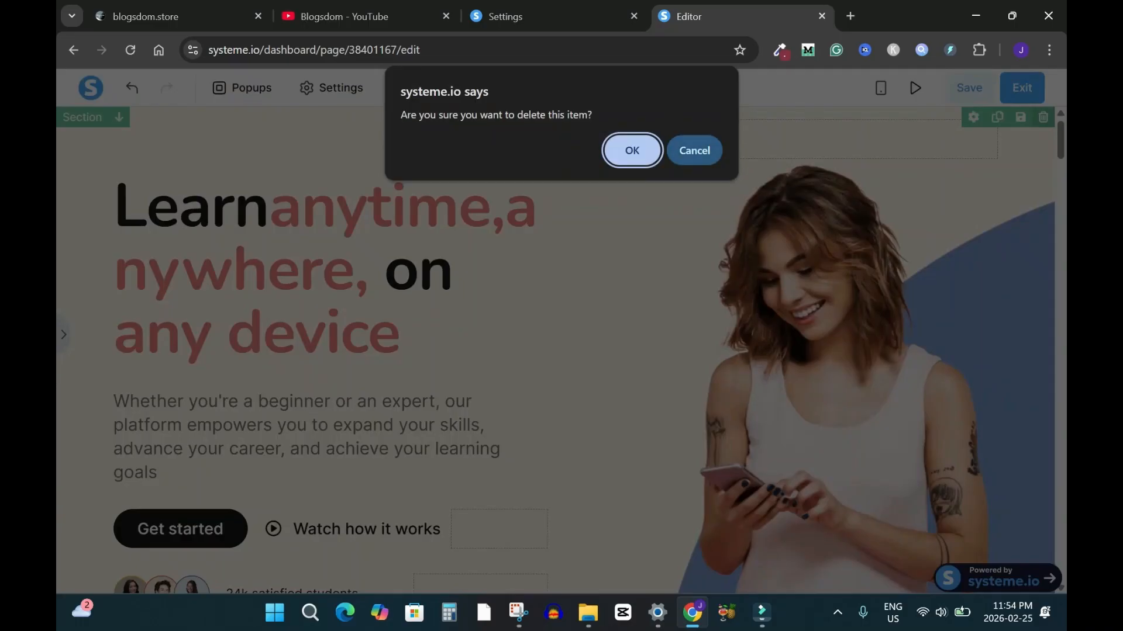
key(Return)
click(1043, 117)
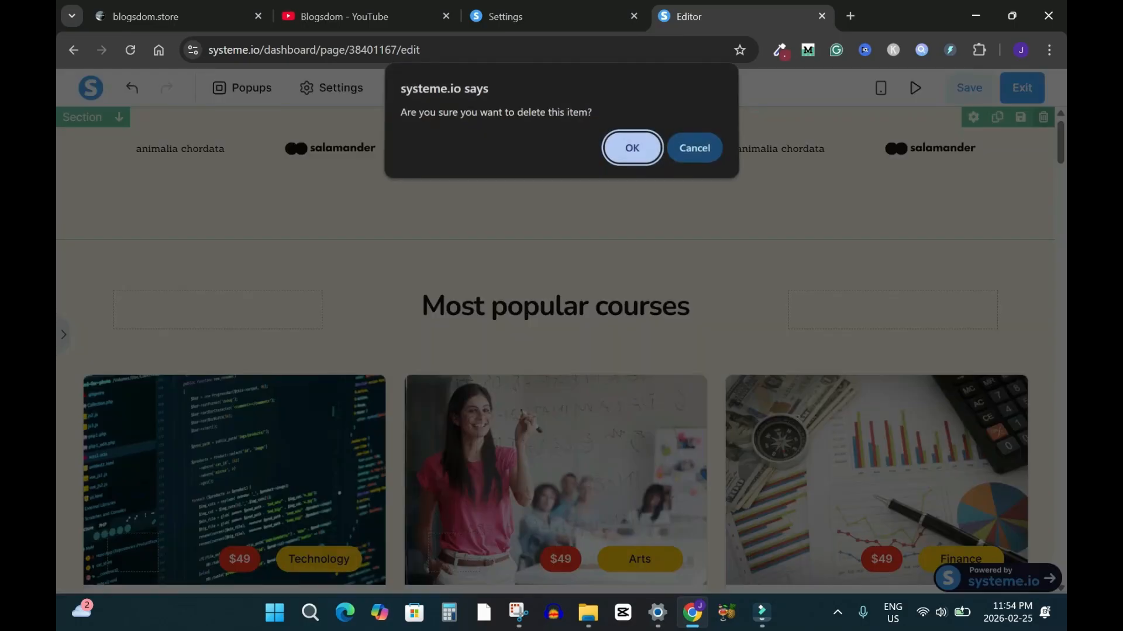
key(Return)
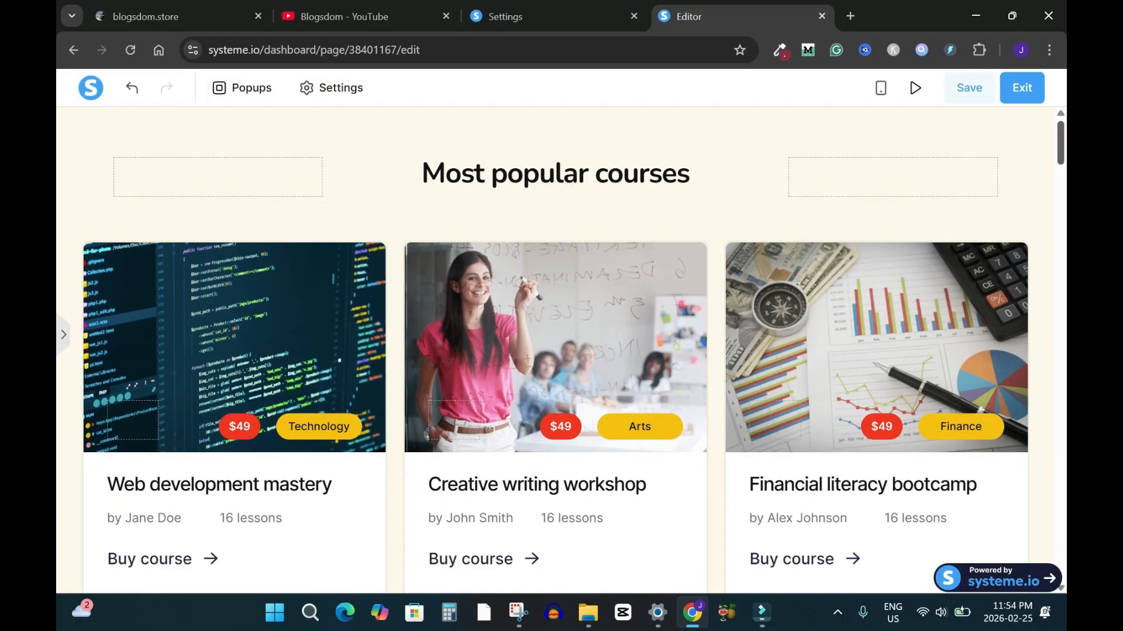
scroll(560, 351, down, 10)
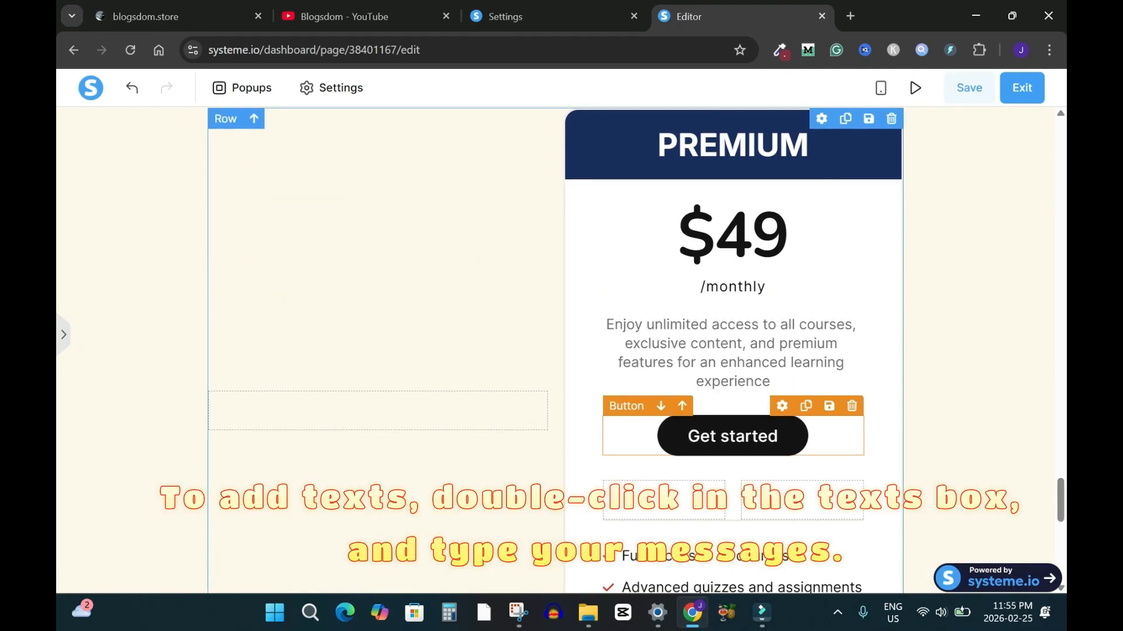
Point the PREMIUM card's Get started button to the next step URL, then save and exit
click(732, 436)
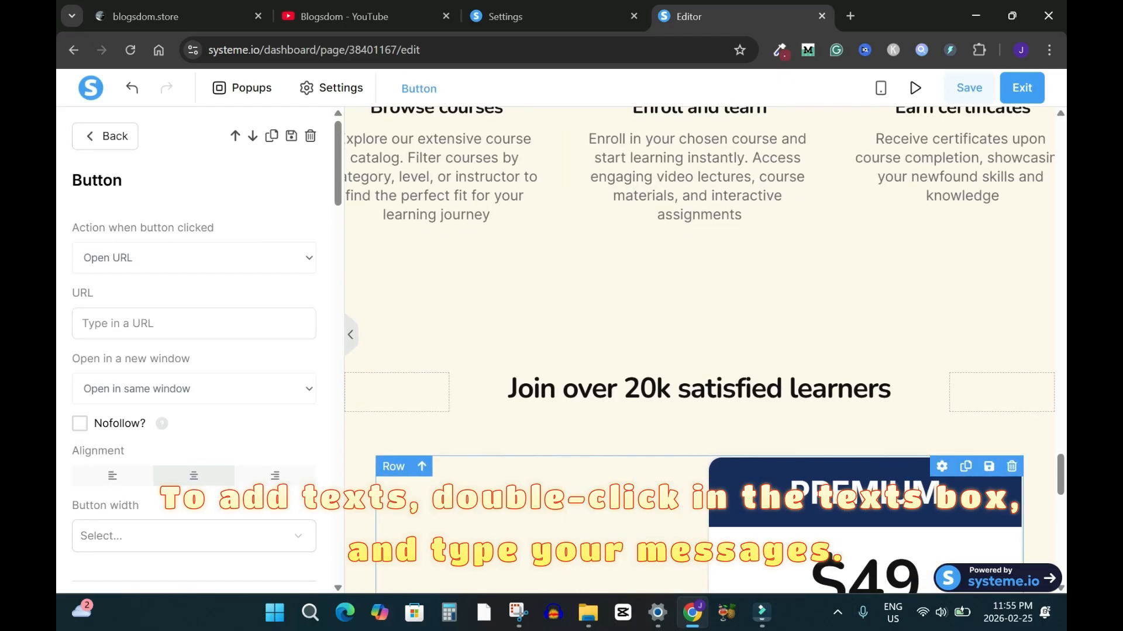
click(175, 258)
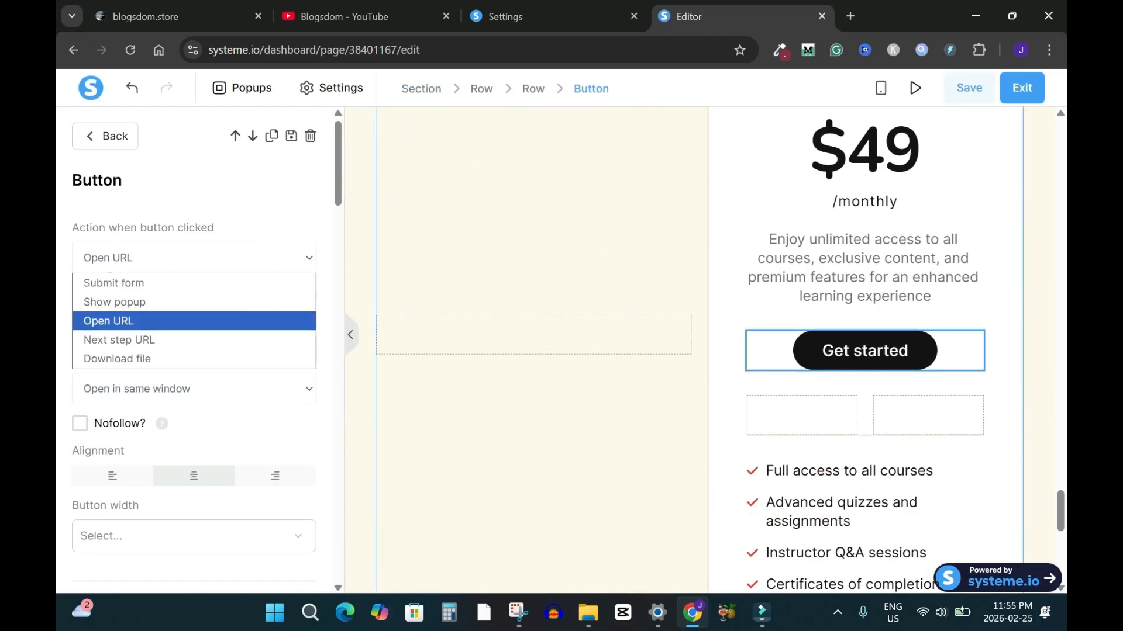
key(Return)
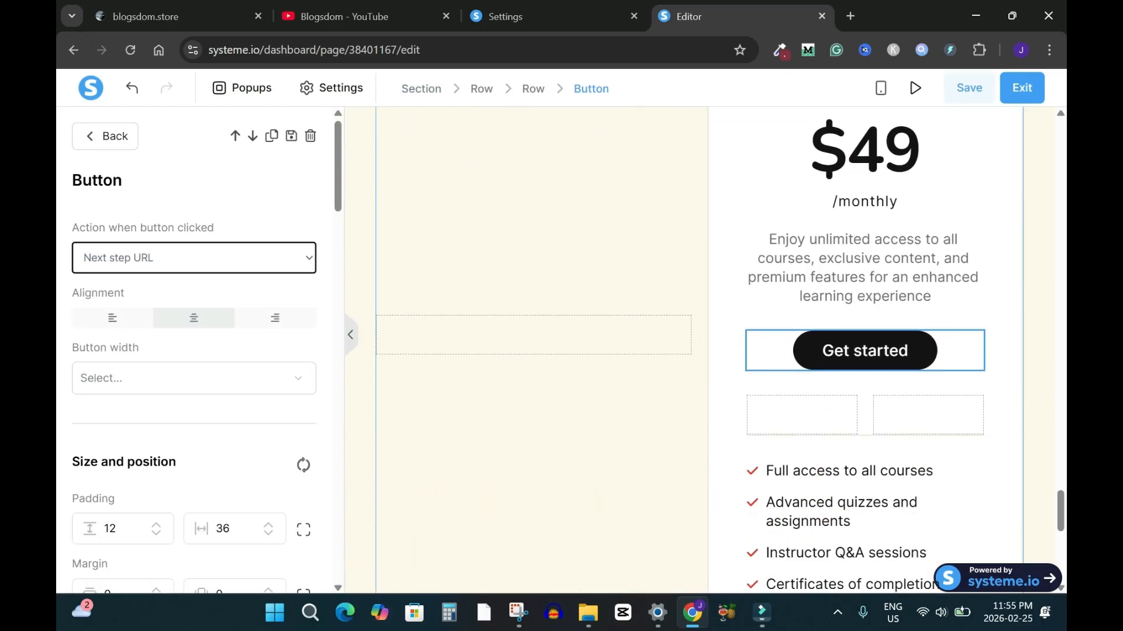
click(969, 88)
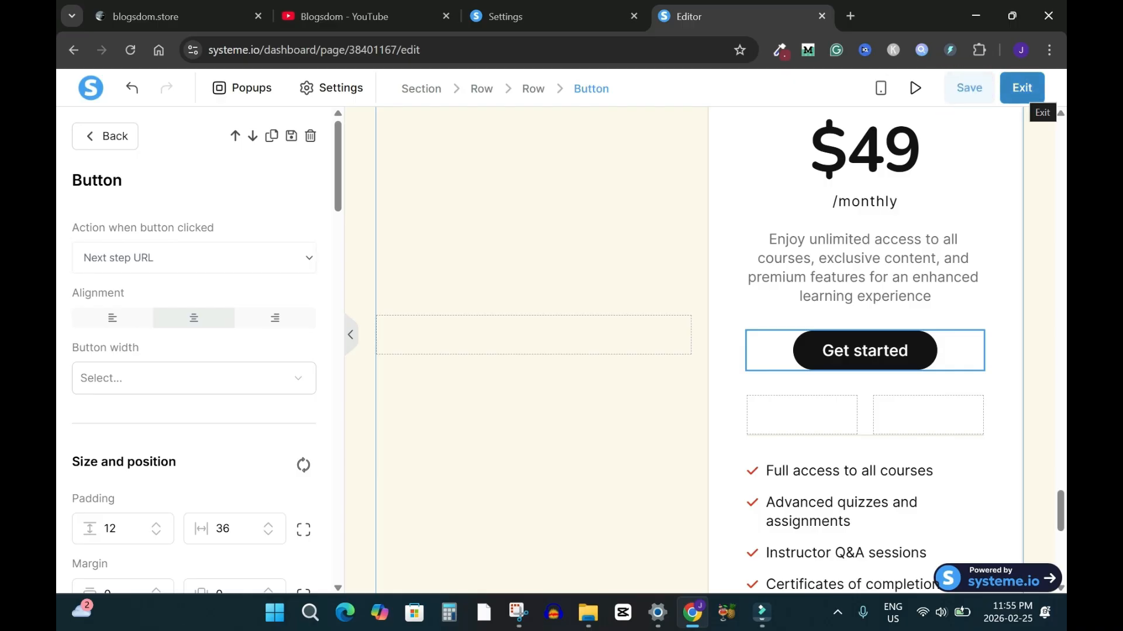
click(1029, 95)
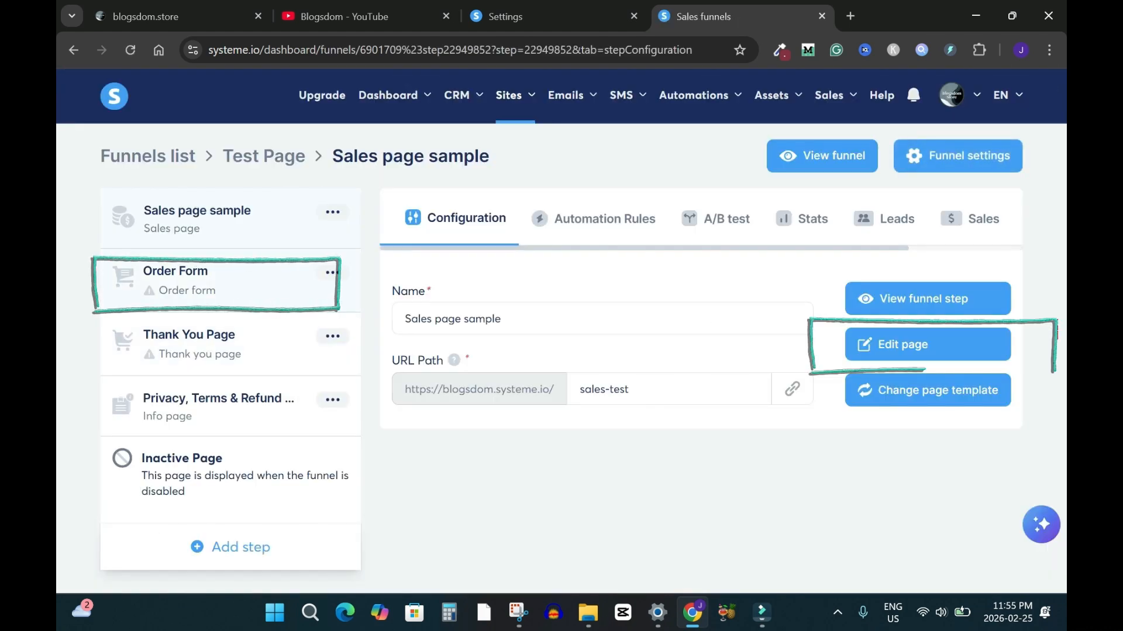
Apply the Become a Top 1% business checkout template to the Order Form step
click(187, 281)
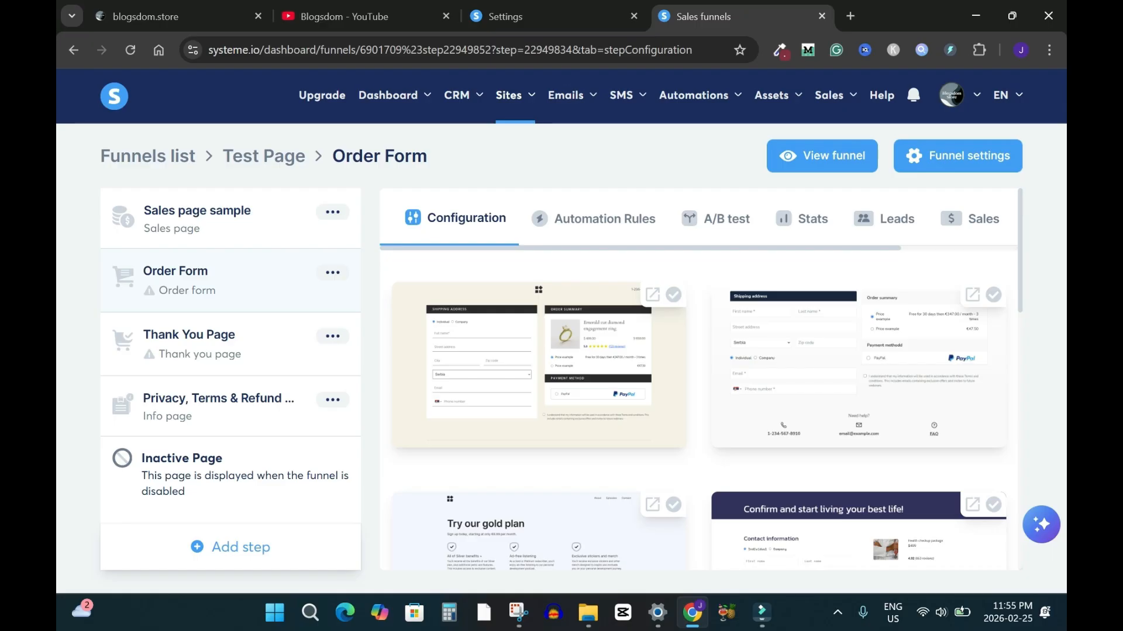
scroll(699, 380, down, 6)
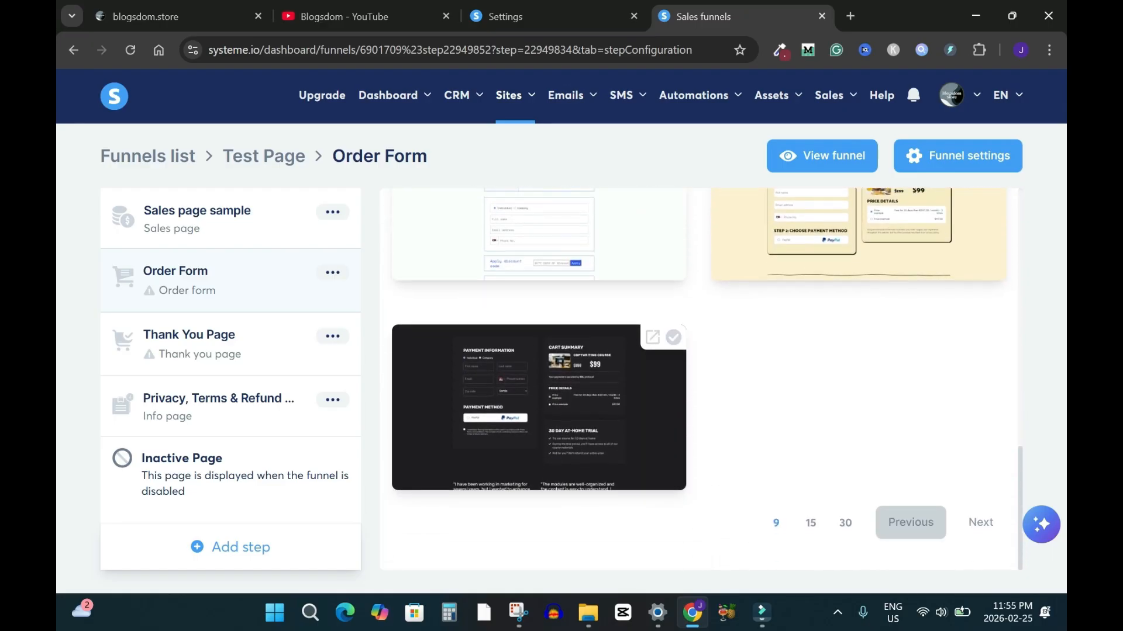
click(845, 523)
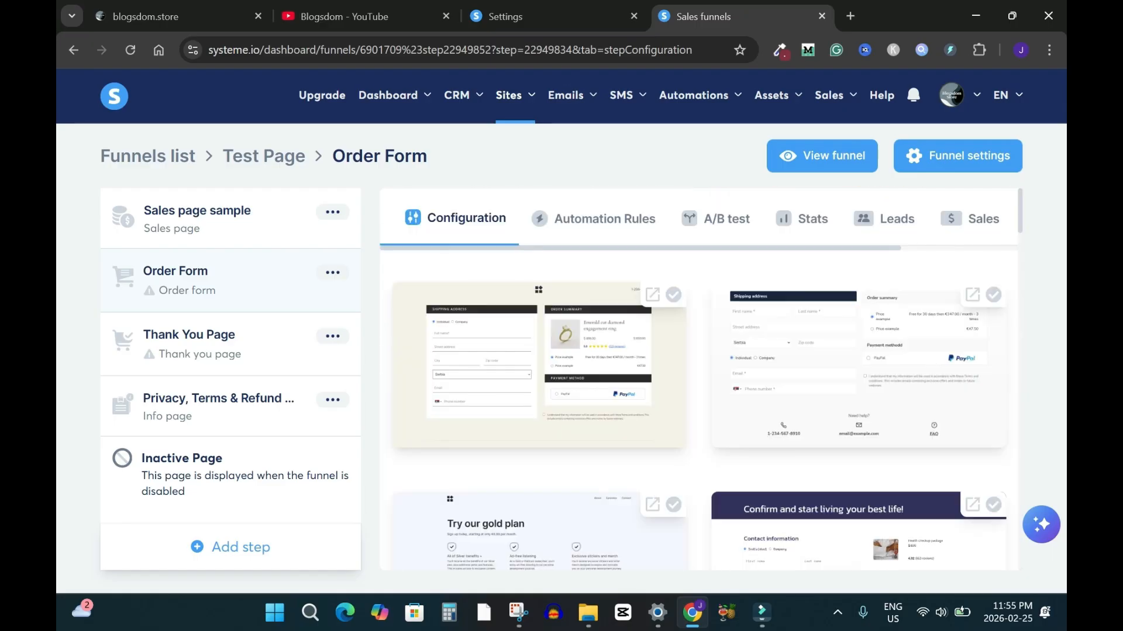
double_click(538, 365)
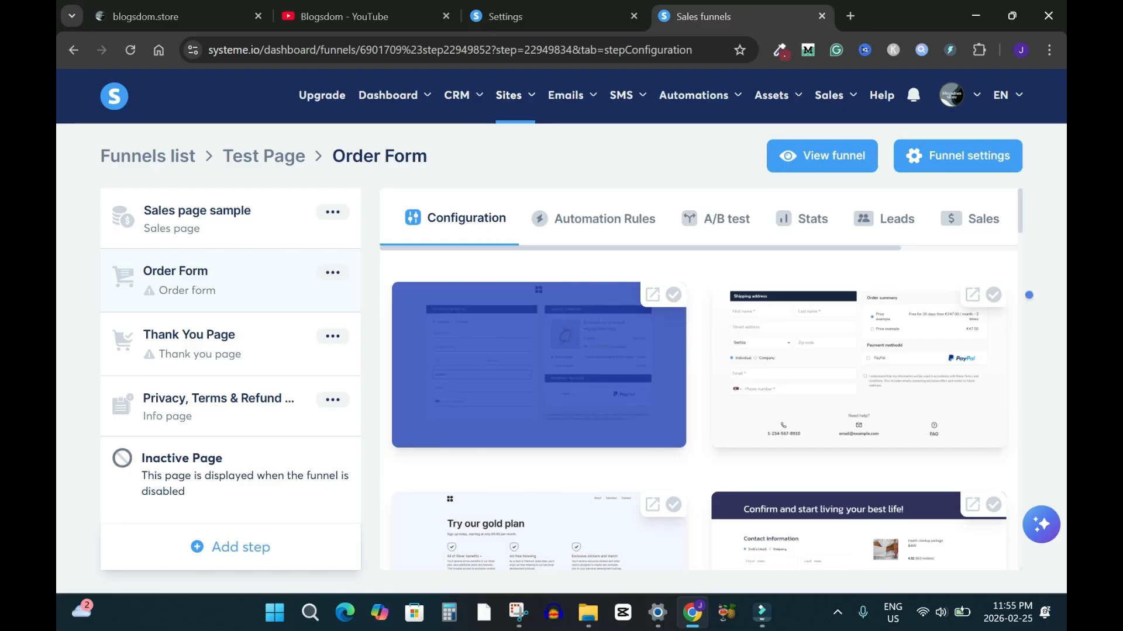
scroll(699, 380, down, 10)
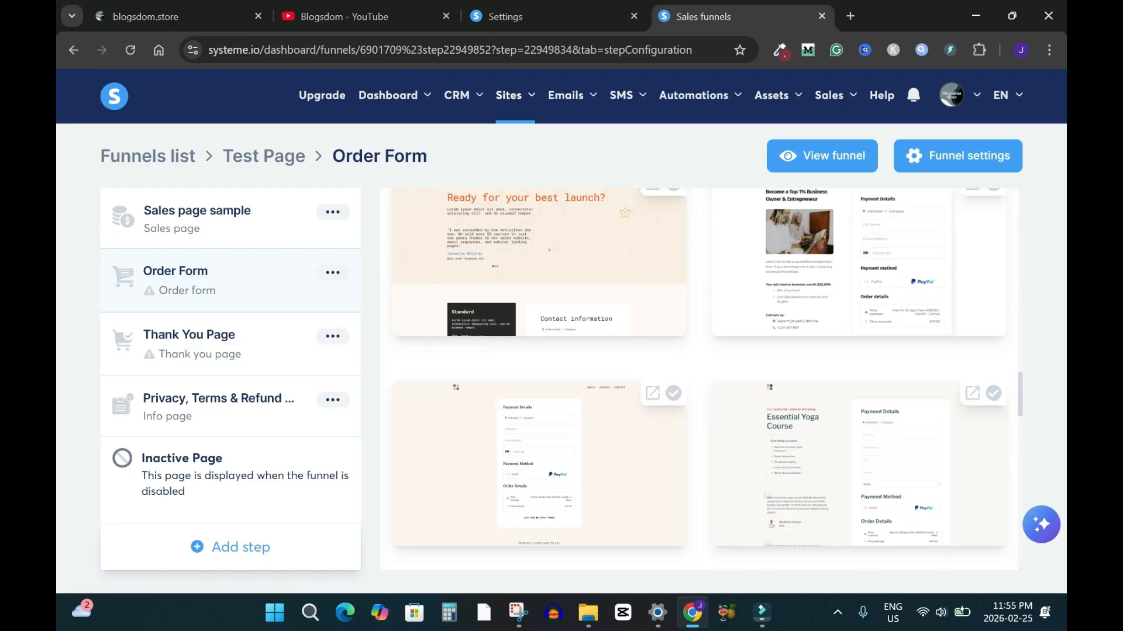
click(993, 190)
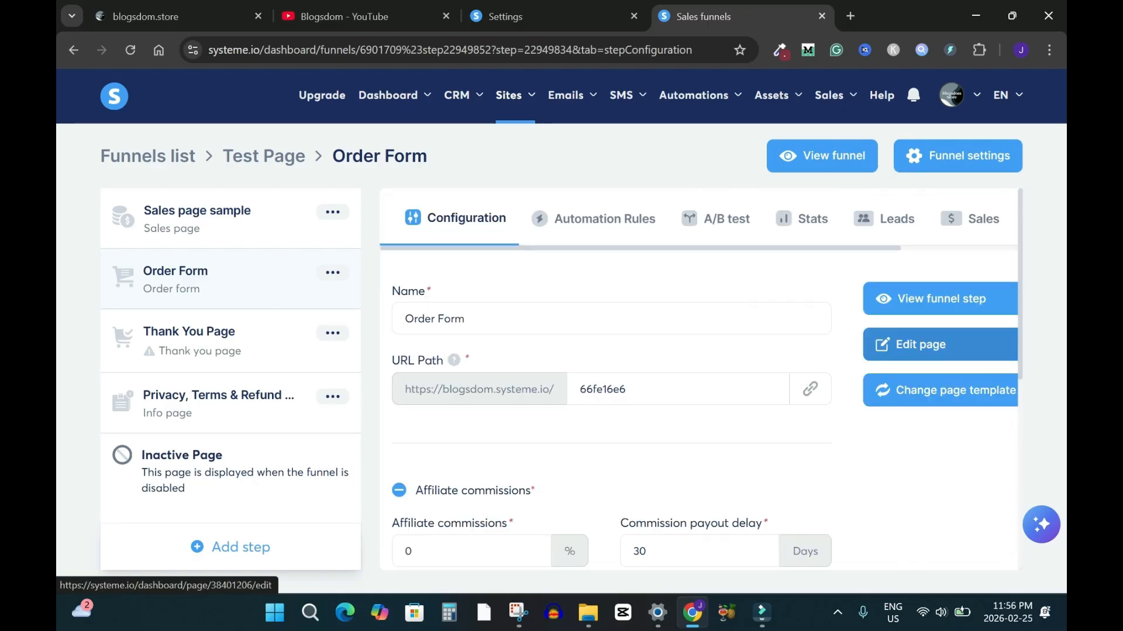
Open the order form settings and set the offer type to Digital product
click(936, 344)
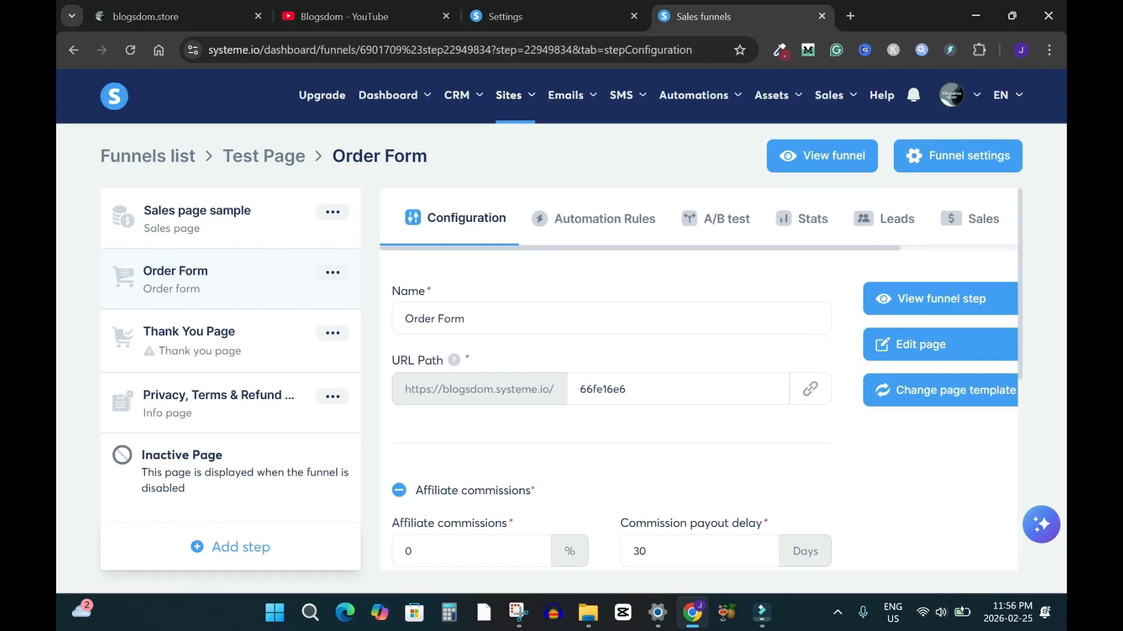
scroll(699, 380, down, 6)
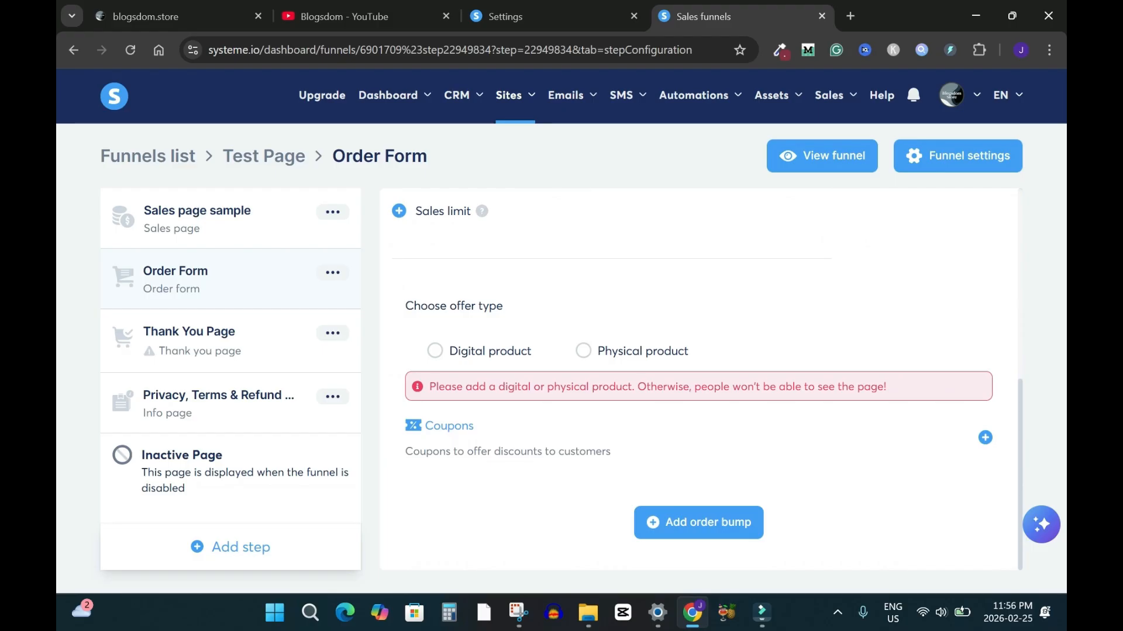
click(435, 351)
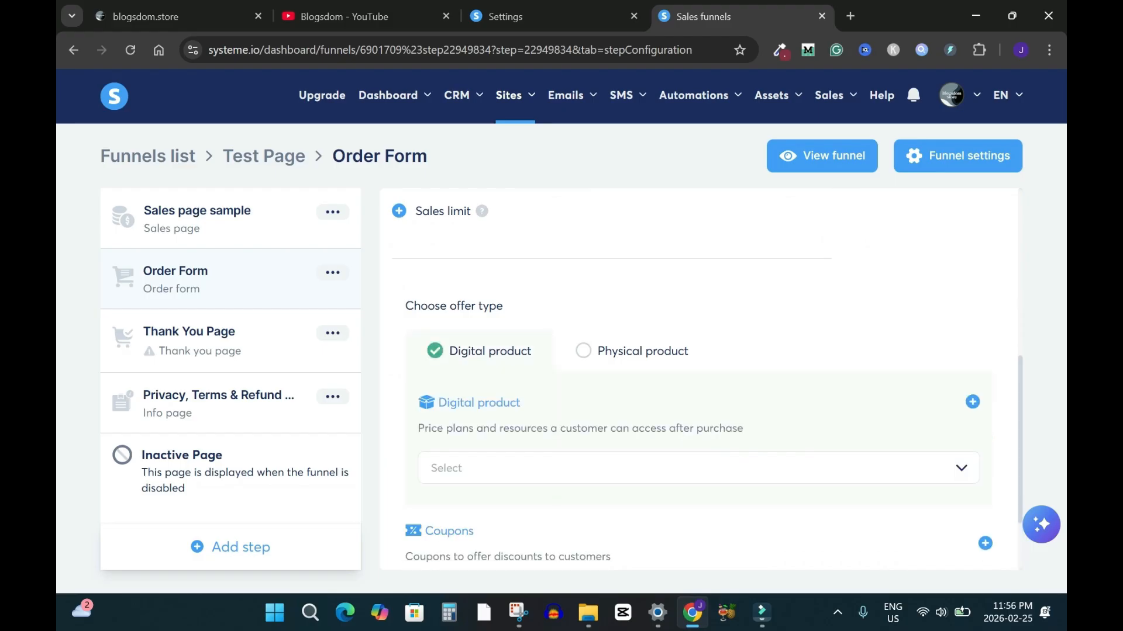
triple_click(581, 428)
drag(1021, 445, 1017, 526)
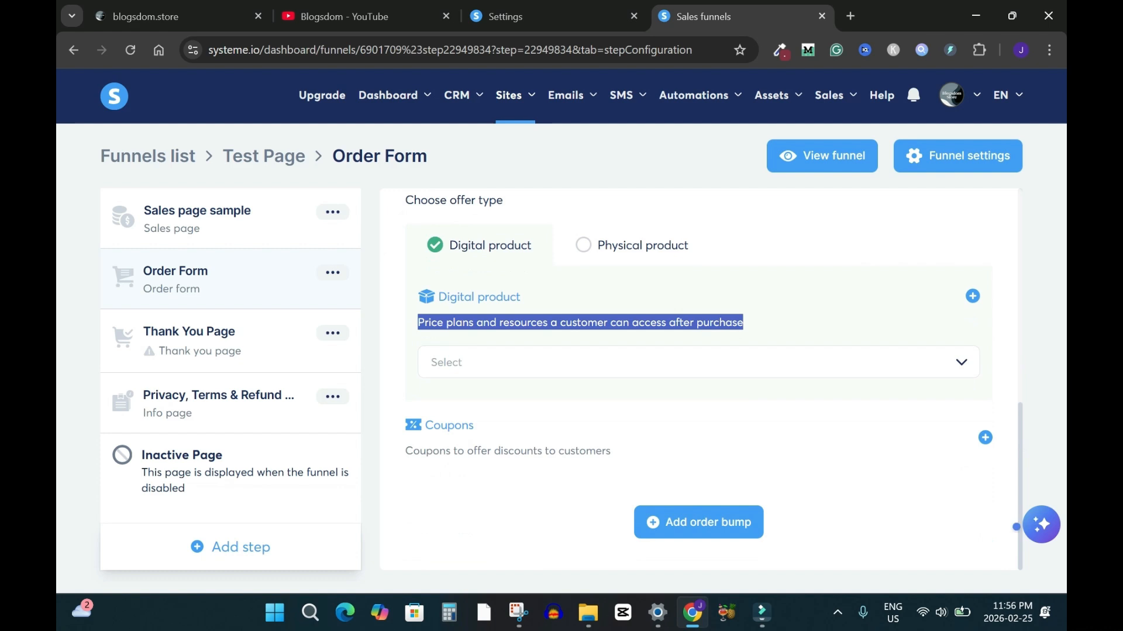
click(1003, 515)
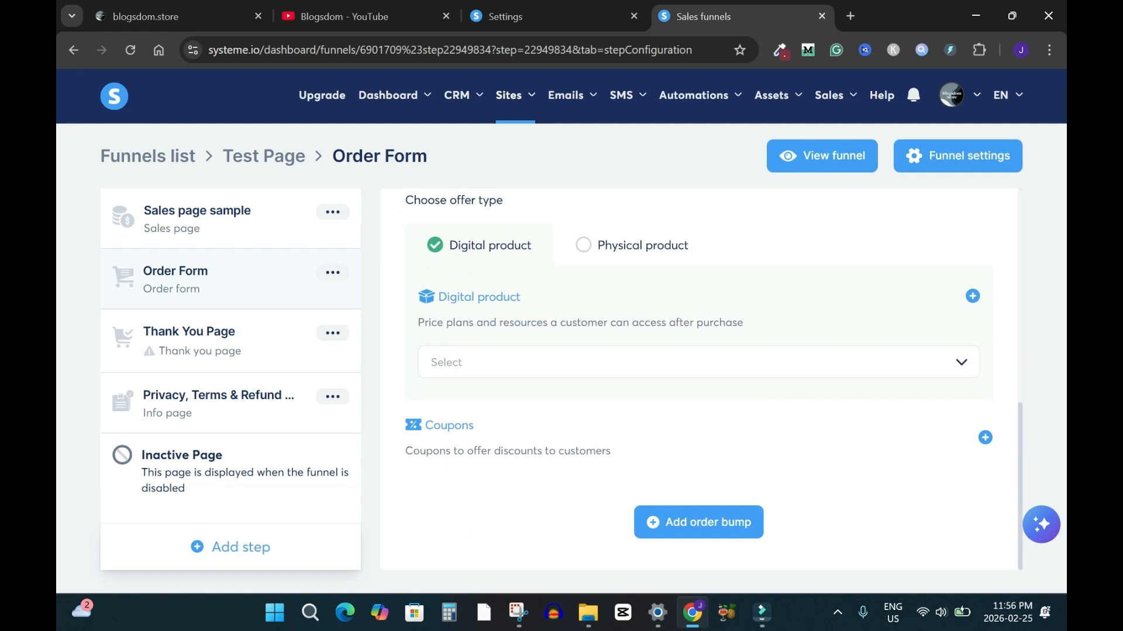
Review the existing digital products, then start creating a new one
click(585, 362)
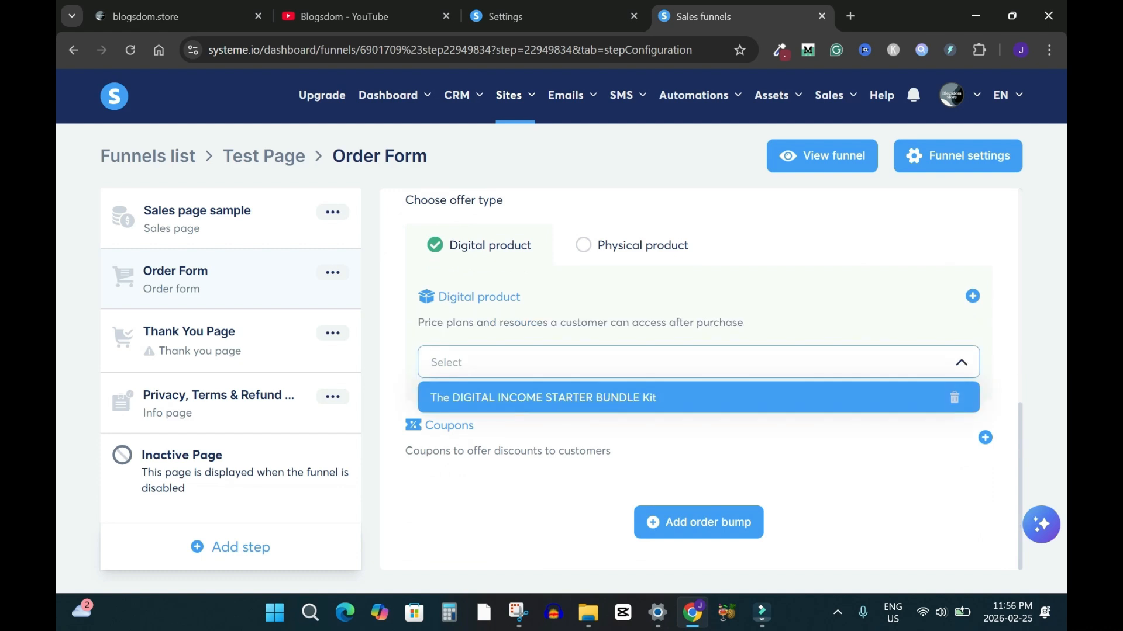
key(Escape)
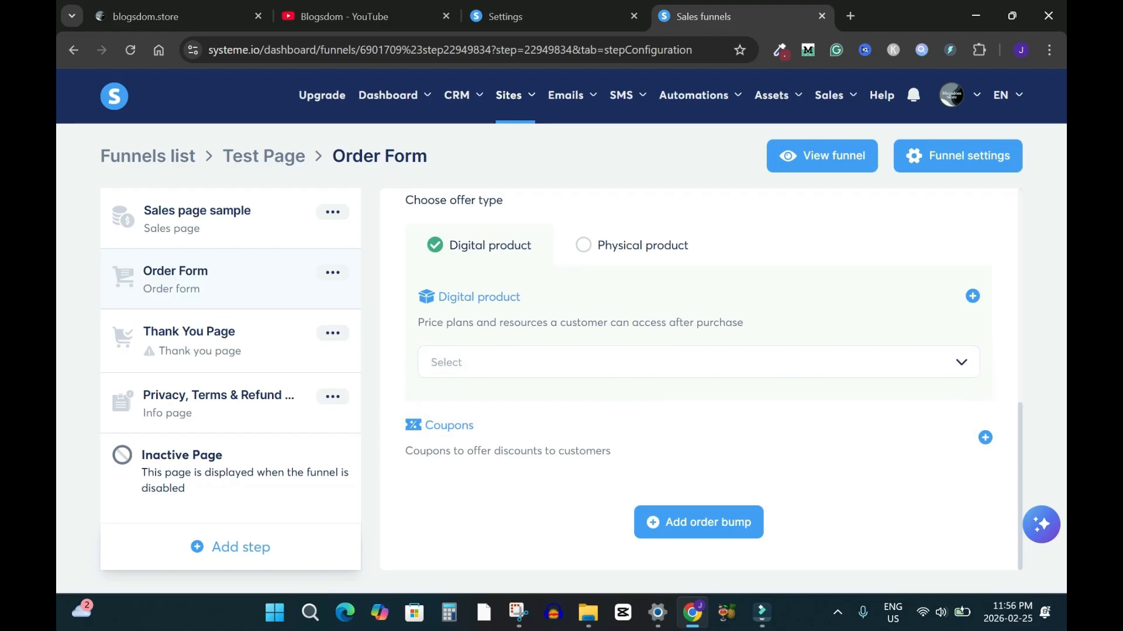
click(973, 296)
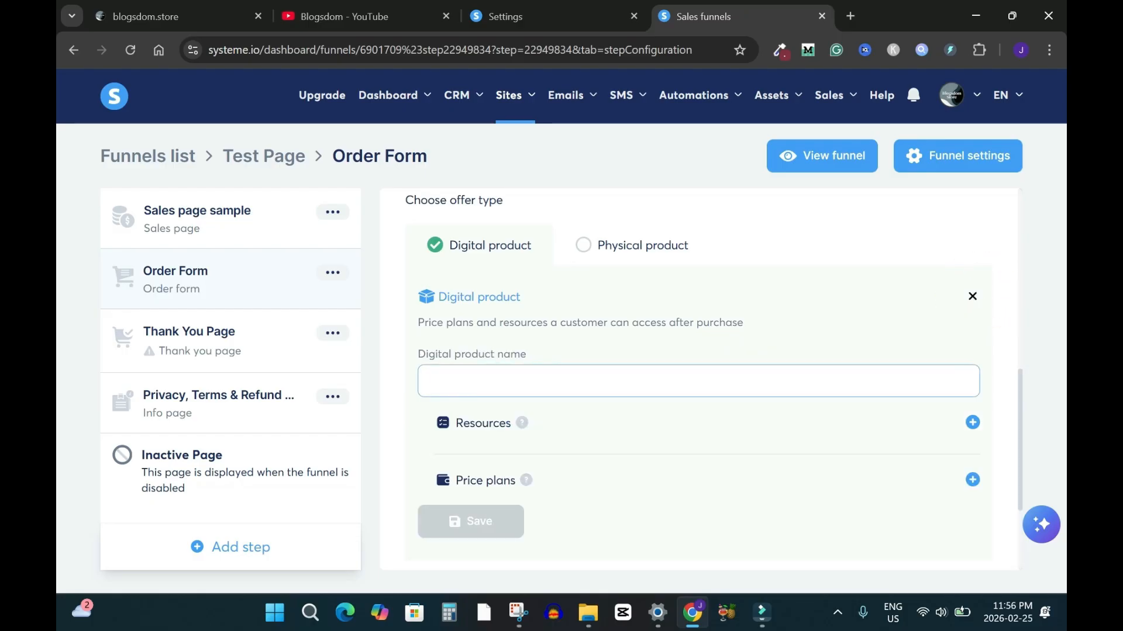
Name the new digital product 'Digital sapmple' and add a Tags resource to it
text(Digital sapmple)
key(ctrl+a)
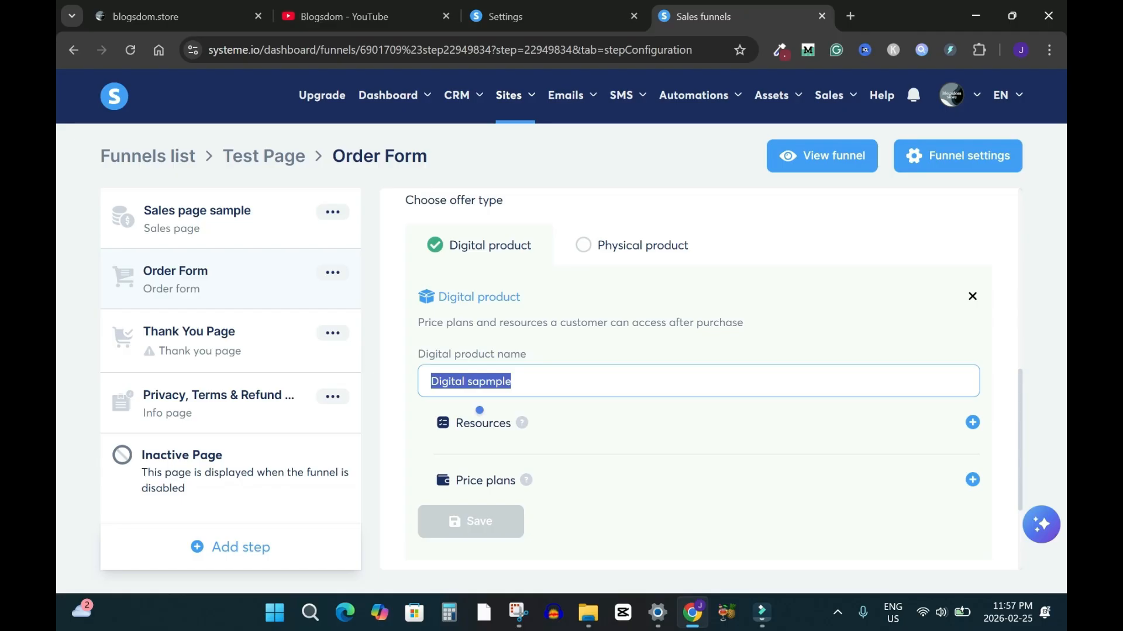
click(973, 423)
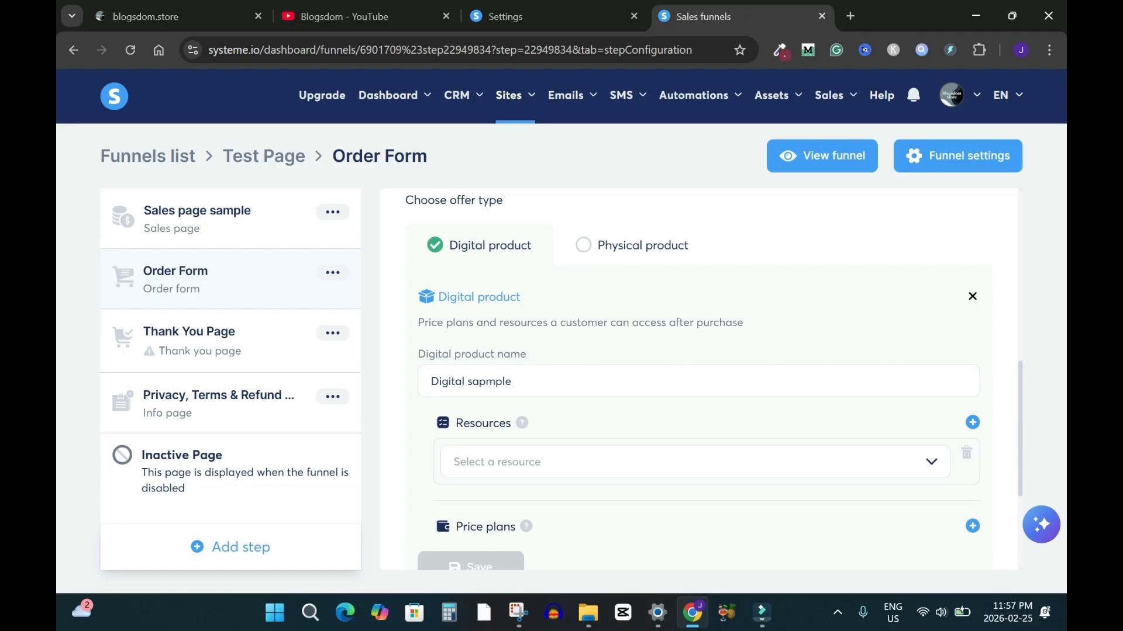
click(454, 462)
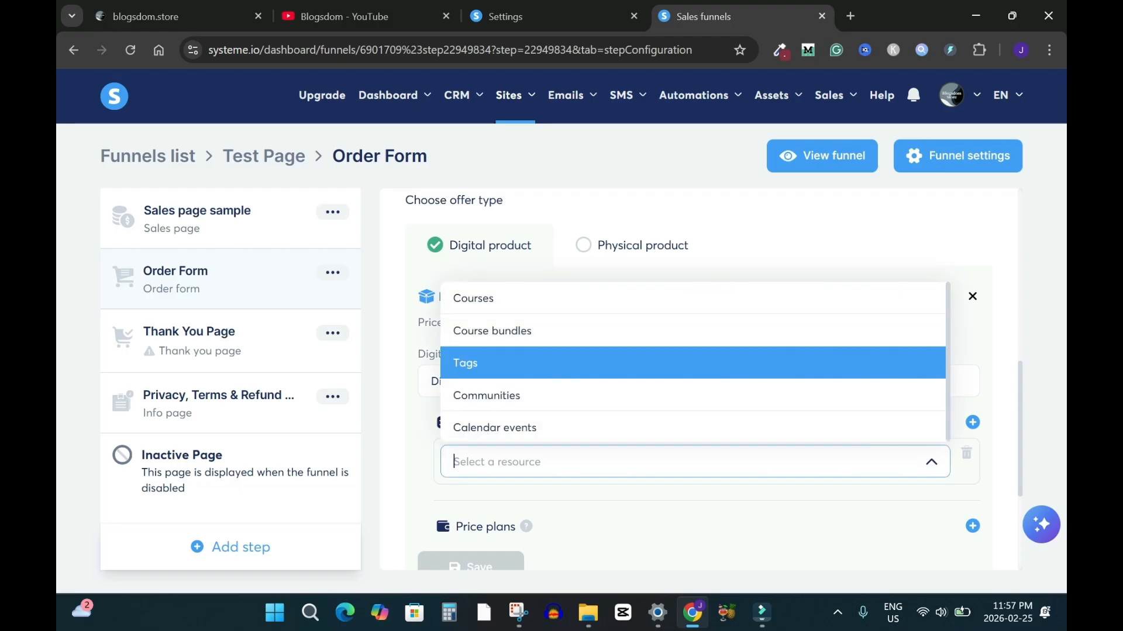
key(Return)
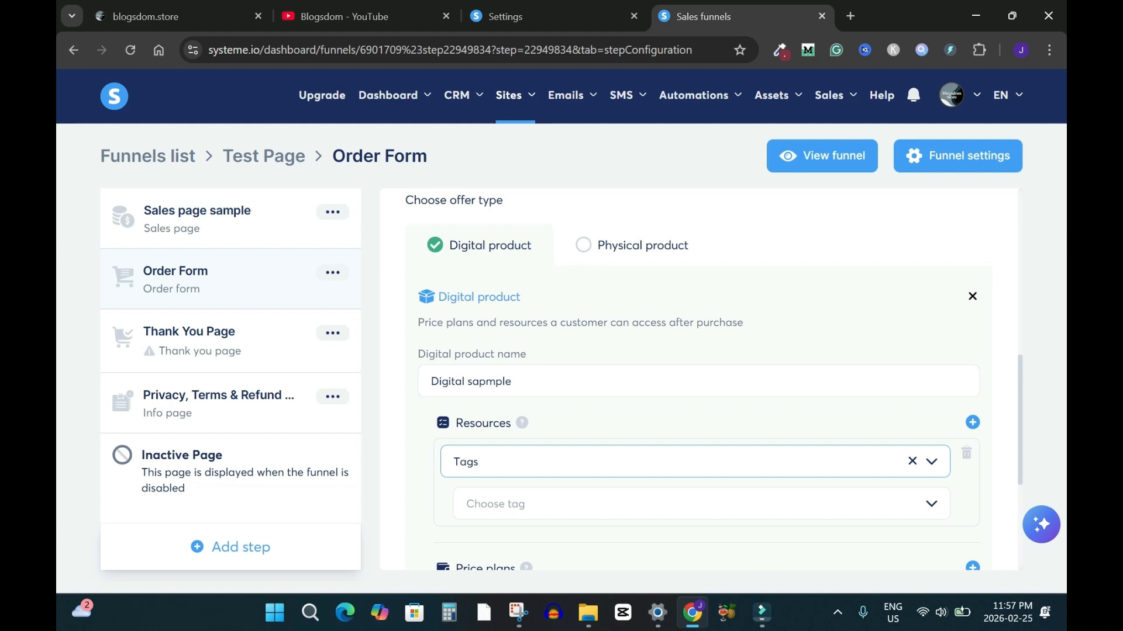
drag(456, 423, 525, 504)
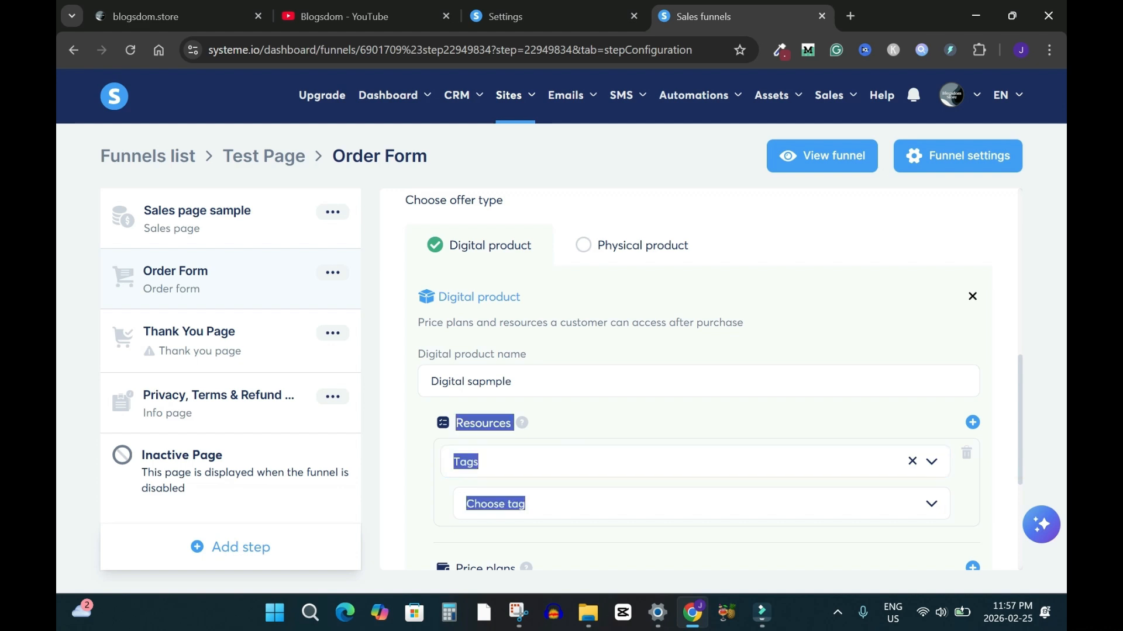
click(1003, 475)
scroll(699, 379, down, 3)
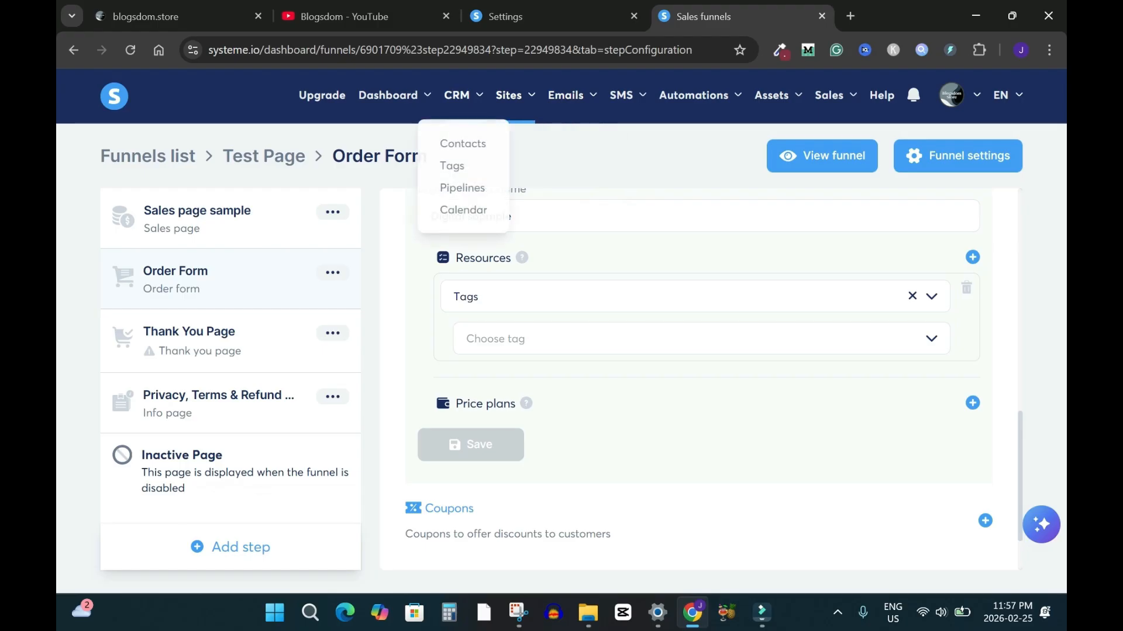
mouse_move(462, 94)
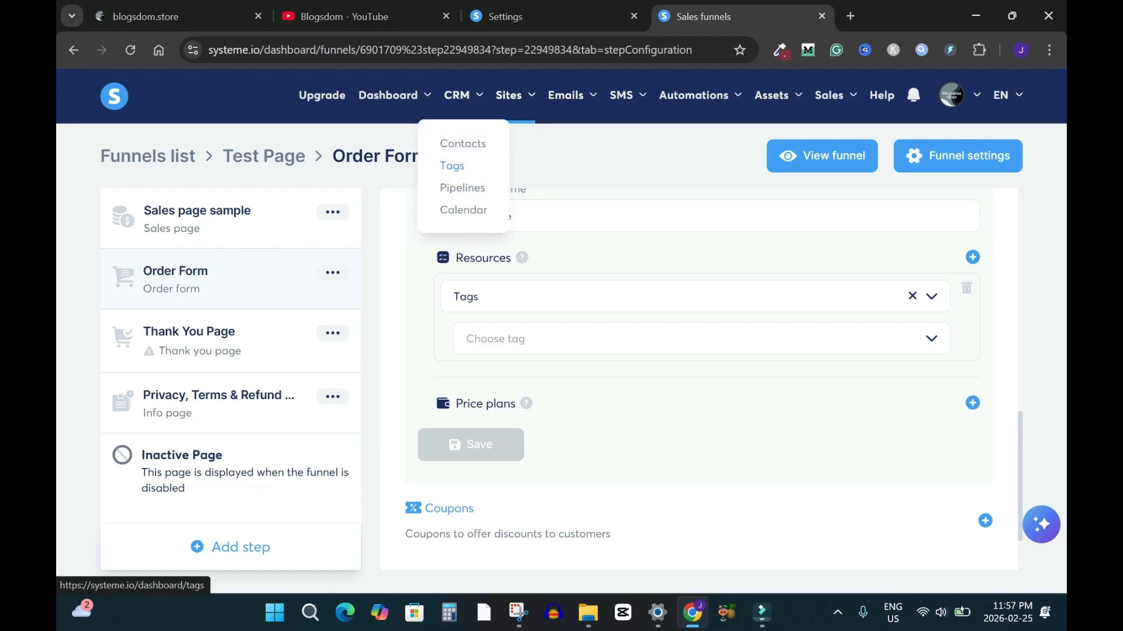
right_click(452, 166)
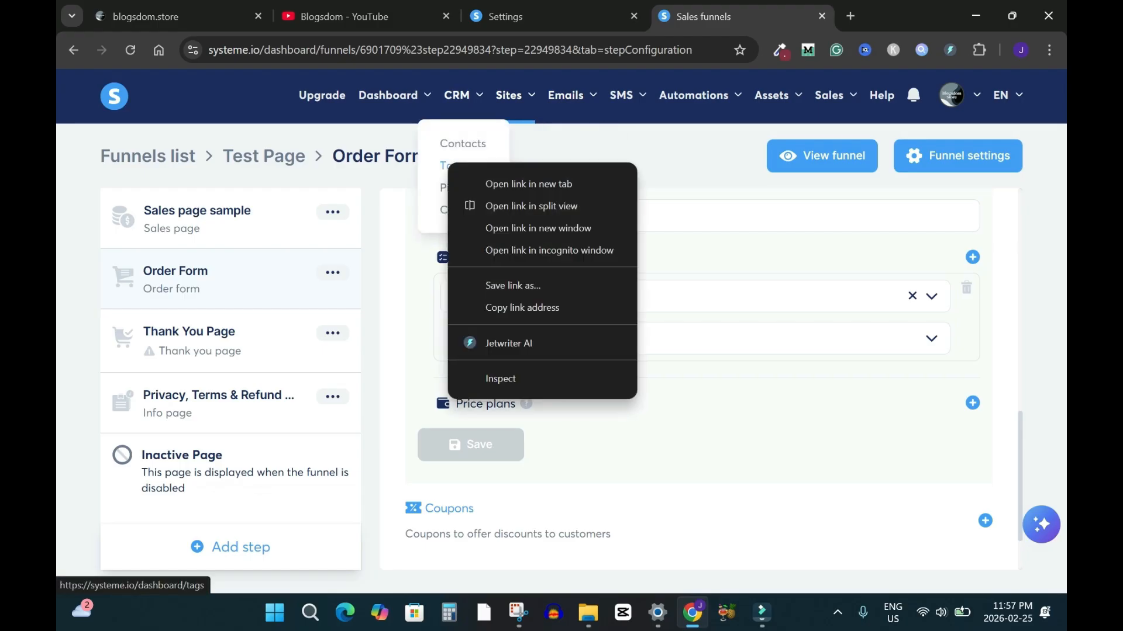
click(473, 182)
click(804, 16)
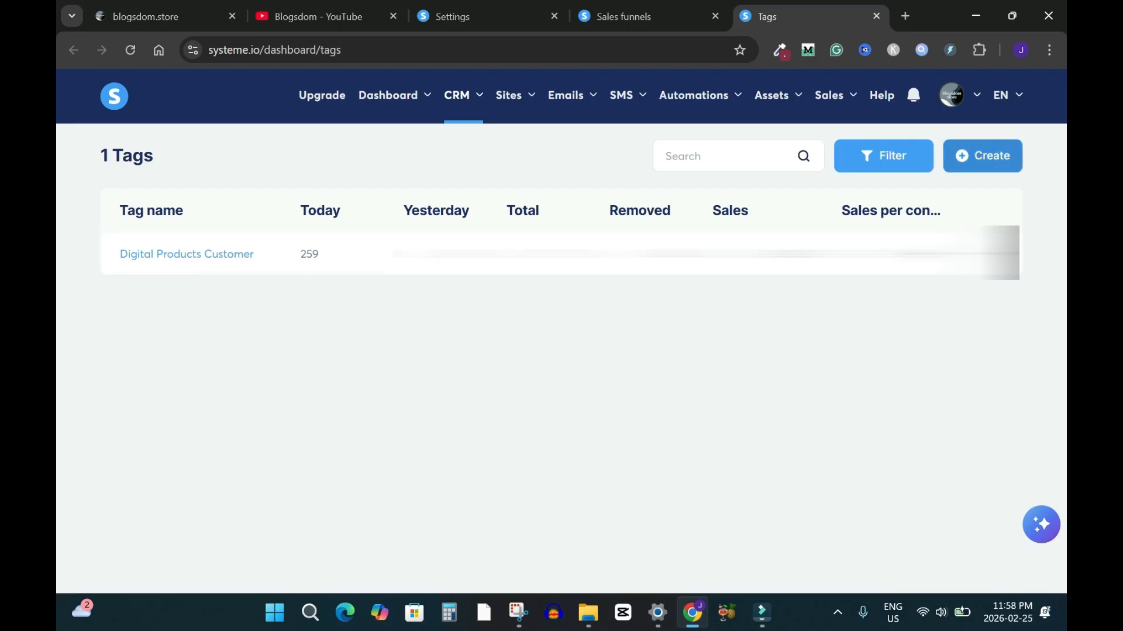
click(983, 156)
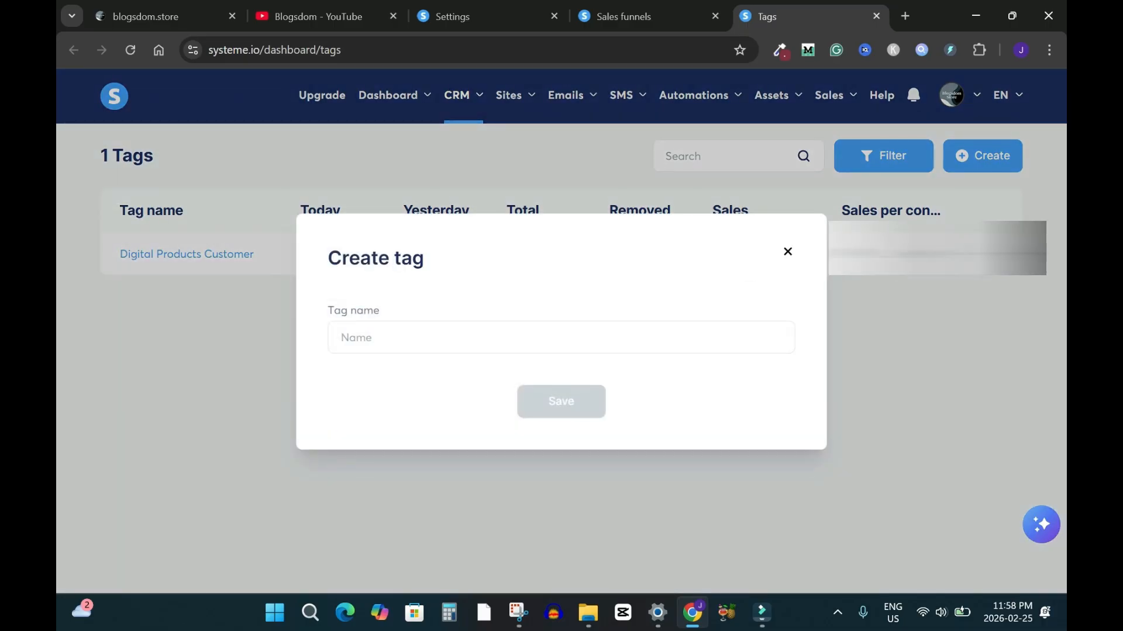
click(787, 252)
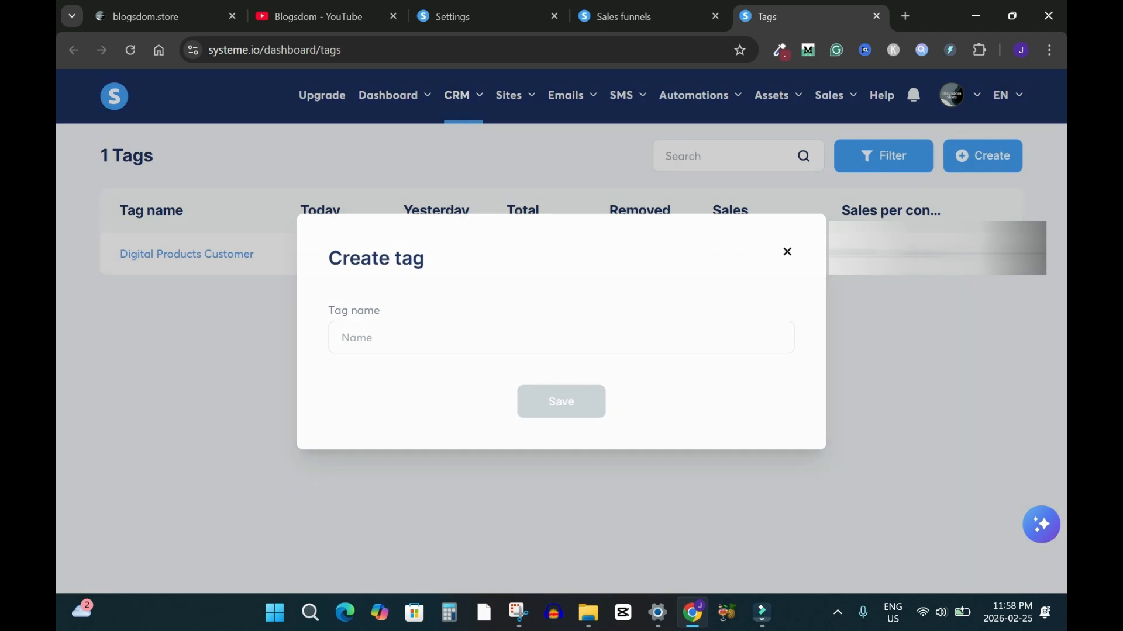
click(876, 16)
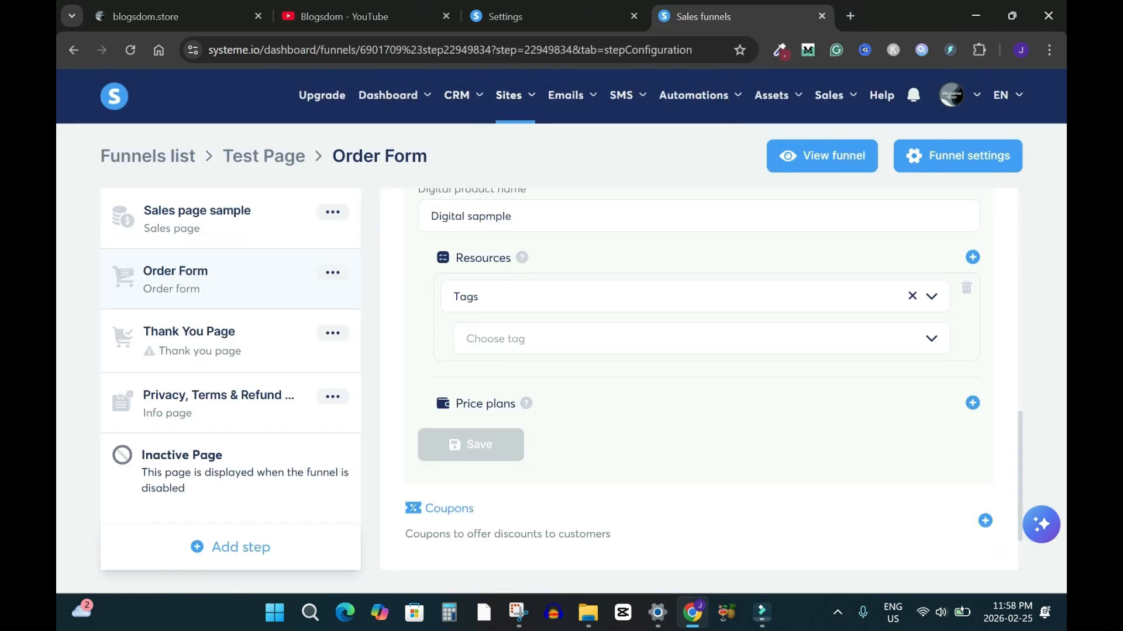
Choose the Digital Products Customer tag and start a new price plan
click(701, 339)
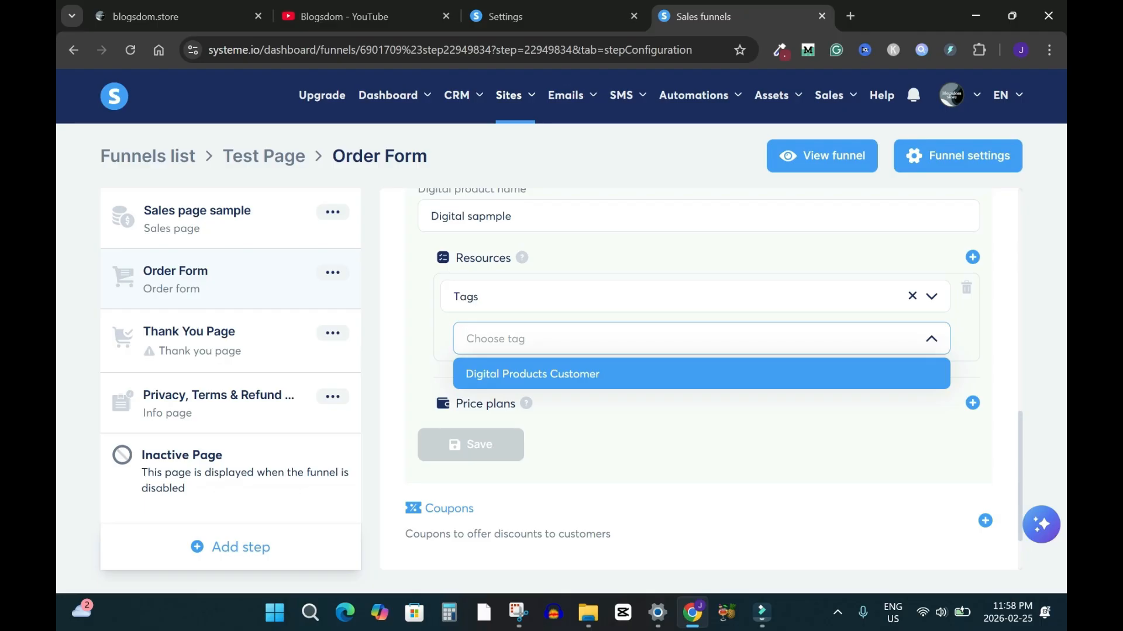
key(Return)
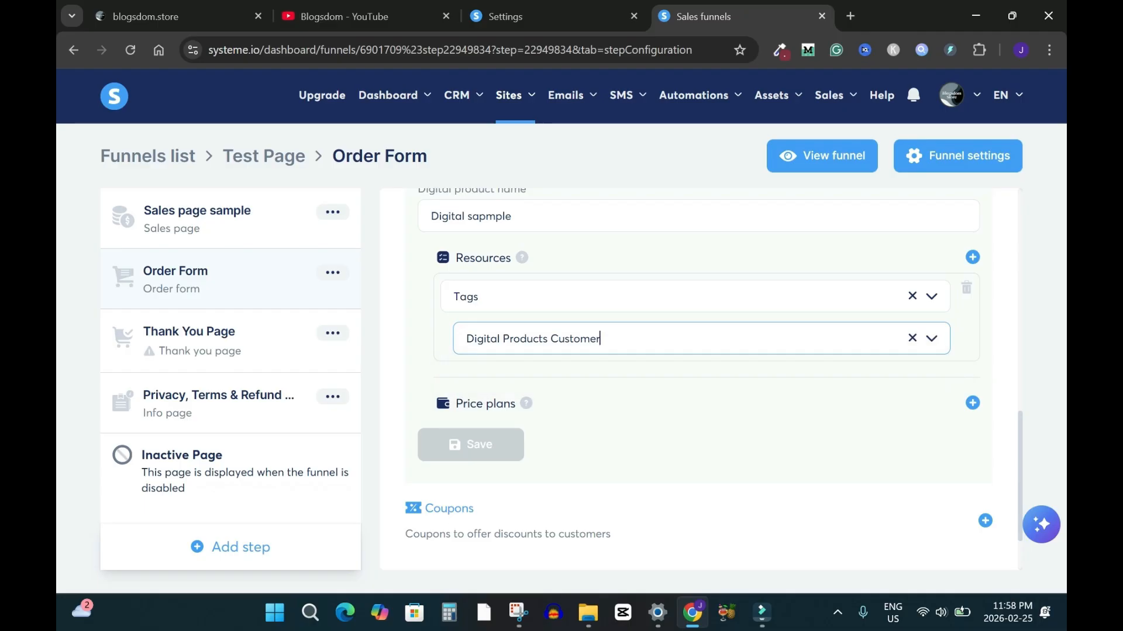
click(972, 403)
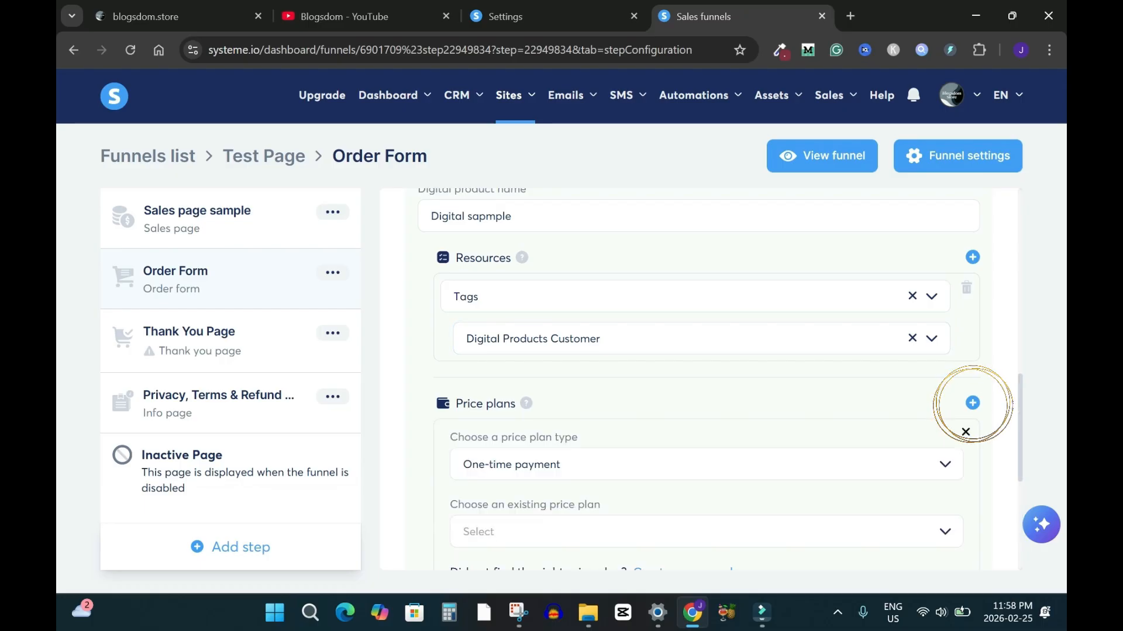
scroll(699, 367, down, 3)
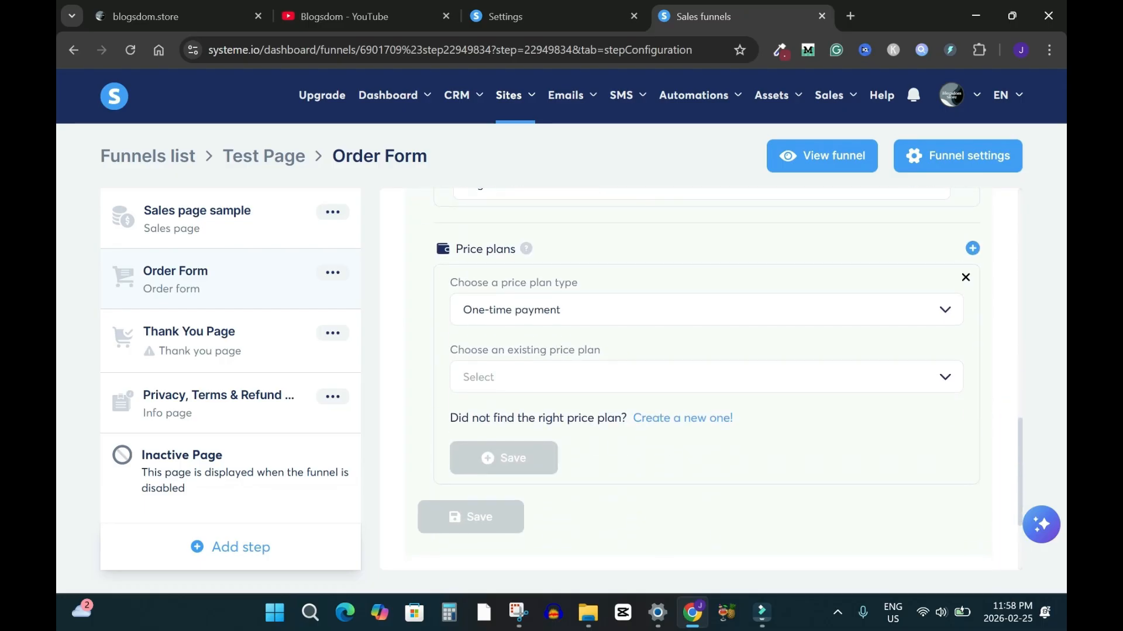
click(706, 377)
click(706, 378)
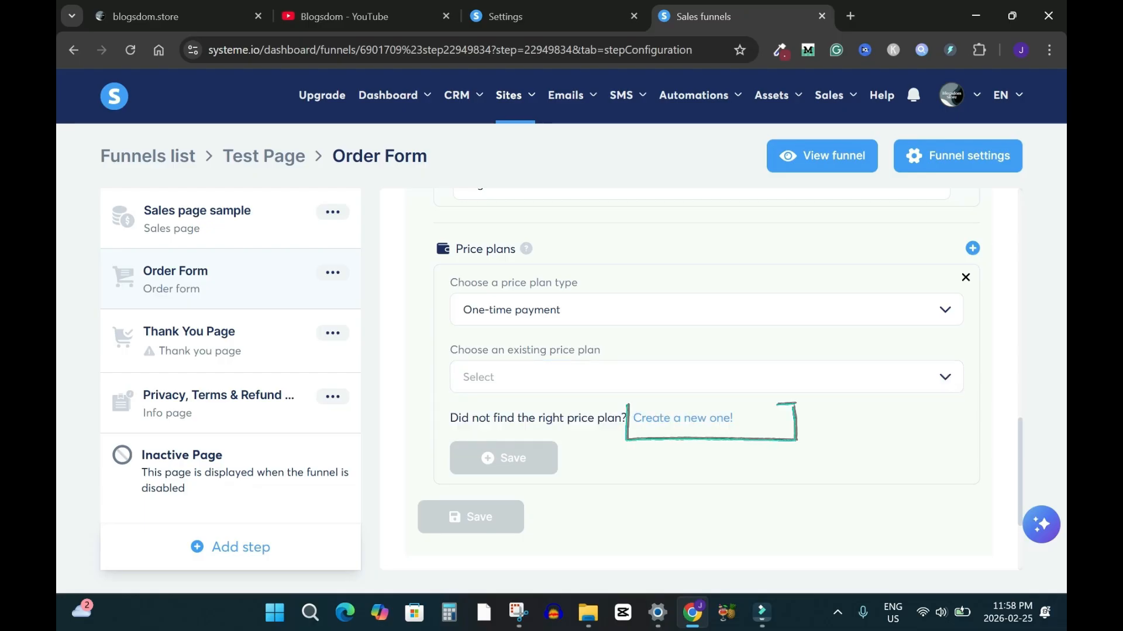
click(683, 417)
Set the price plan's statement descriptor to 'Digital samp -Blogsdom'
click(574, 310)
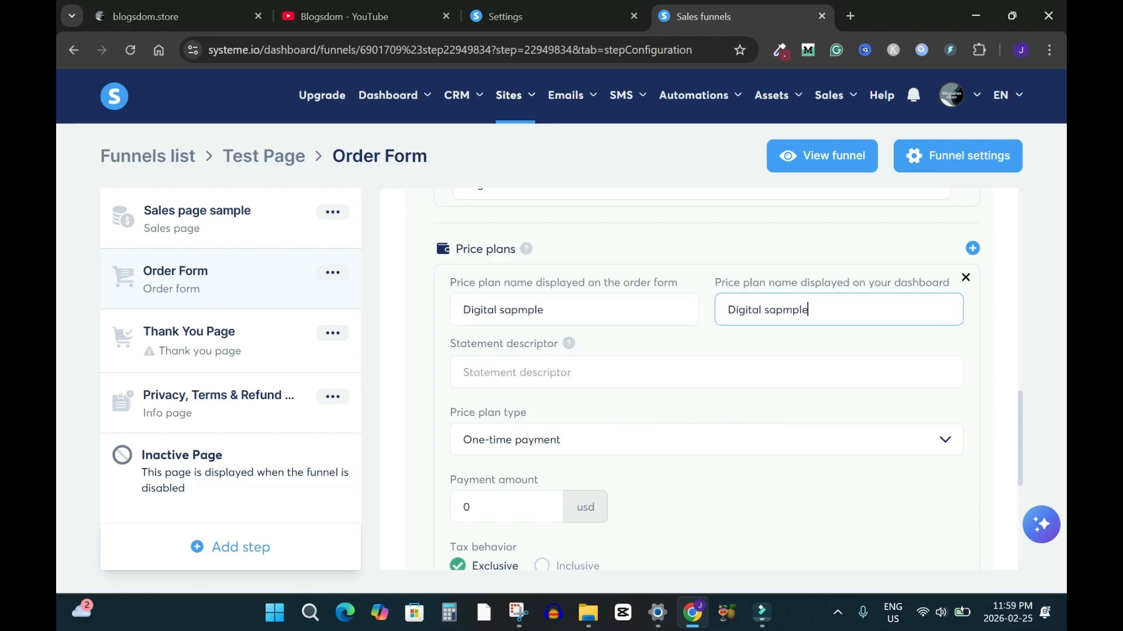
click(516, 372)
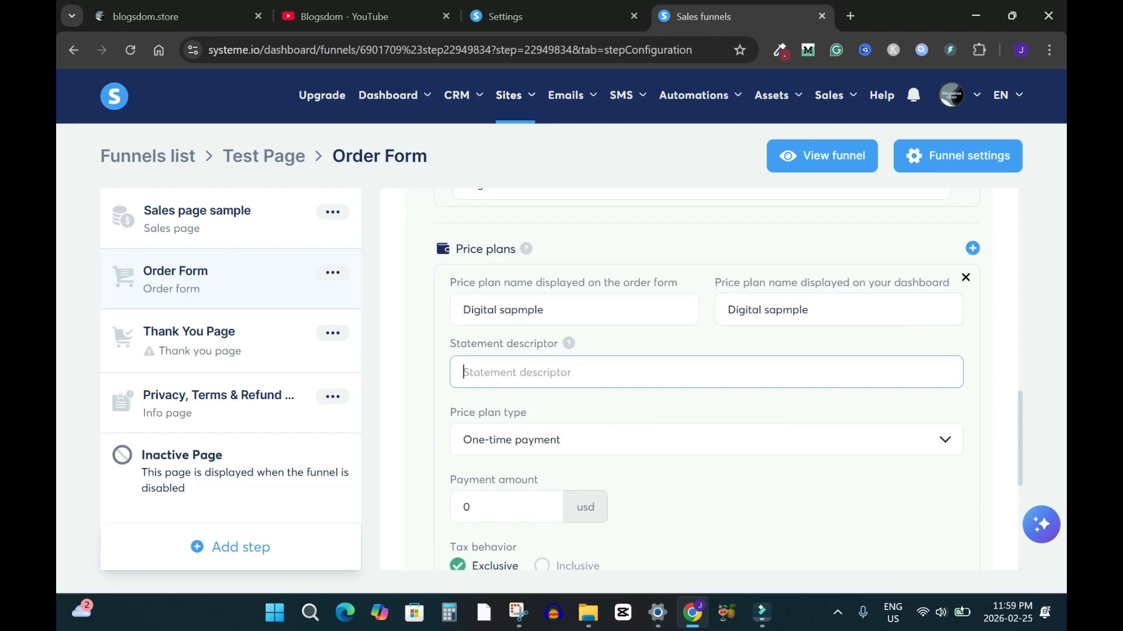
text(Digital sapmple)
text(- Blog)
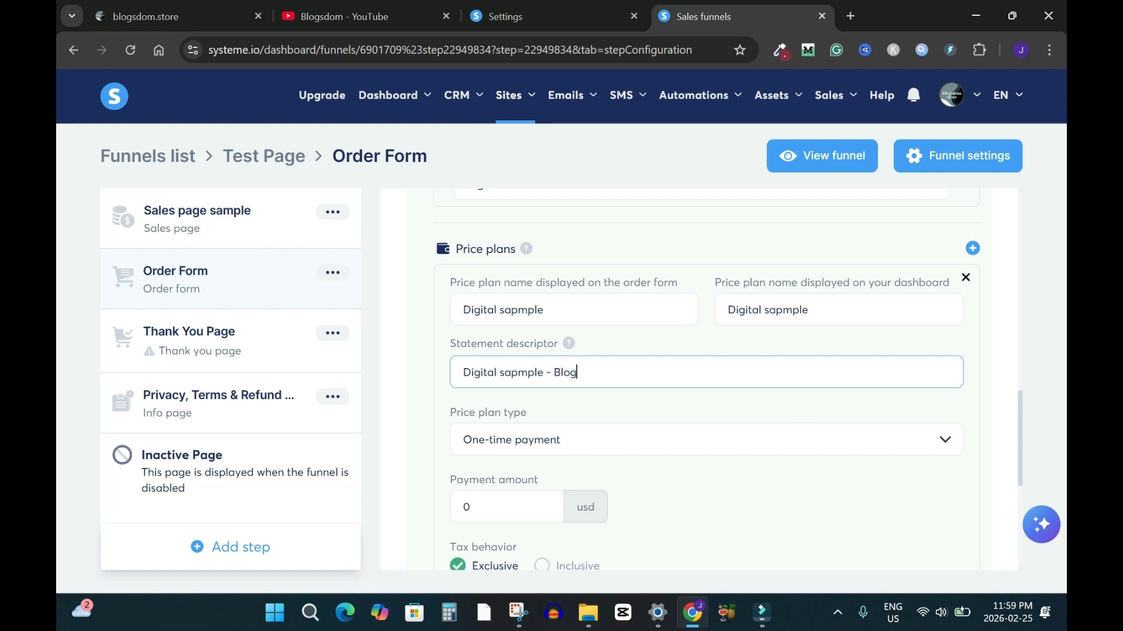
double_click(518, 372)
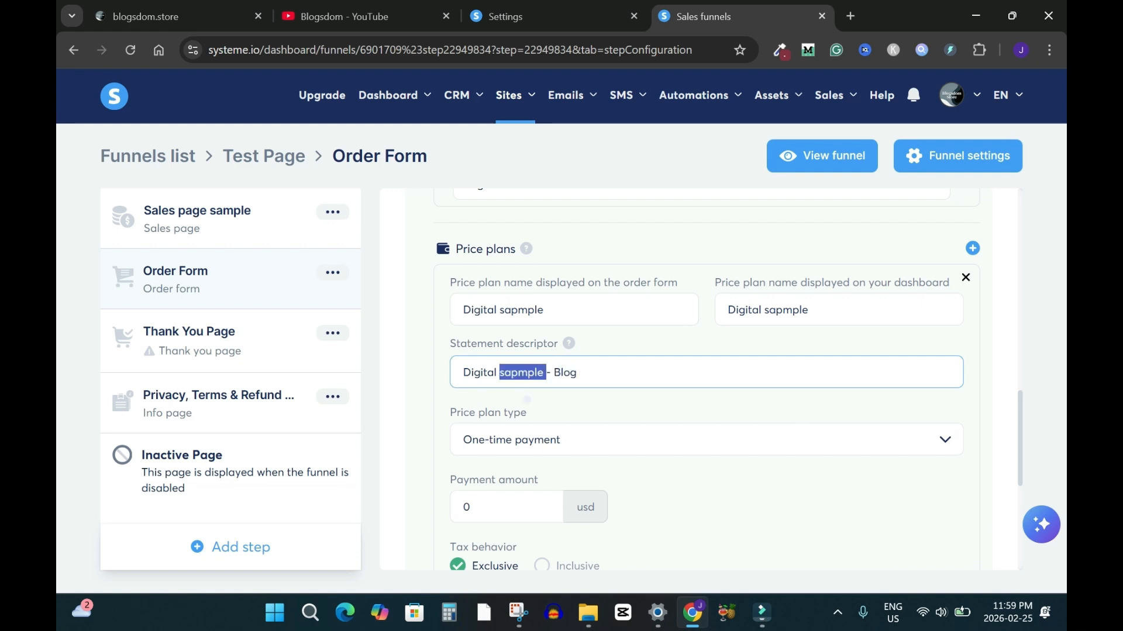
key(Left)
click(553, 372)
key(BackSpace)
text(s)
click(500, 373)
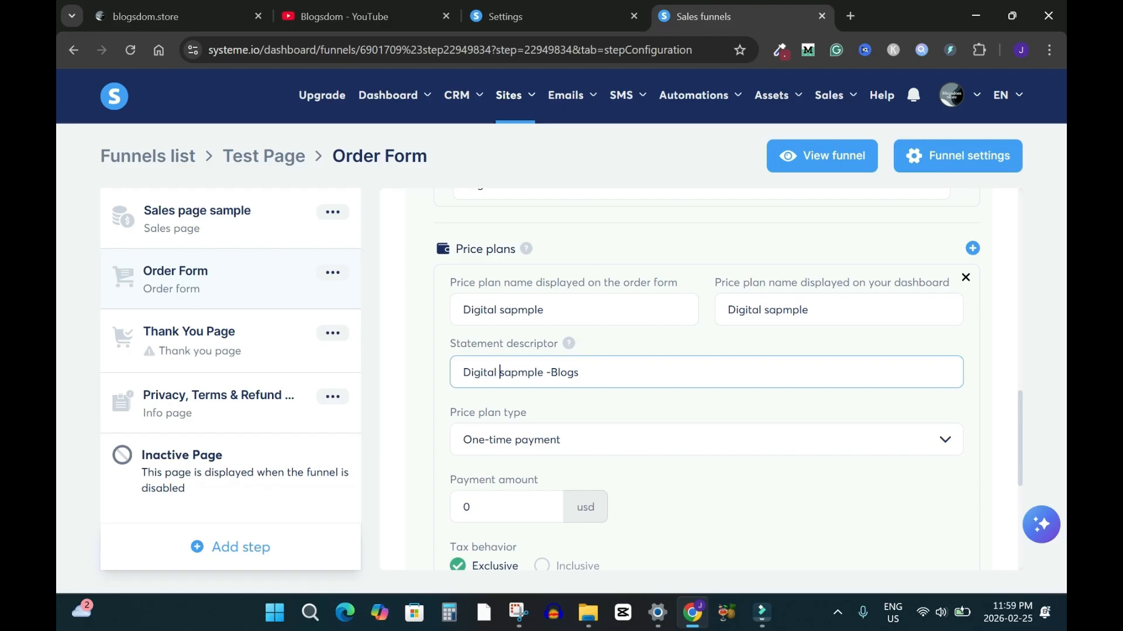
click(543, 373)
key(BackSpace)
key(BackSpace)
key(BackSpace)
key(BackSpace)
key(BackSpace)
text(mp)
click(564, 372)
text(dom)
key(Tab)
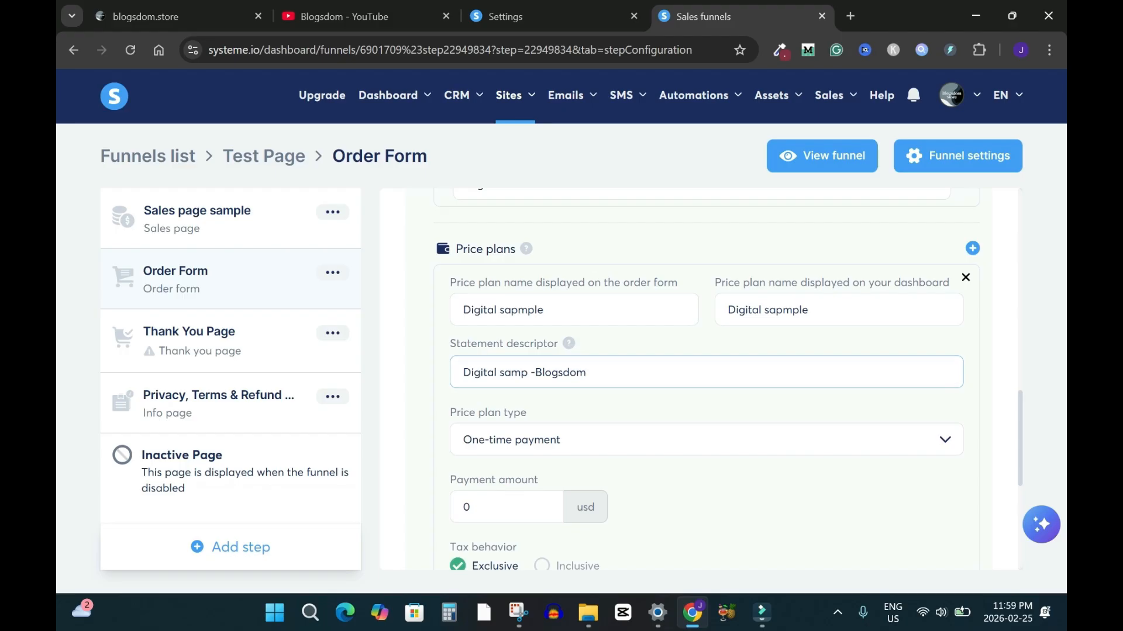
Give the one-time price plan a 17 USD amount, save it, and save the digital product
click(620, 462)
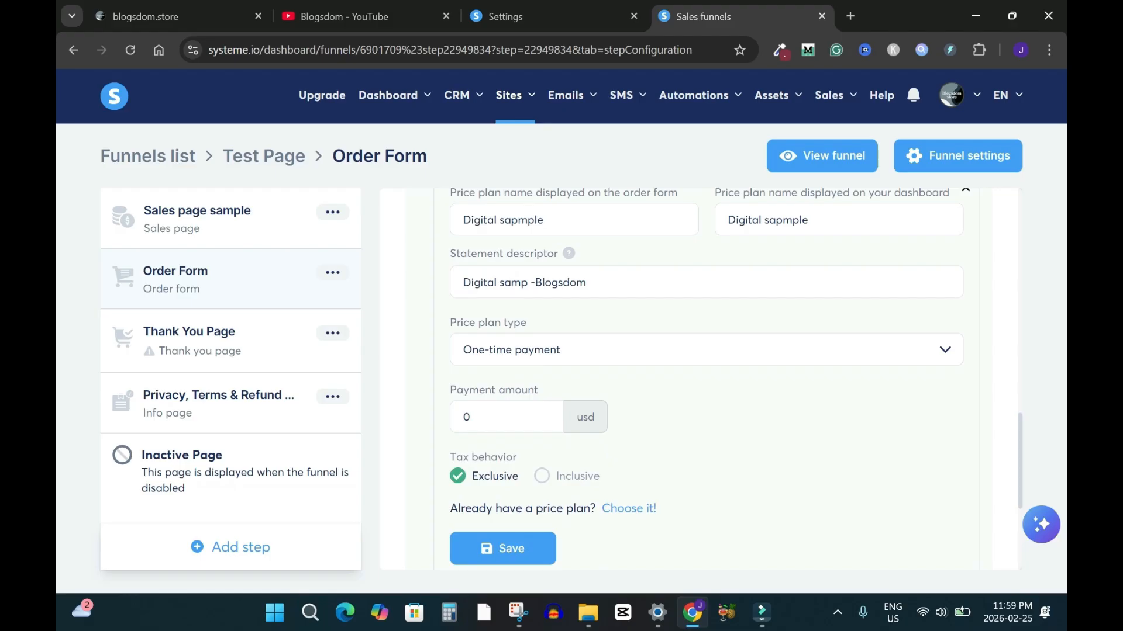
drag(482, 417, 460, 418)
text(17)
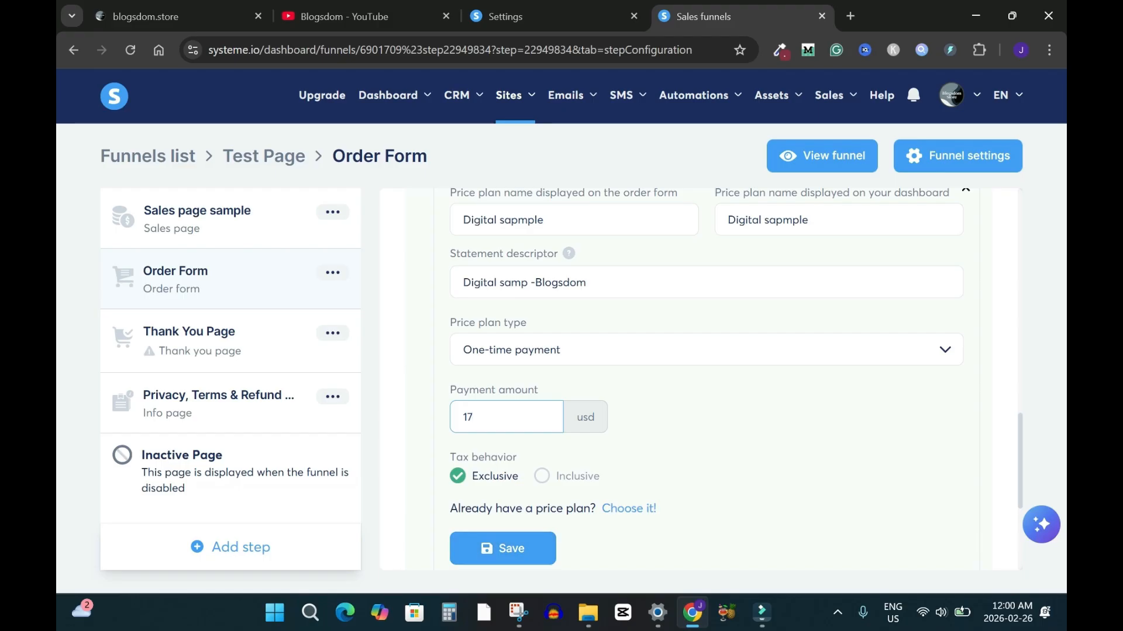
click(503, 548)
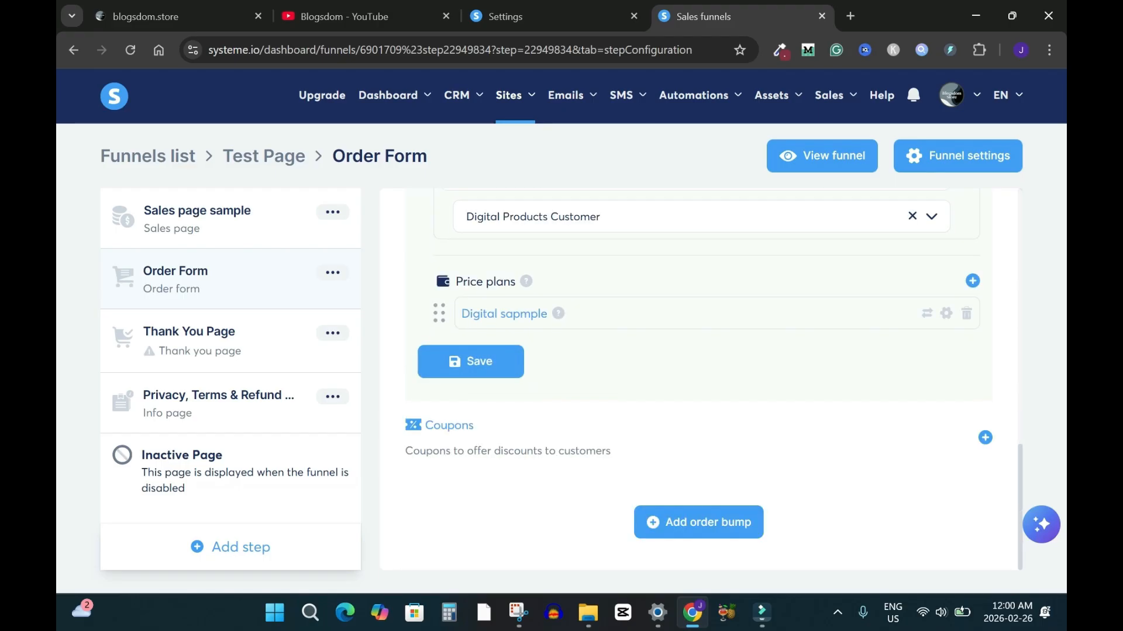
scroll(698, 380, up, 10)
scroll(699, 380, down, 6)
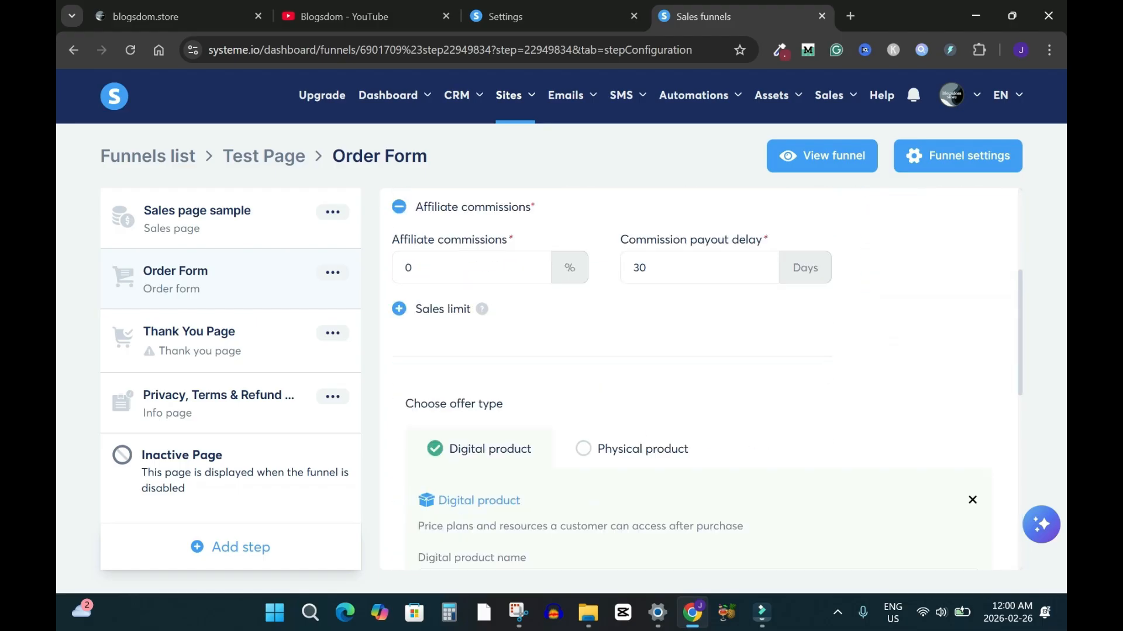
scroll(698, 380, down, 4)
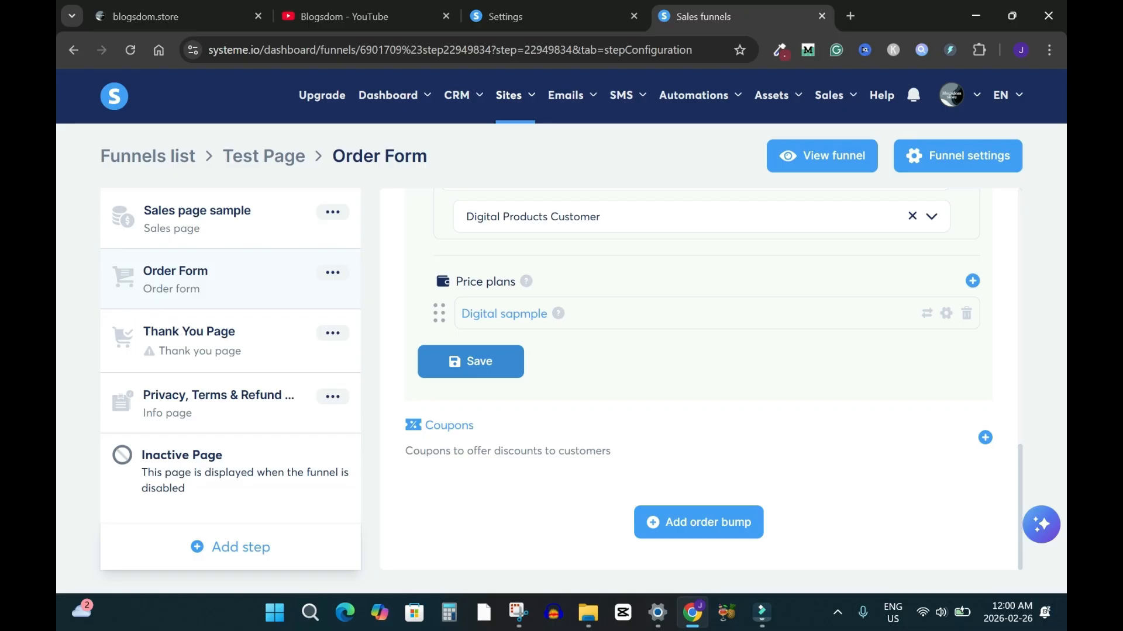
click(471, 361)
scroll(698, 380, up, 12)
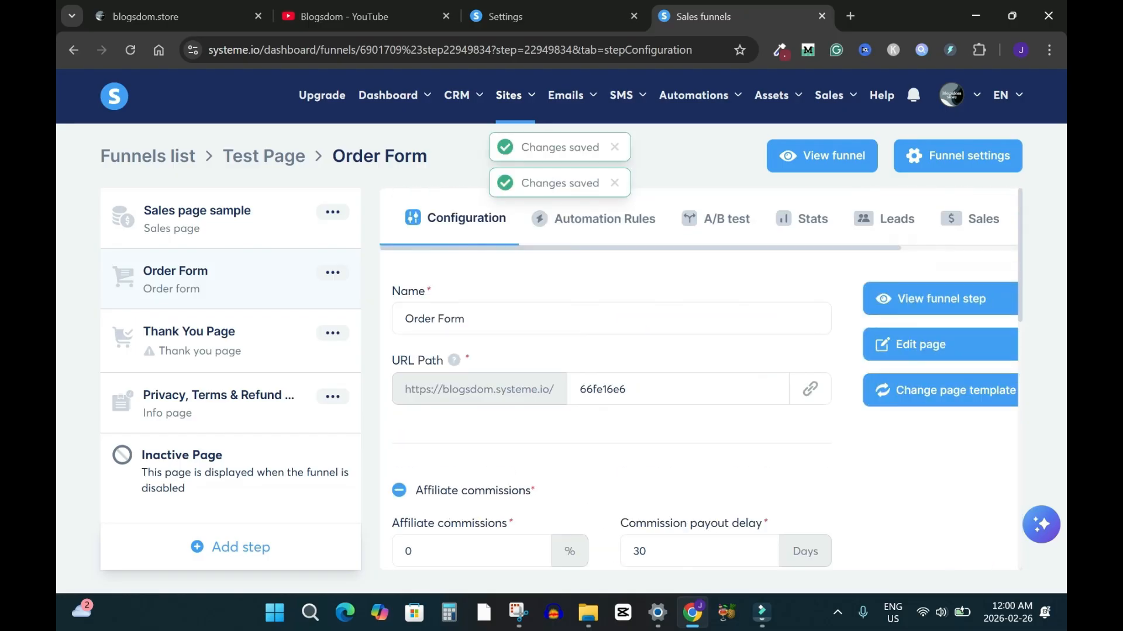
Open the Order Form page in the page editor
click(930, 345)
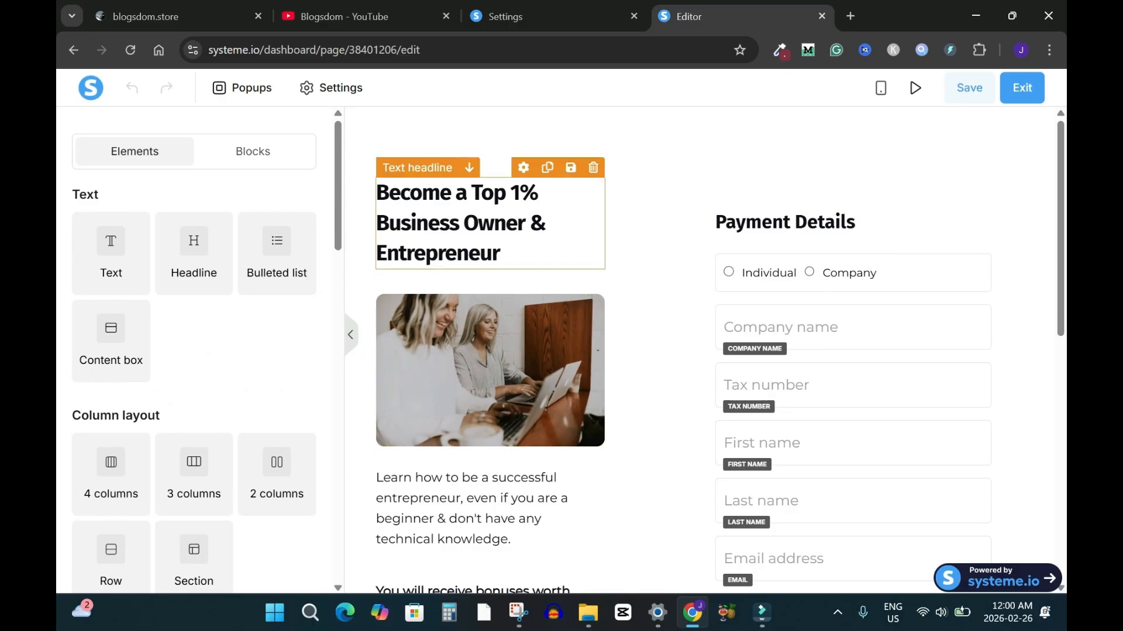
triple_click(504, 230)
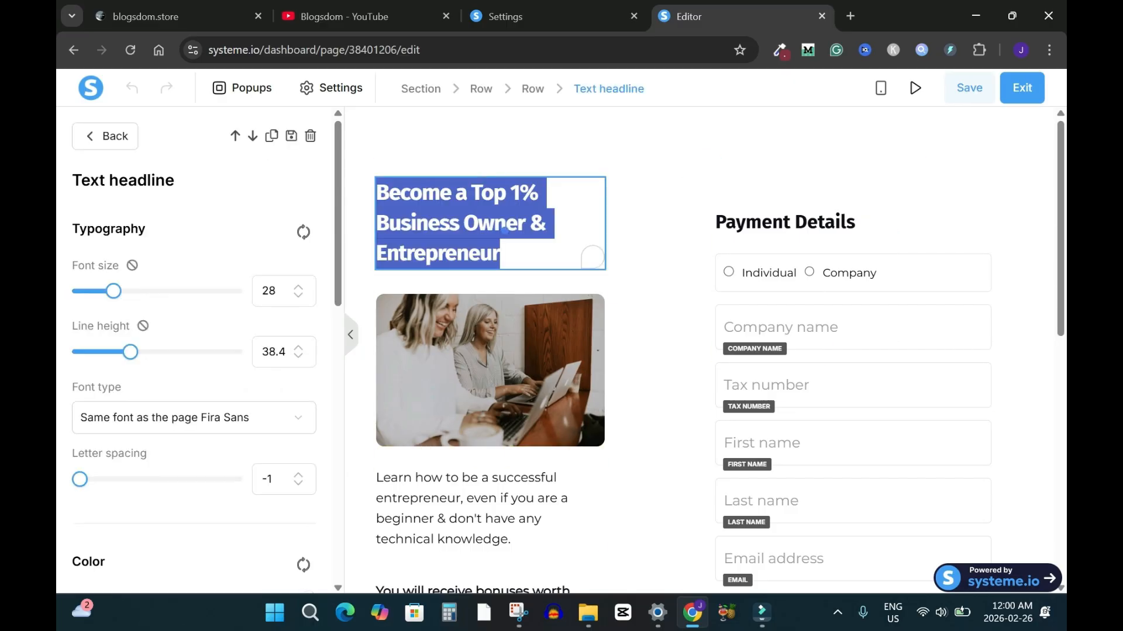
click(662, 225)
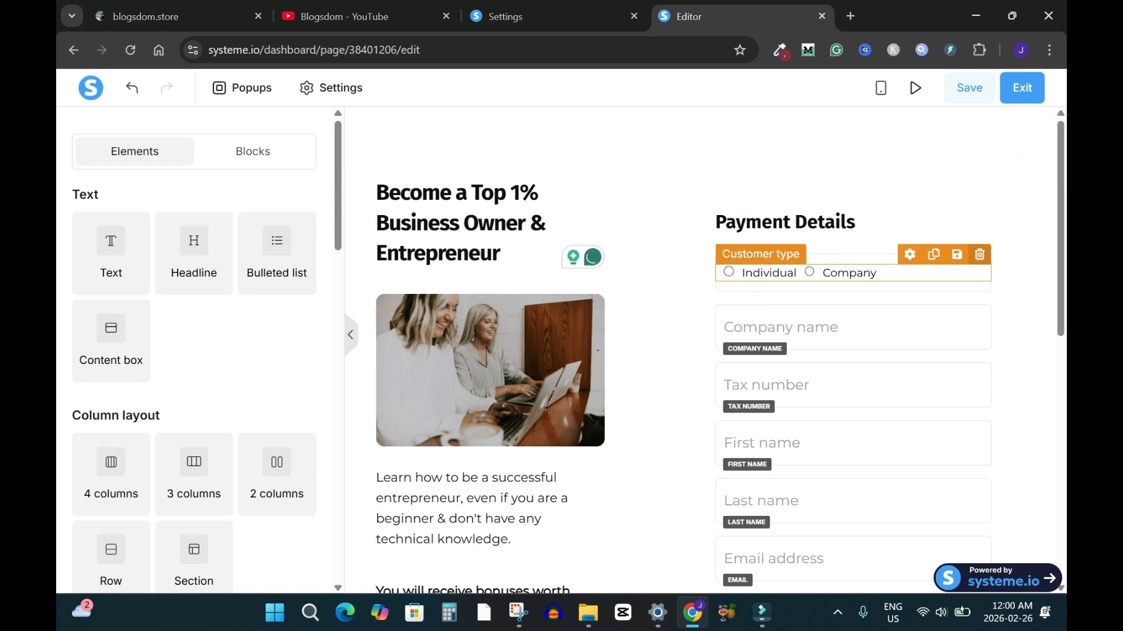
Delete the customer type, company name, tax number and phone fields from Payment Details
click(980, 254)
click(638, 151)
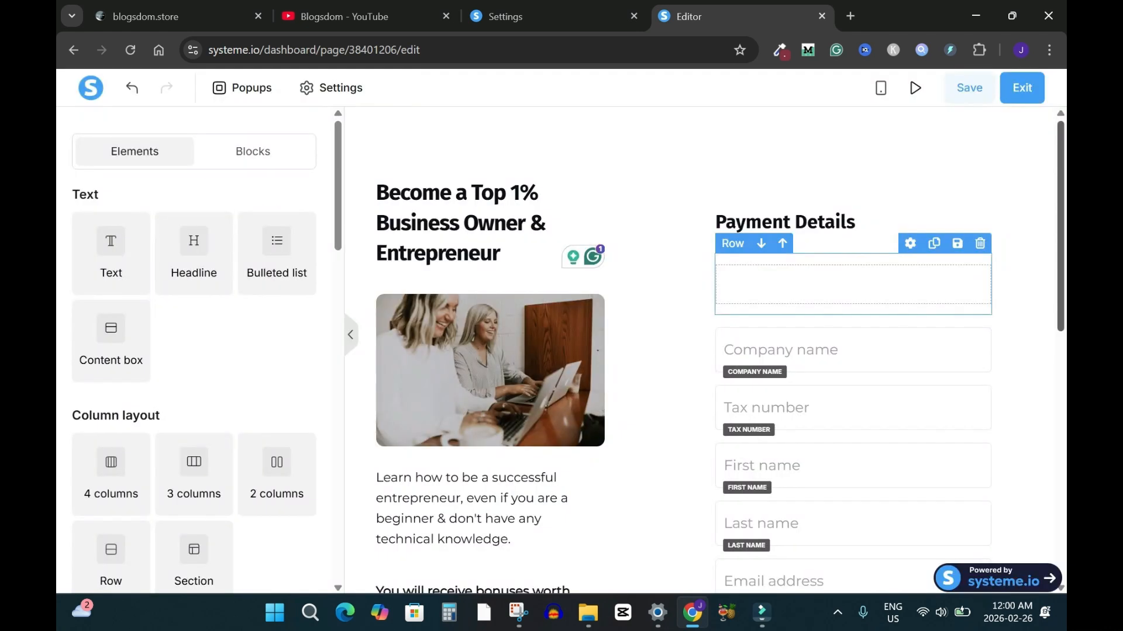
click(980, 317)
key(Return)
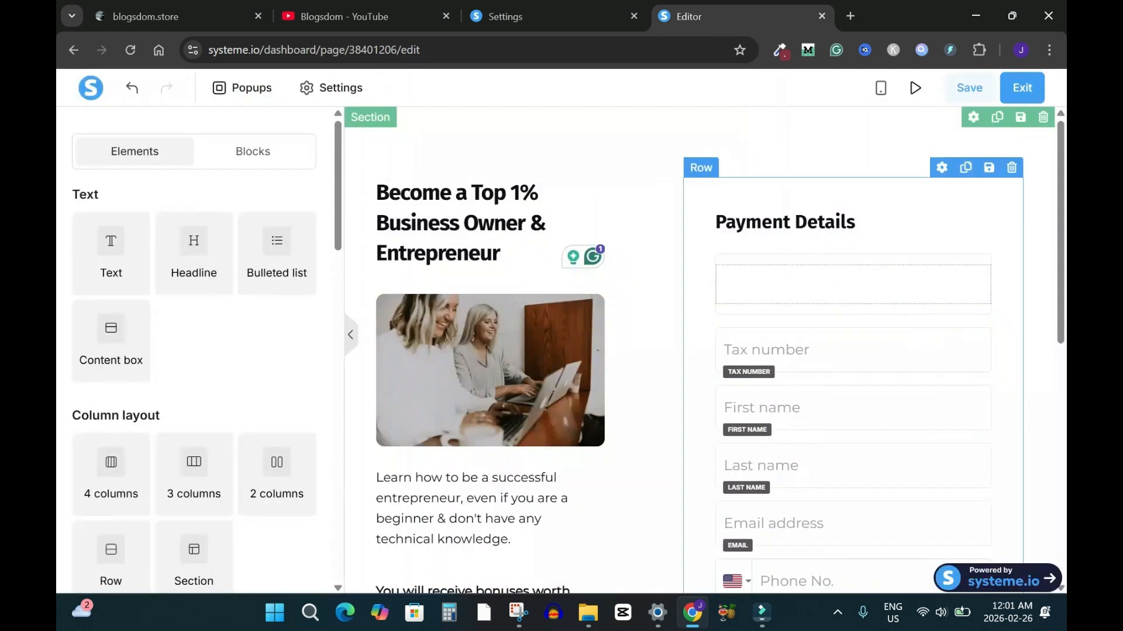
click(980, 317)
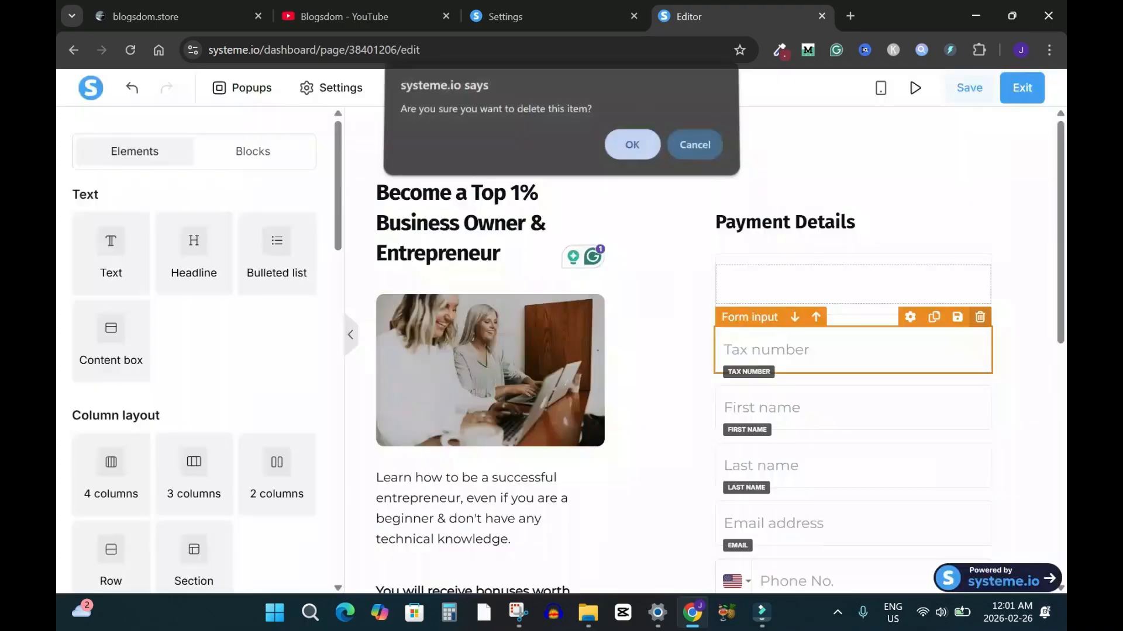
key(Return)
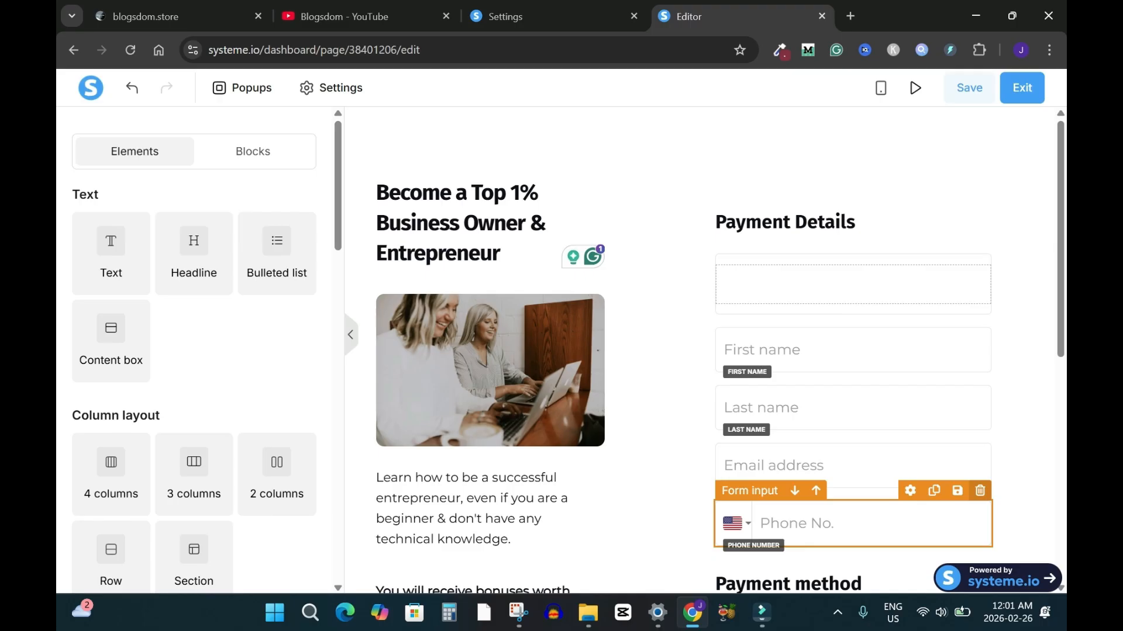
click(980, 491)
key(Return)
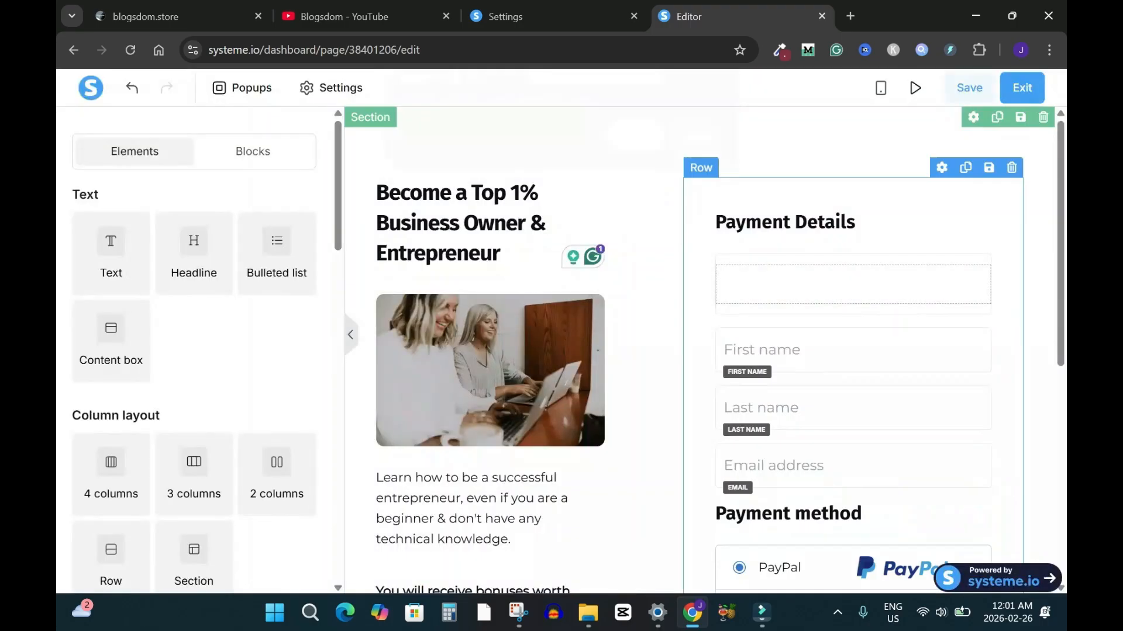
scroll(702, 350, down, 2)
scroll(702, 351, up, 1)
scroll(701, 351, down, 1)
scroll(702, 351, down, 1)
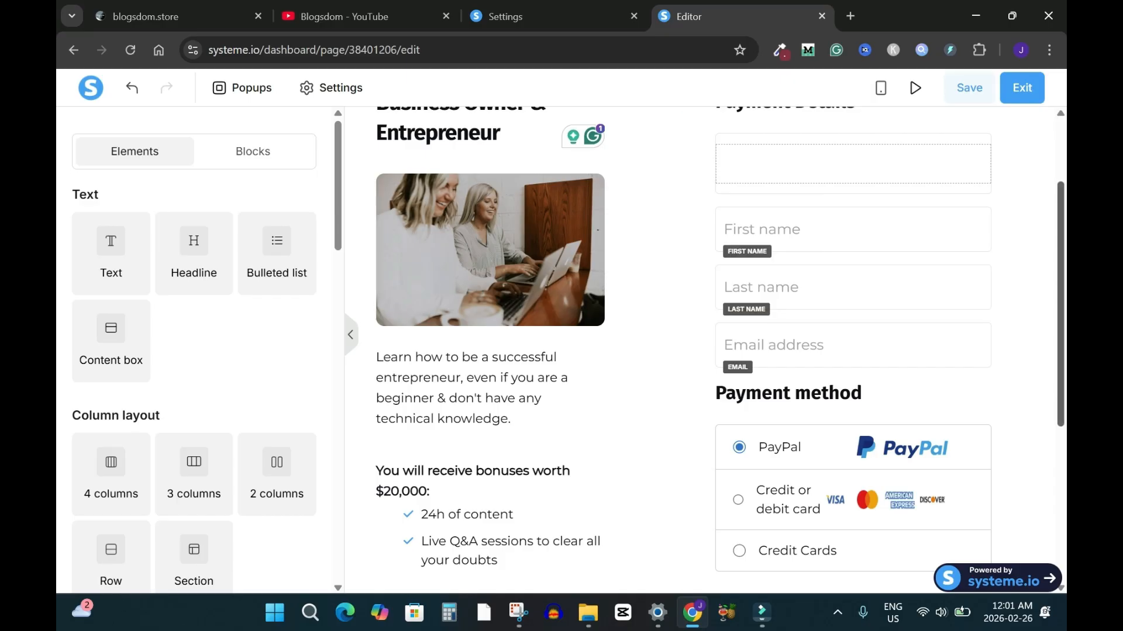
scroll(702, 351, down, 2)
scroll(702, 351, up, 1)
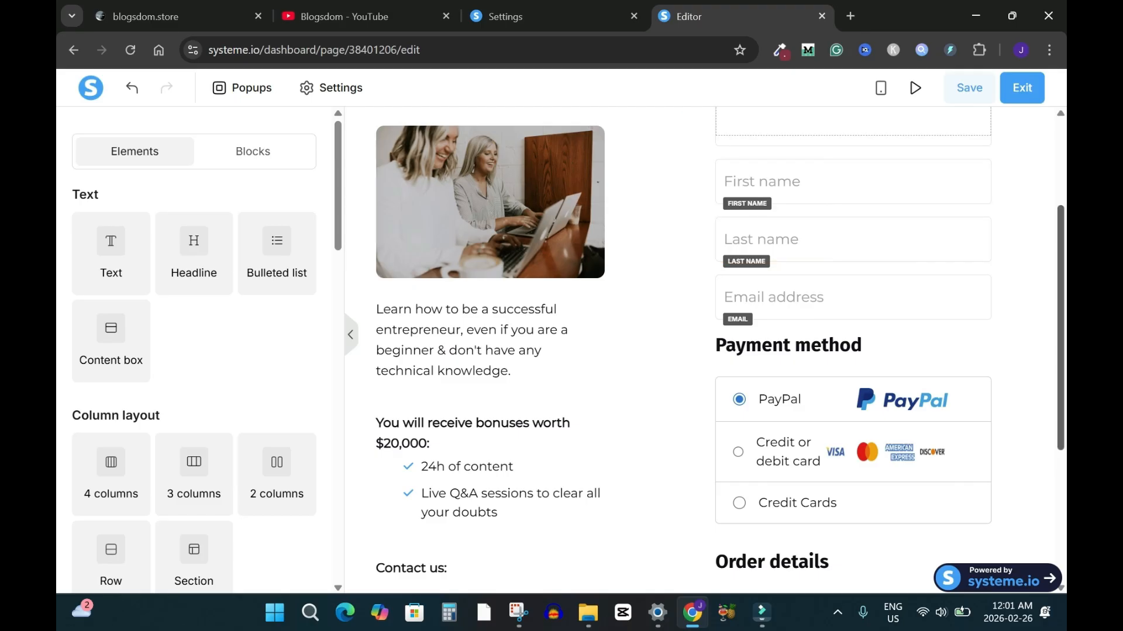
scroll(702, 351, down, 5)
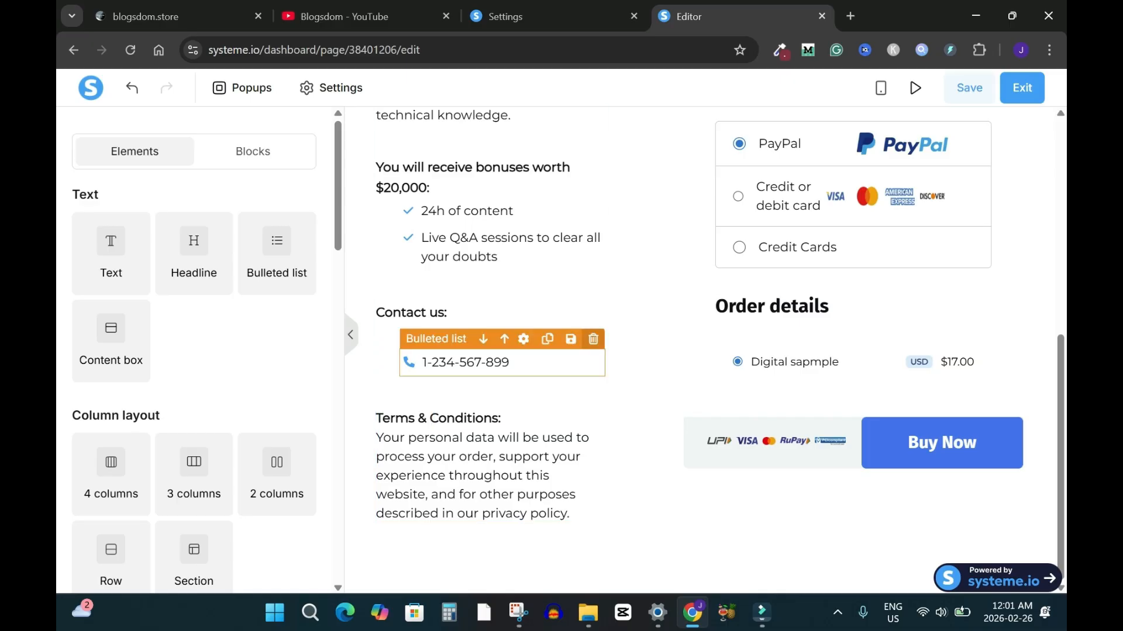
Delete the phone number list and the 'Contact us:' text from the page
click(593, 339)
click(632, 149)
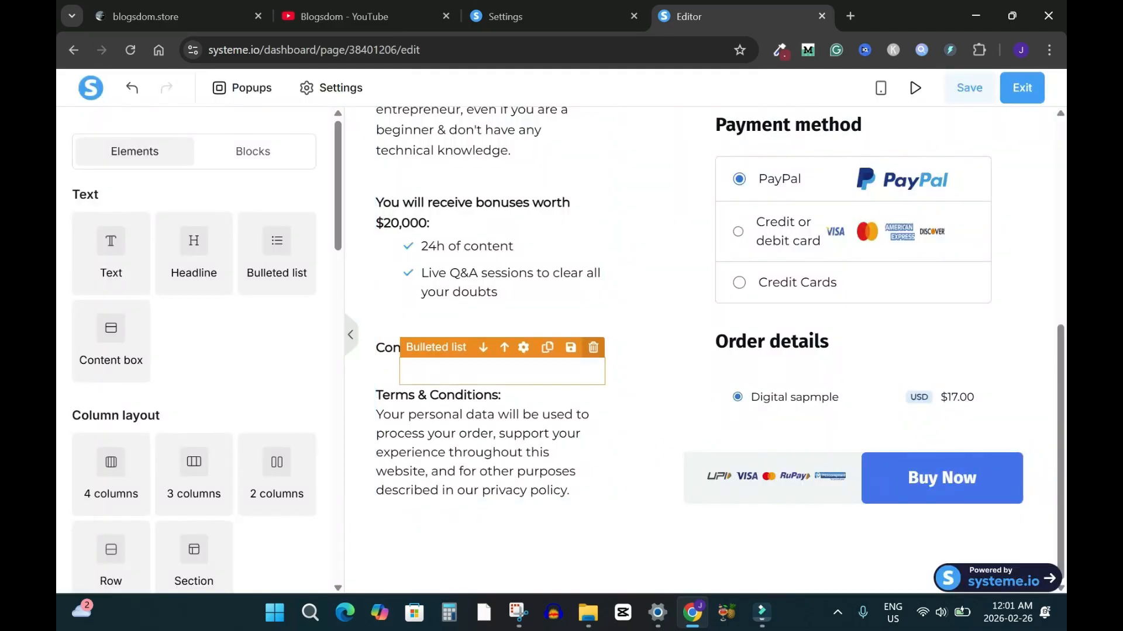
click(592, 347)
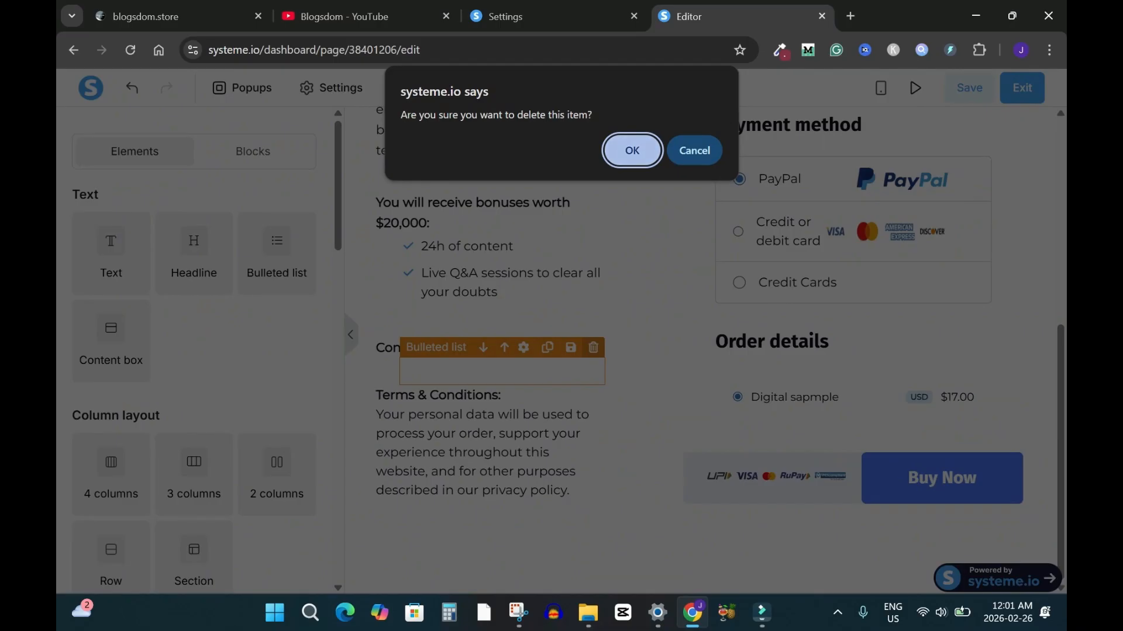
key(Return)
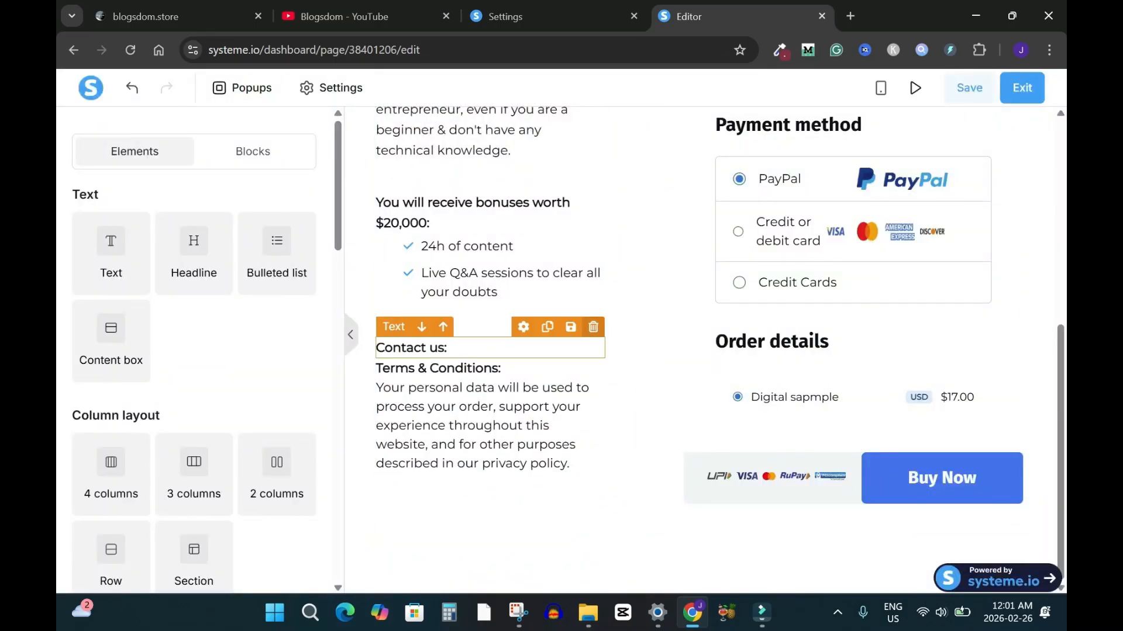
click(593, 327)
key(Return)
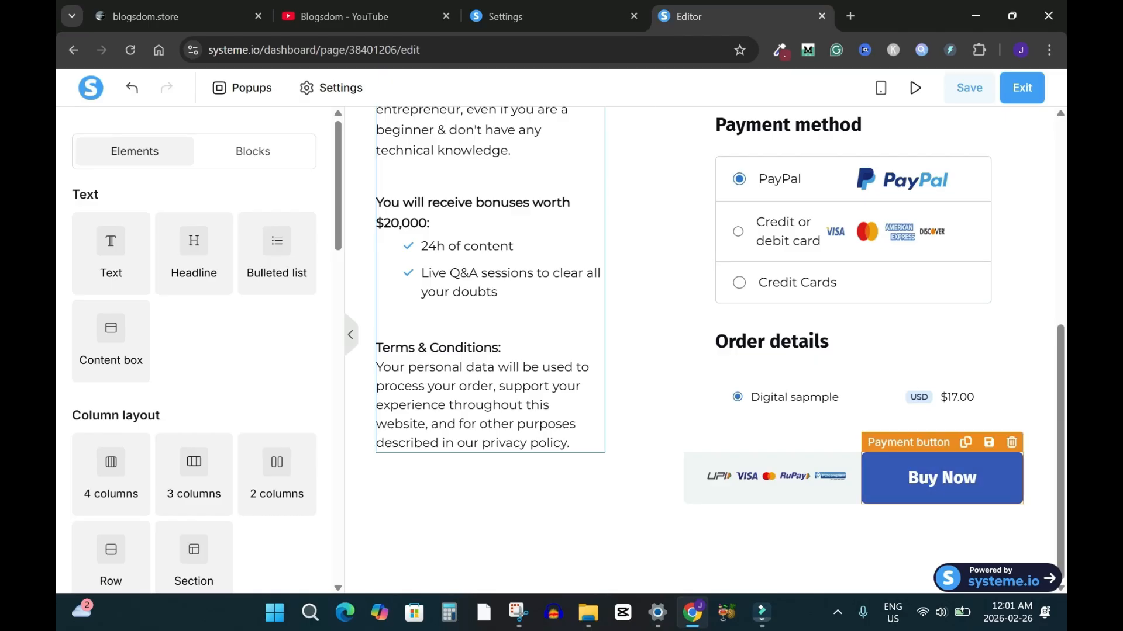
Check the Buy Now payment button's text in its settings, leaving it unchanged
click(941, 477)
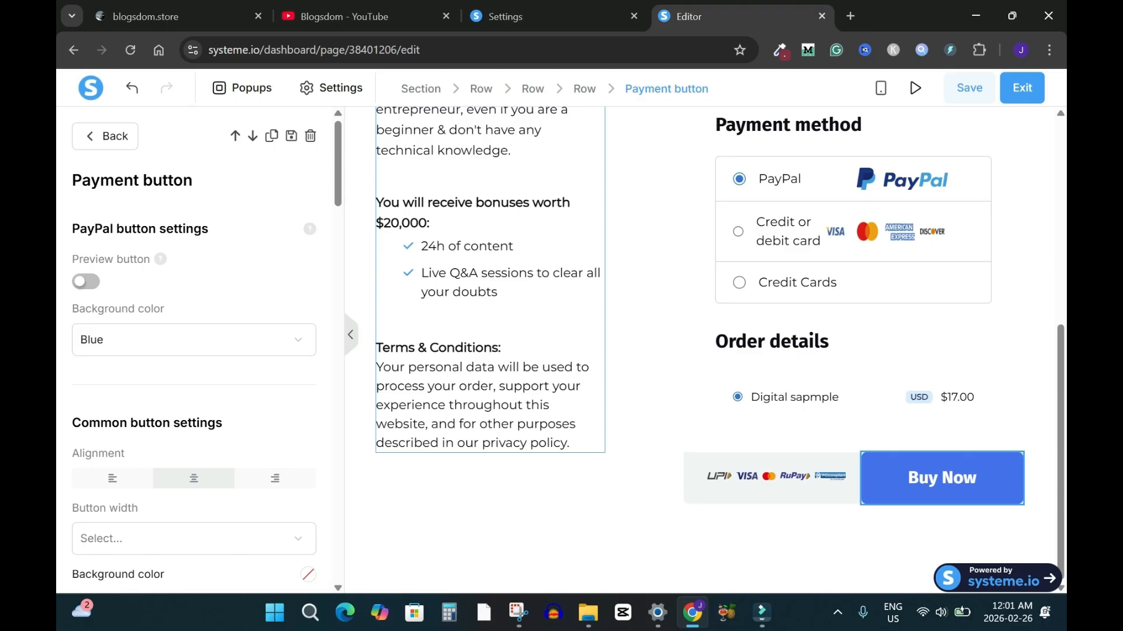
scroll(193, 351, down, 9)
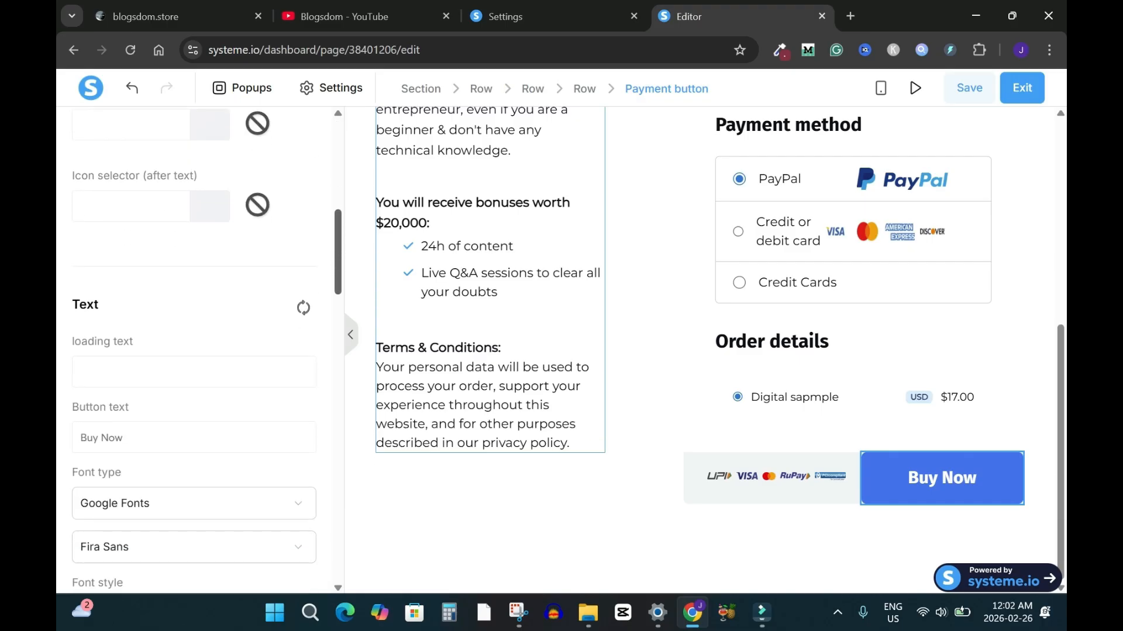
scroll(193, 351, down, 1)
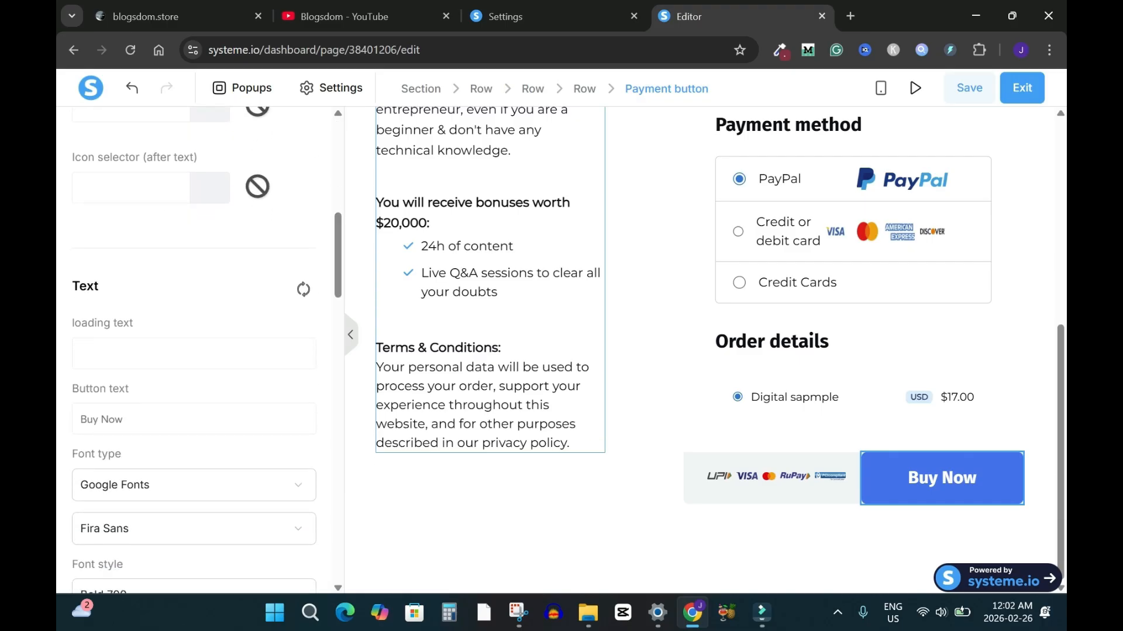
drag(80, 419, 123, 443)
click(123, 419)
key(Escape)
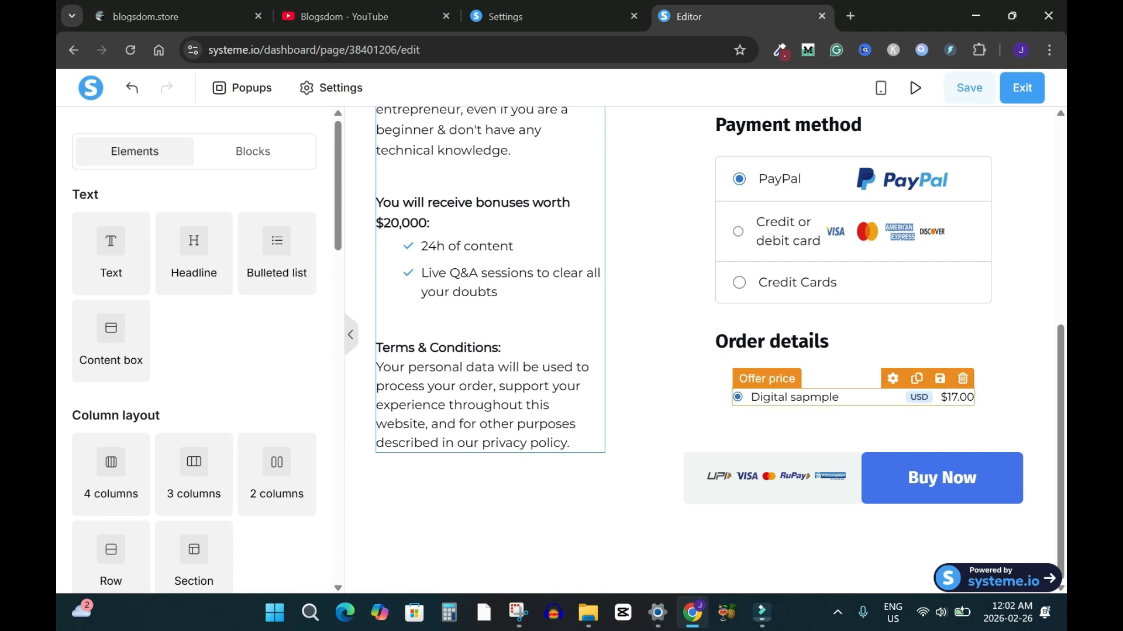
Delete the empty row above the order form's name fields
scroll(491, 351, up, 7)
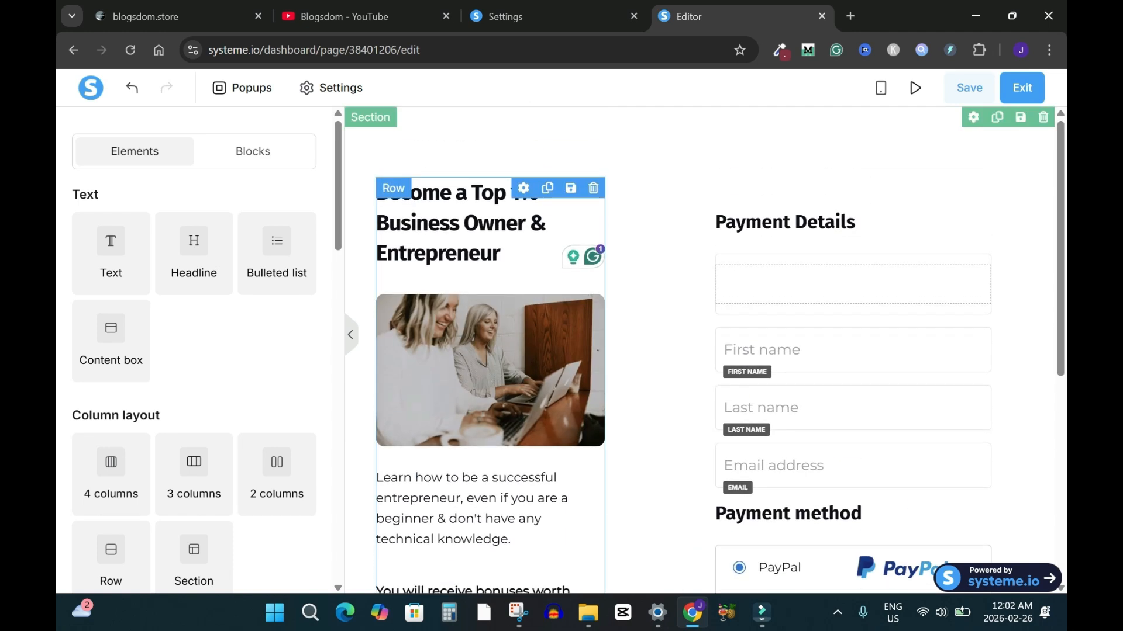
click(980, 243)
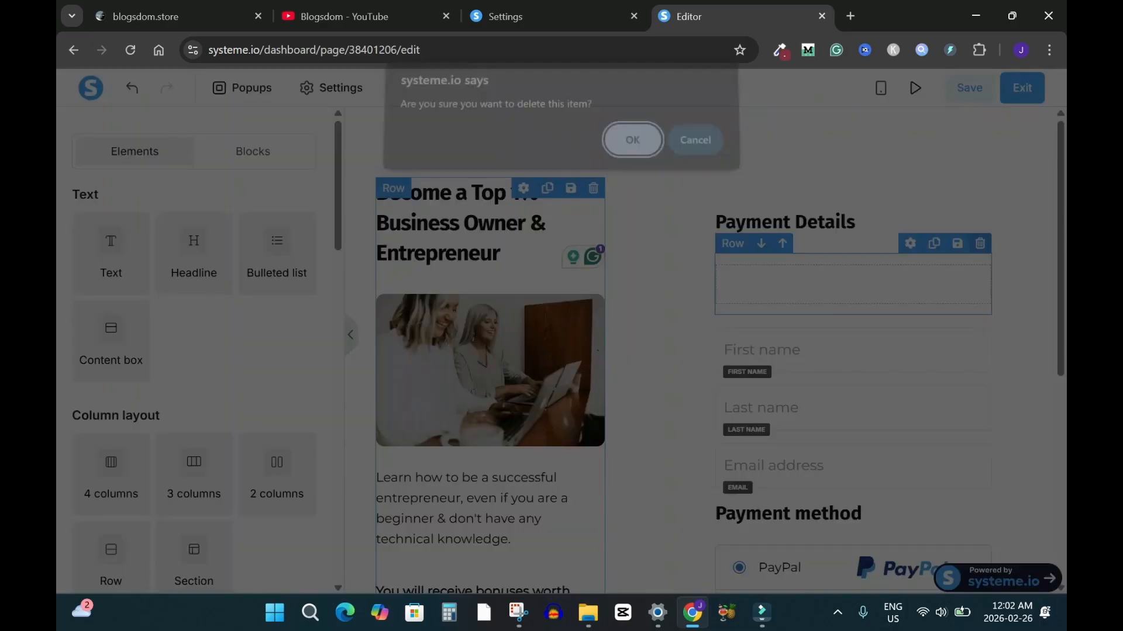
key(Return)
scroll(702, 351, down, 3)
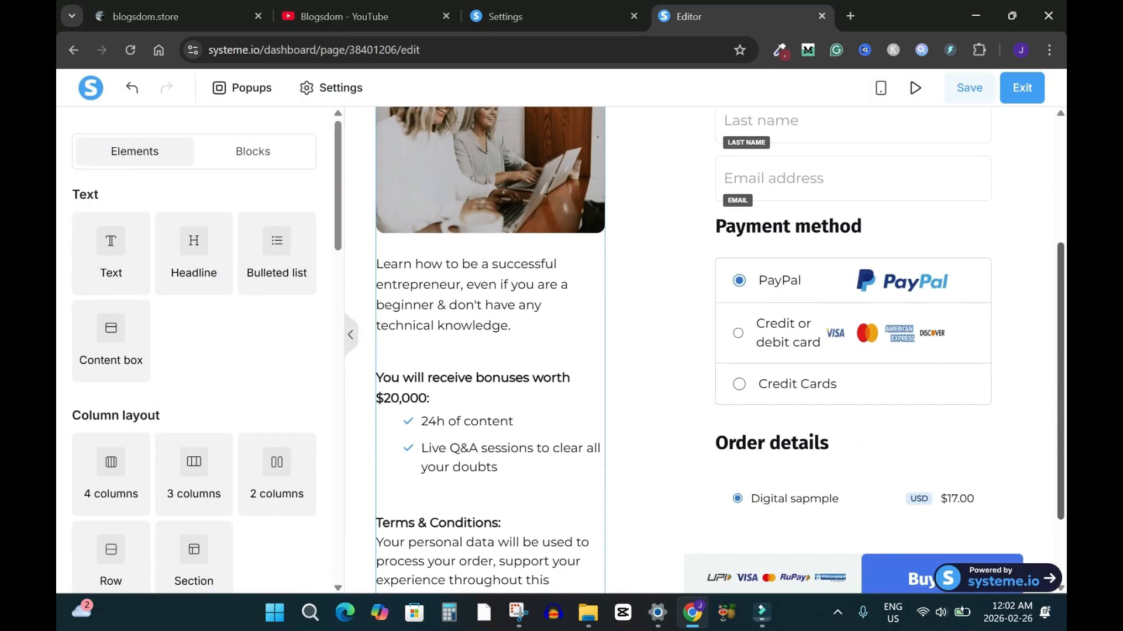
scroll(701, 350, up, 1)
Review the wider page, save the order form, and exit to the Order Form step
click(350, 335)
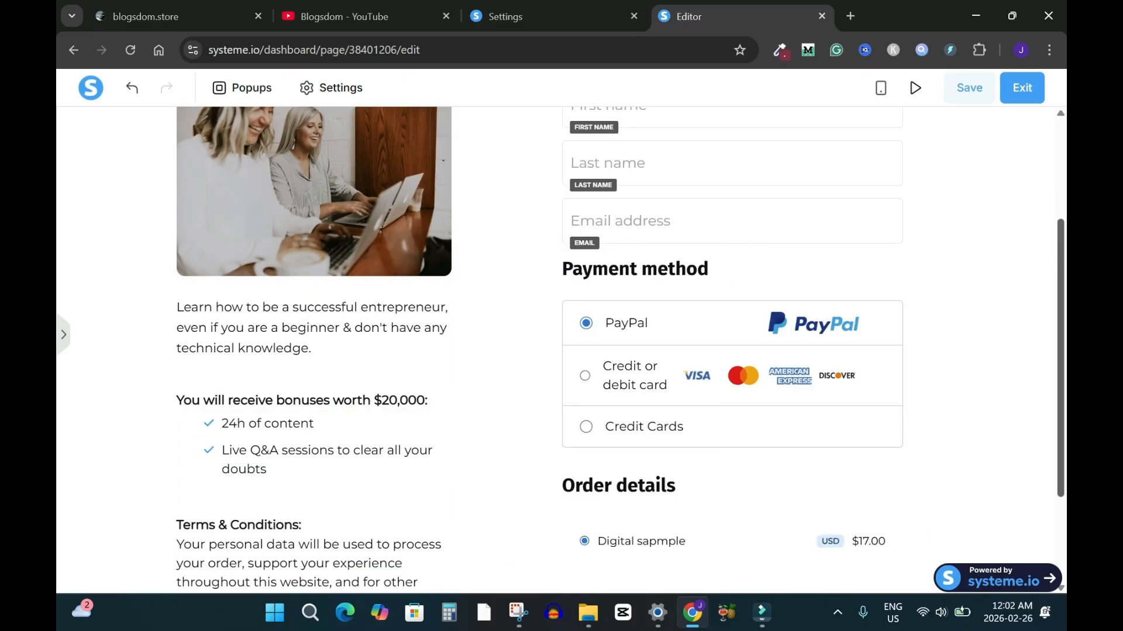
scroll(561, 350, down, 3)
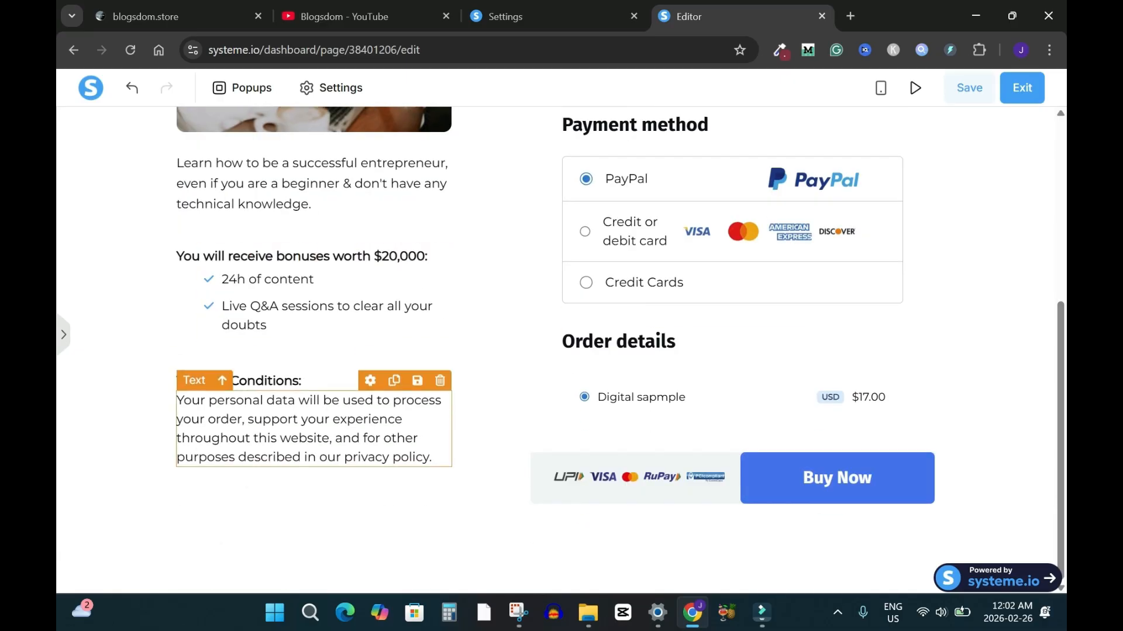
scroll(562, 350, up, 5)
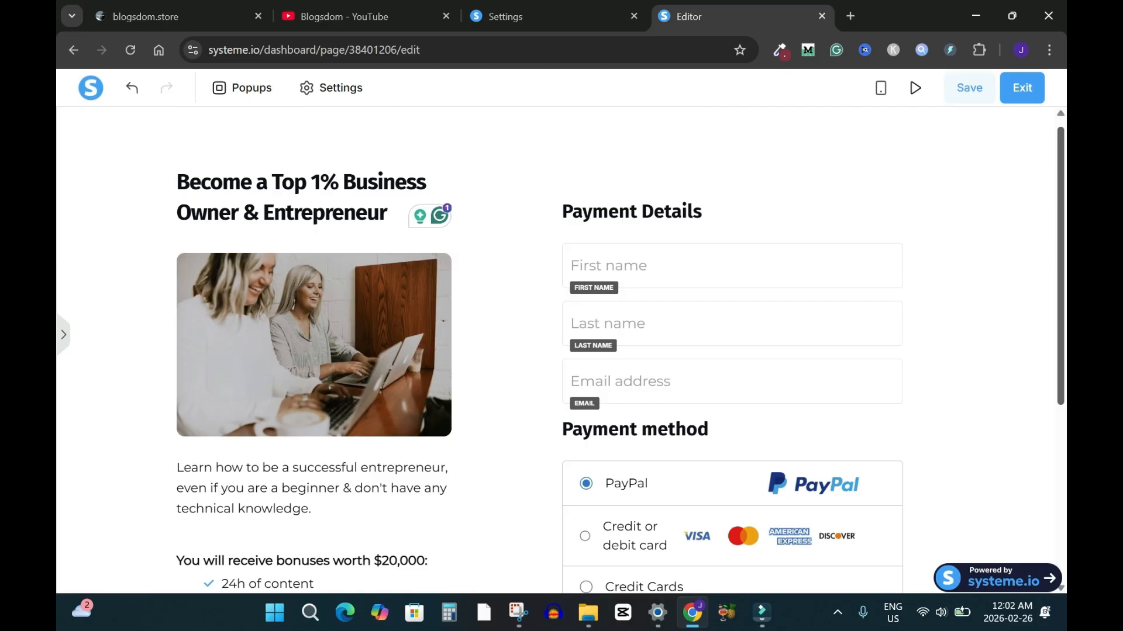
scroll(562, 351, down, 3)
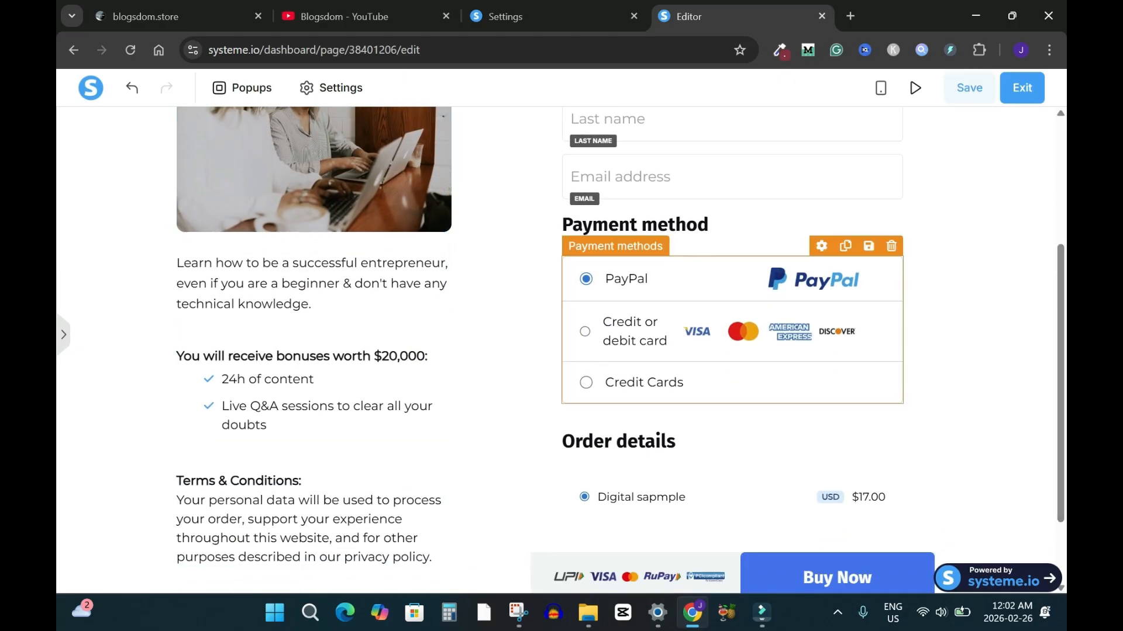
scroll(561, 350, up, 4)
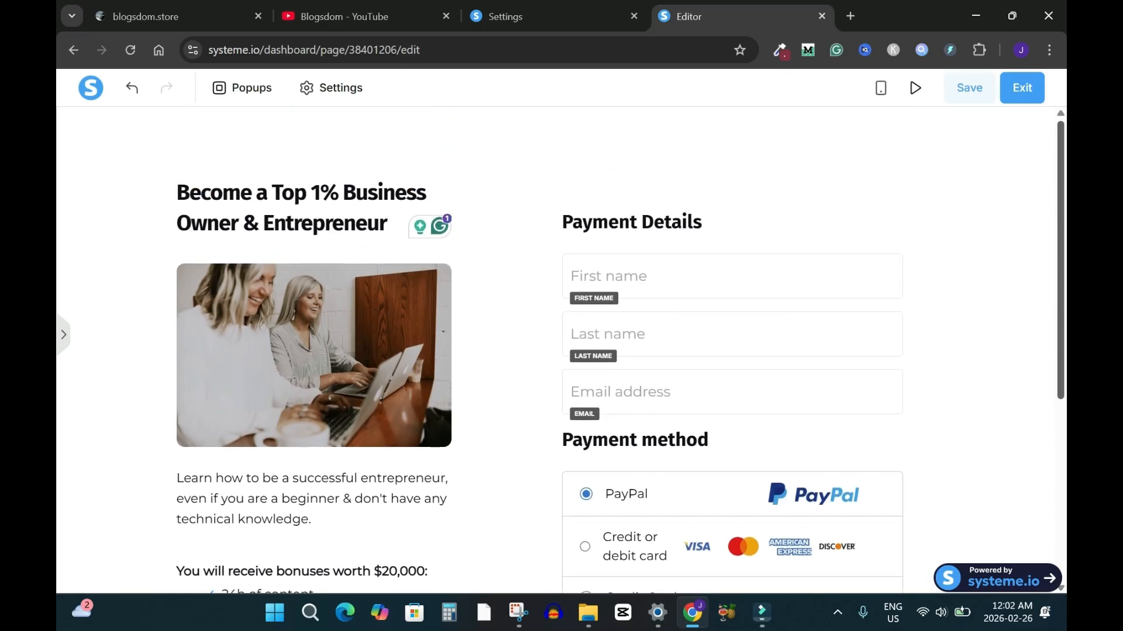
click(969, 89)
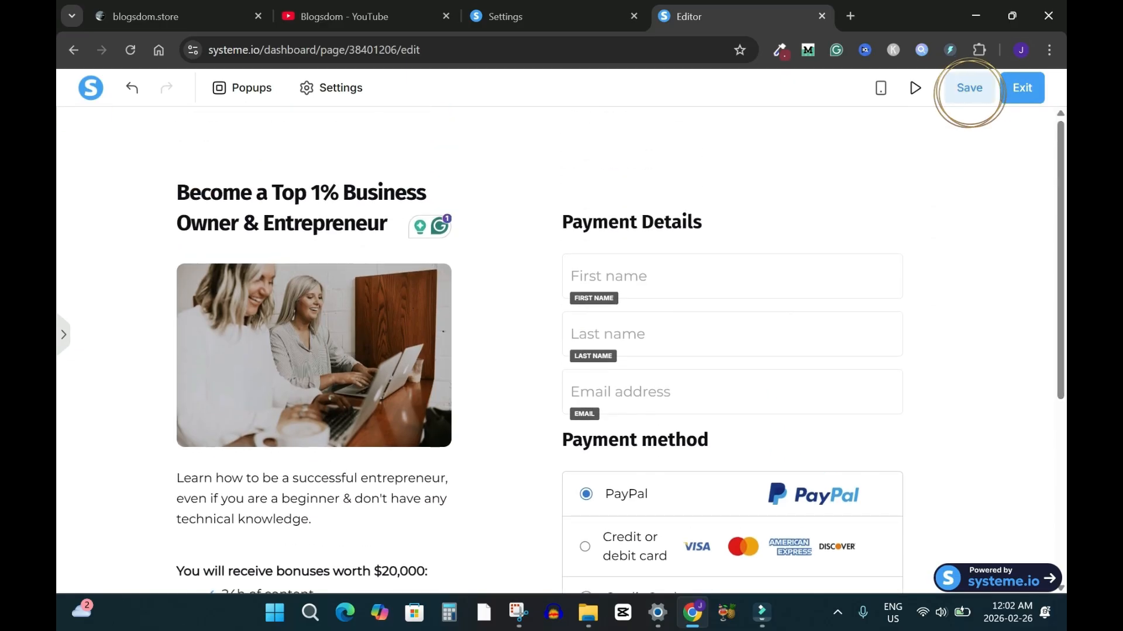
click(1019, 88)
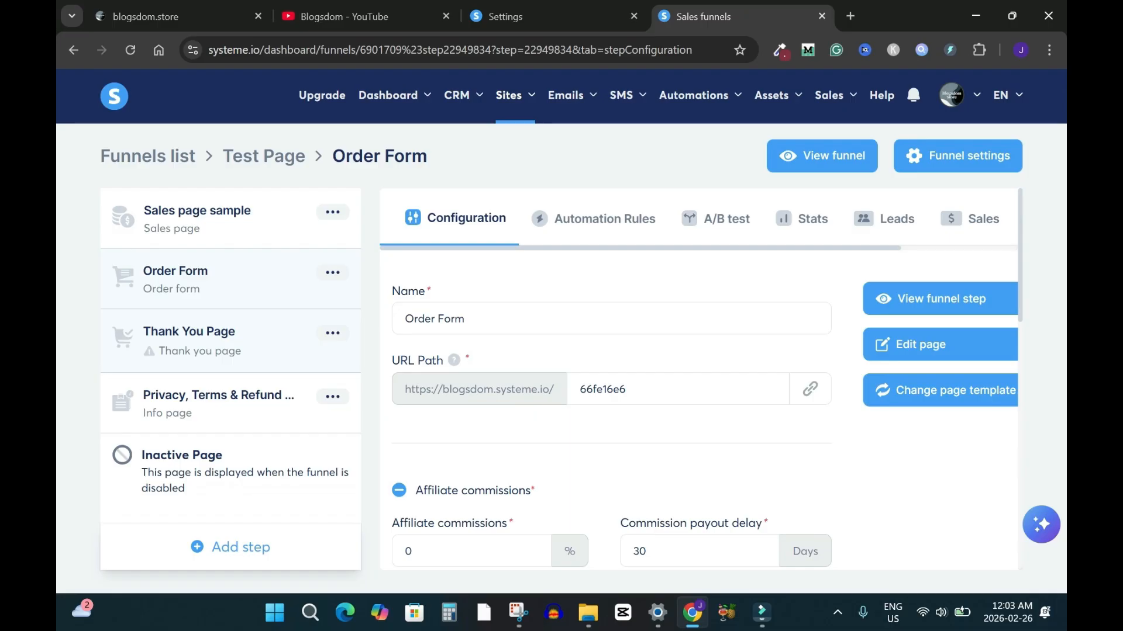
Apply the 'Thank you for registering' template to the Thank You Page step and open it for editing
click(189, 332)
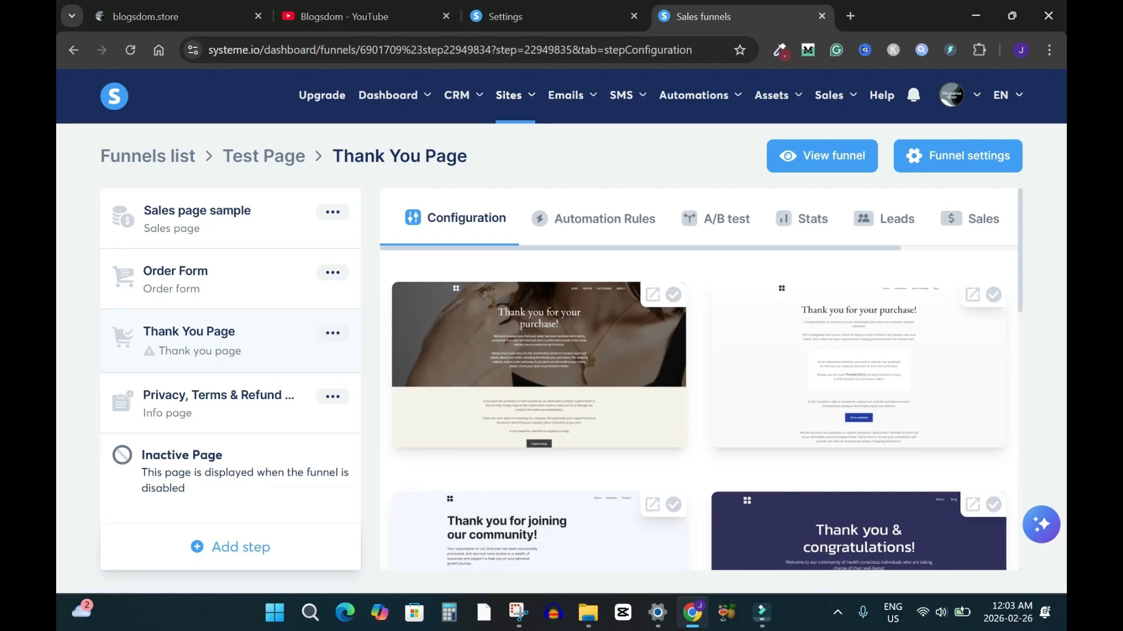
scroll(701, 379, down, 10)
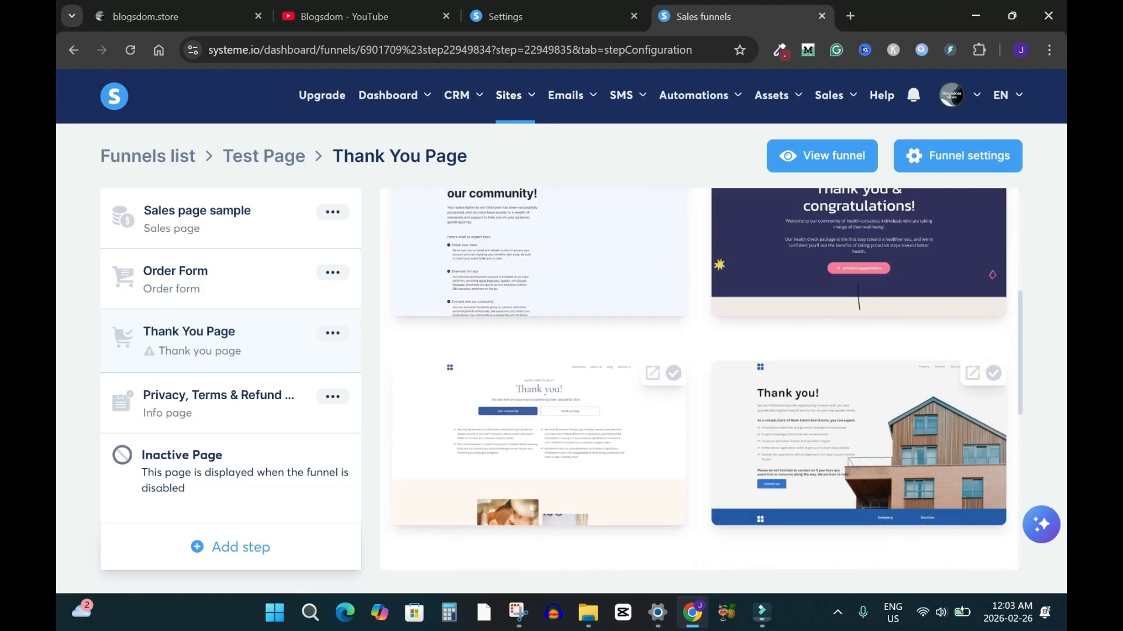
click(845, 541)
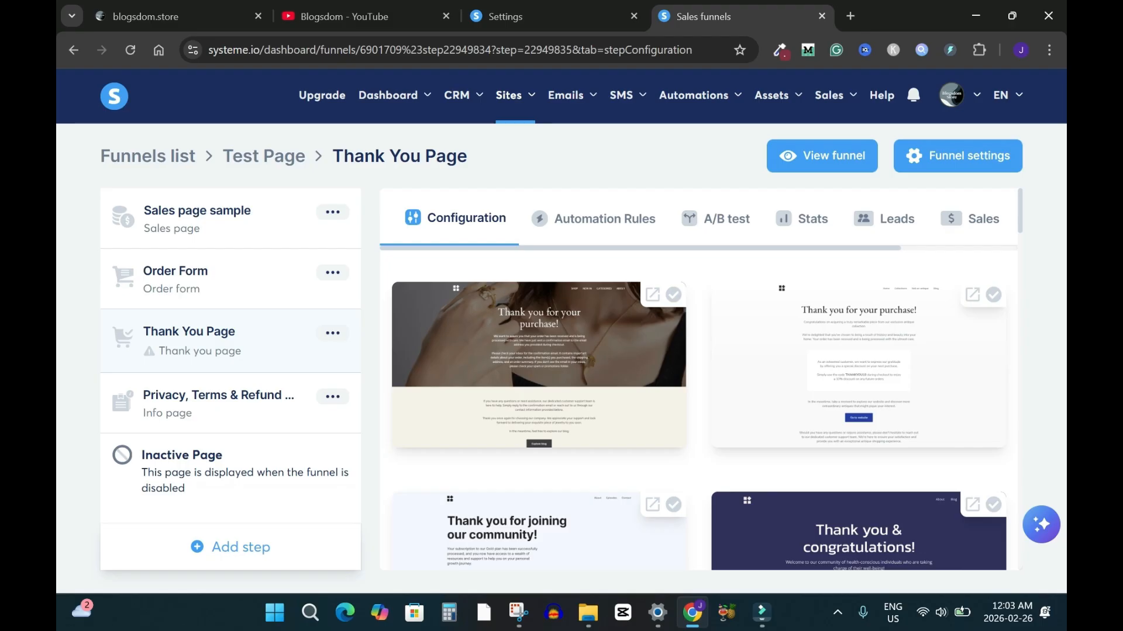
scroll(698, 379, down, 10)
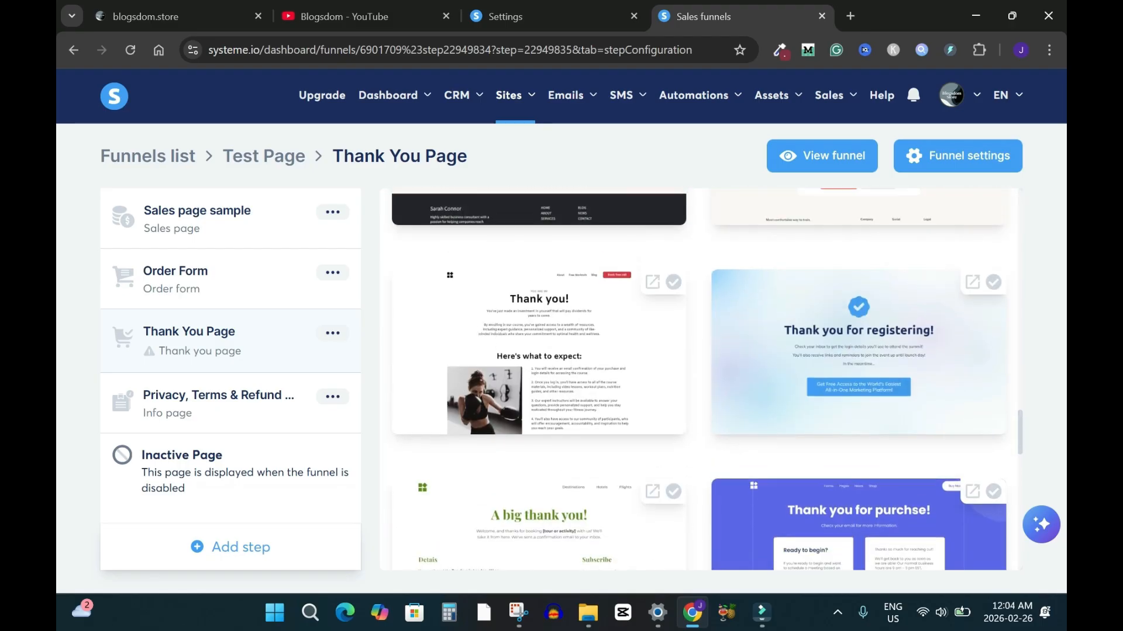
scroll(701, 378, up, 1)
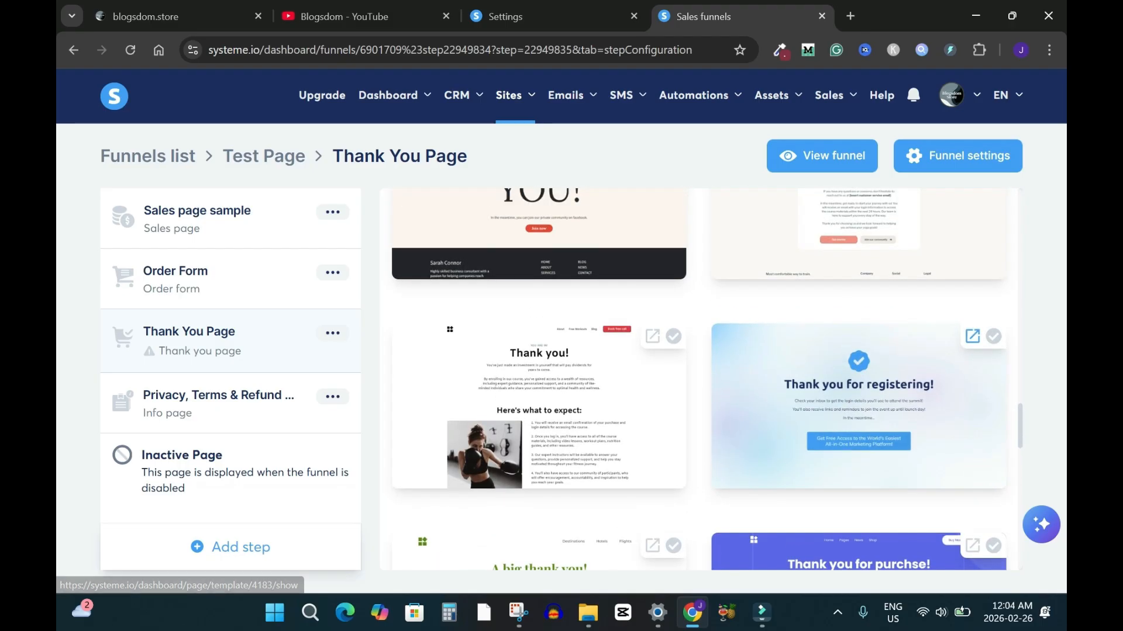
click(993, 337)
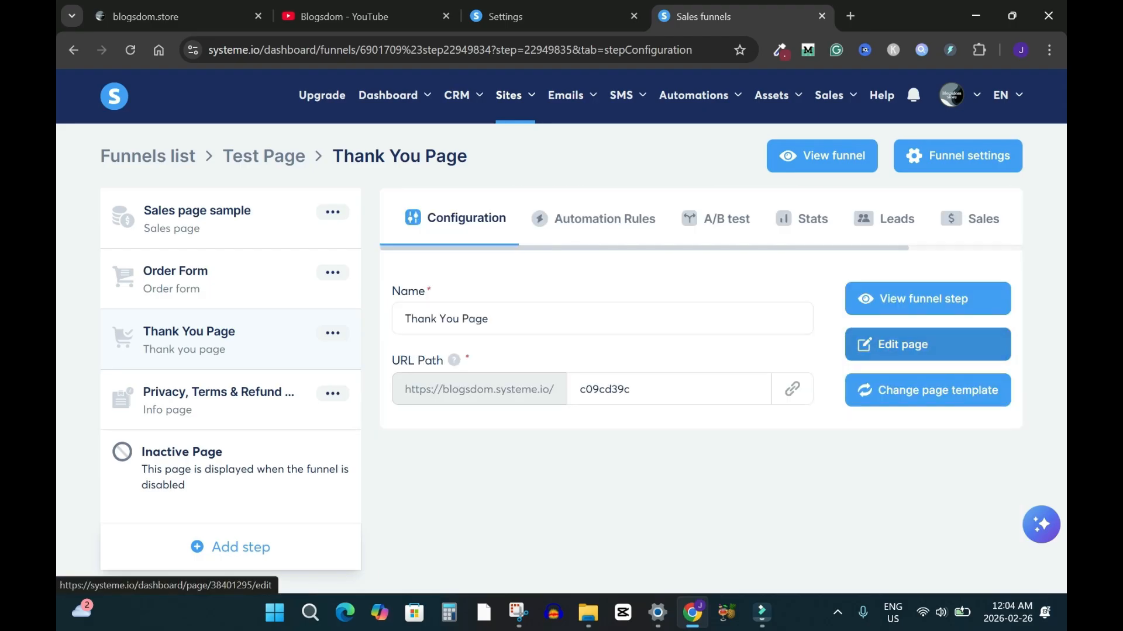
click(928, 344)
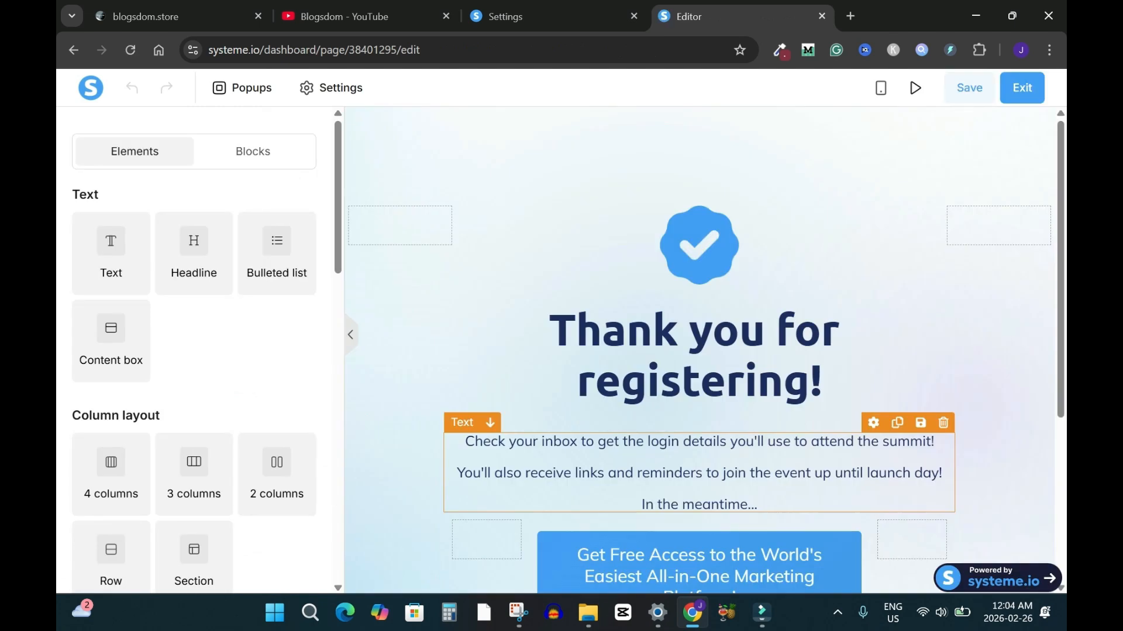
Change the headline to read 'Thank you for your purchase!'
click(823, 382)
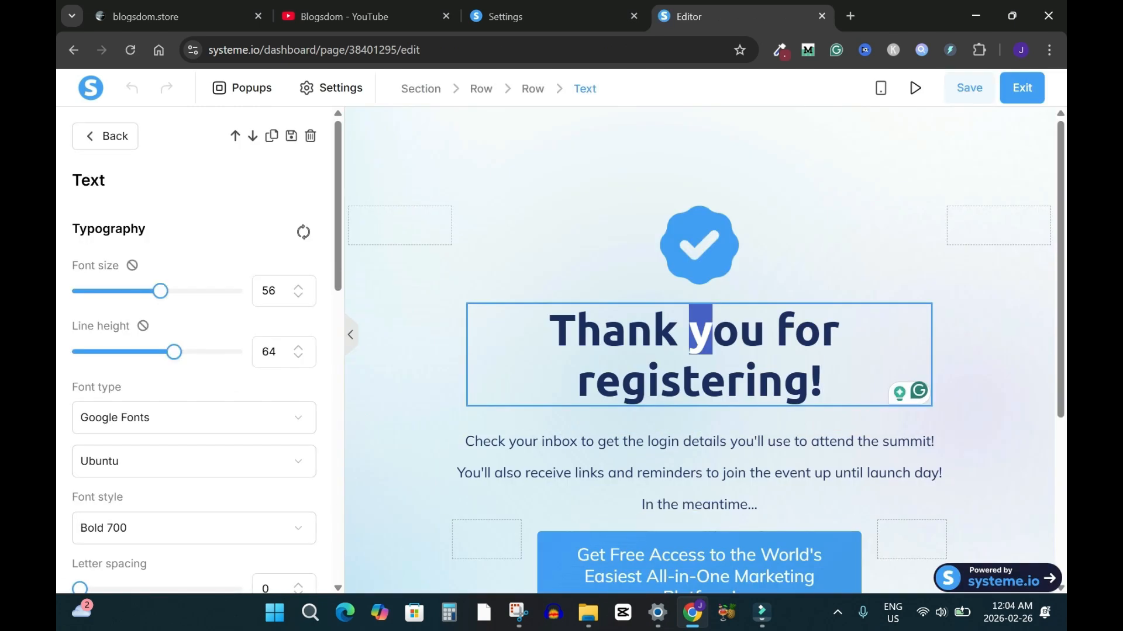
shift+click(692, 331)
text(you for your pu)
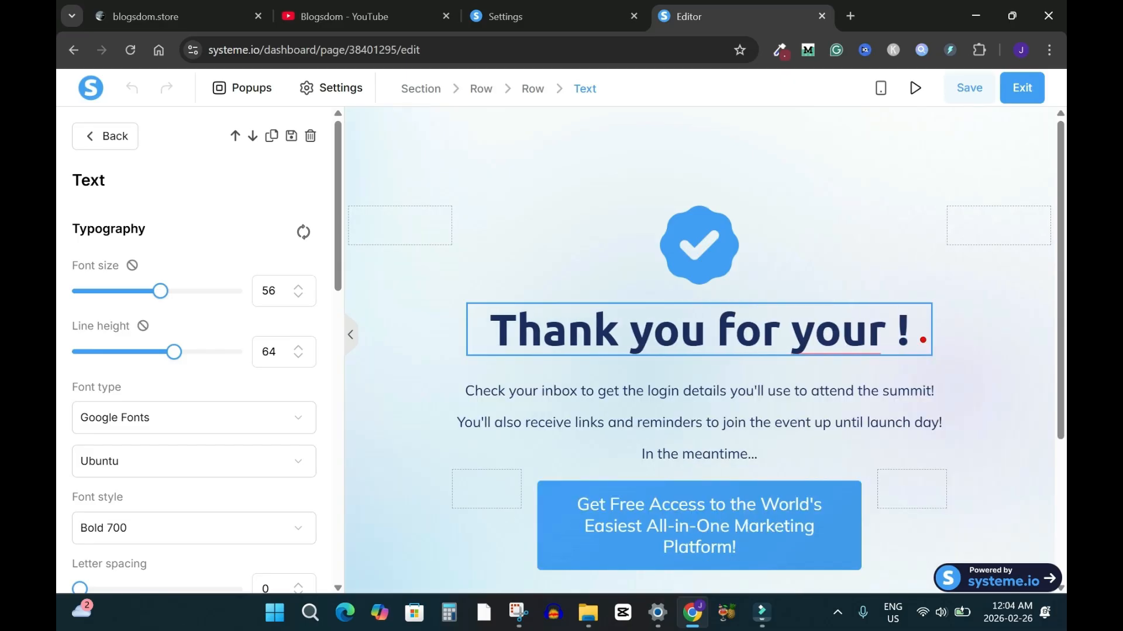
text(rchase)
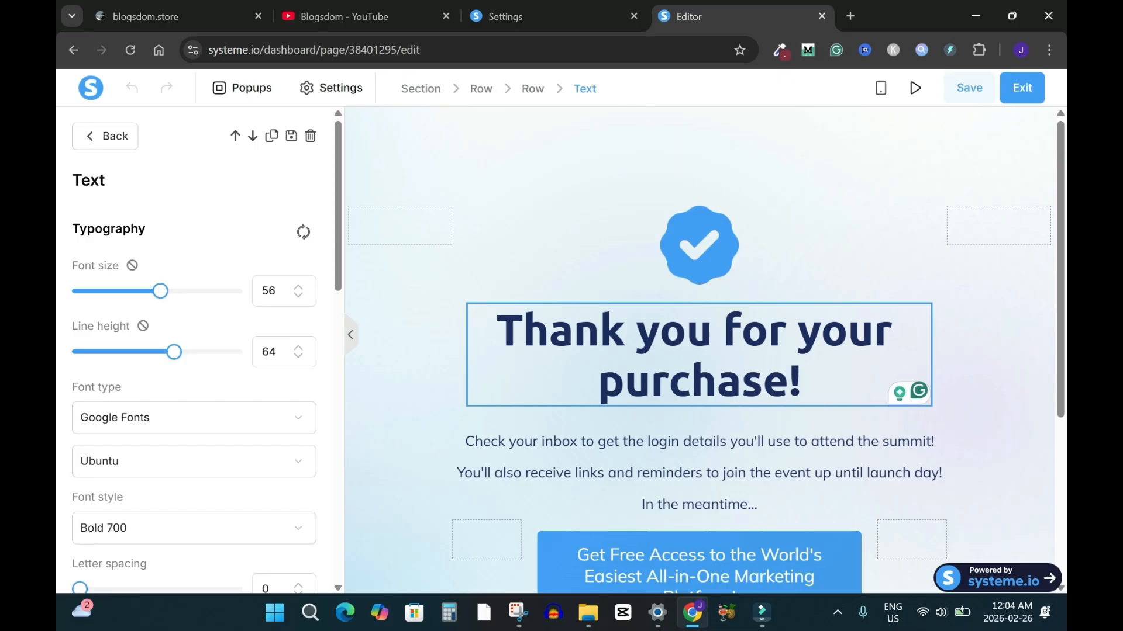
Select the body text lines, then select the call-to-action button for editing
drag(1060, 257, 1060, 344)
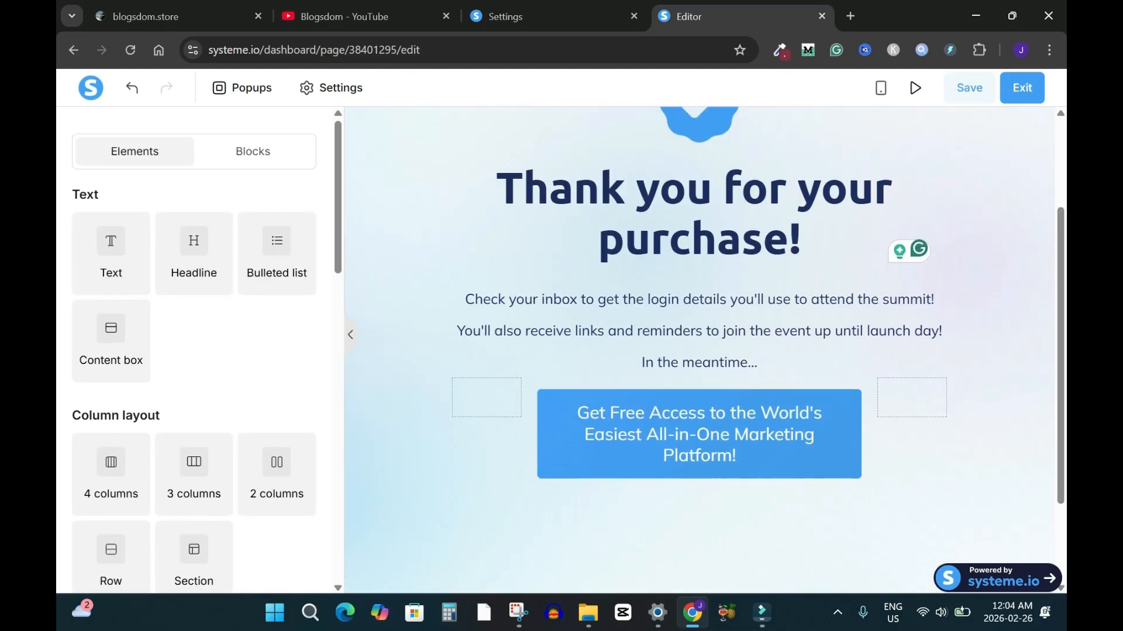
triple_click(672, 300)
triple_click(672, 330)
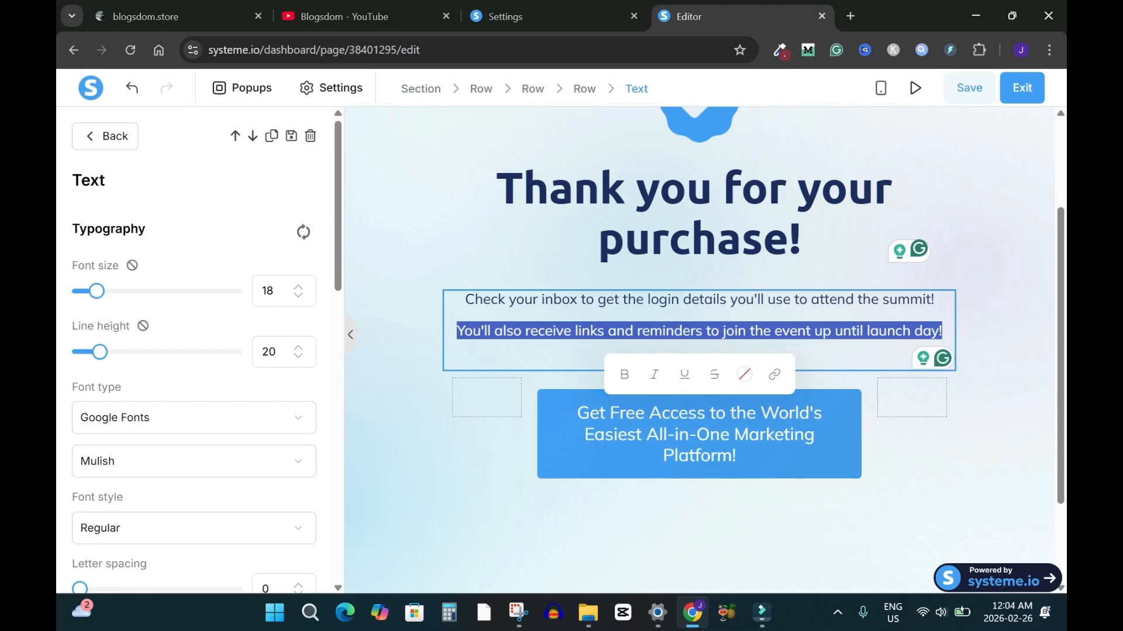
click(699, 435)
click(699, 434)
mouse_move(338, 166)
mouse_down()
mouse_move(338, 190)
mouse_move(338, 167)
mouse_up()
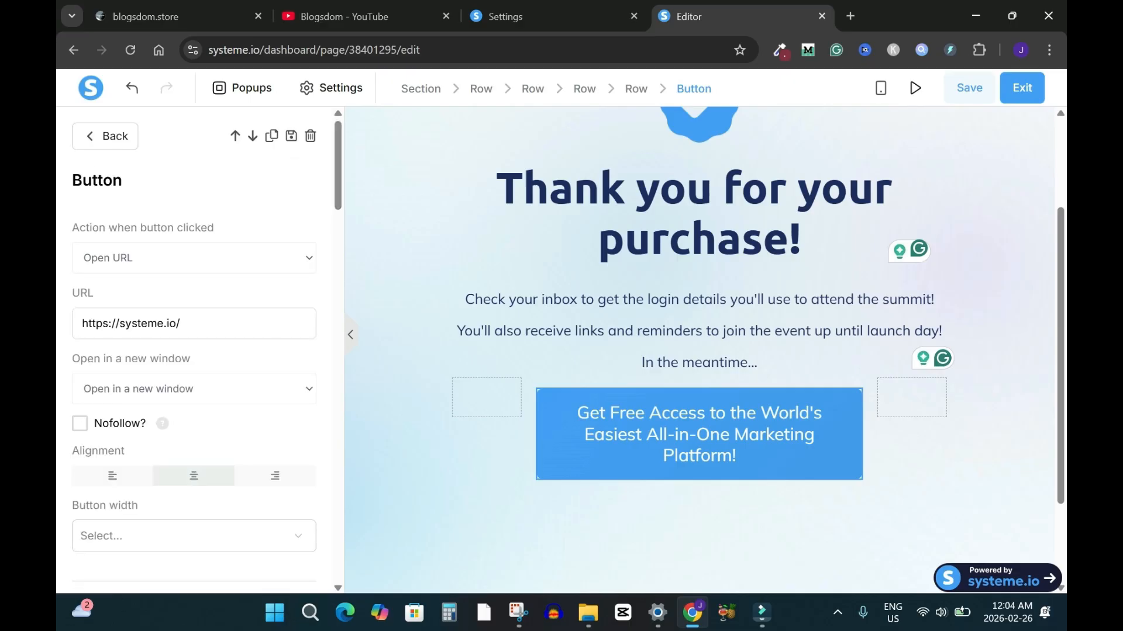
Make the button download the uploaded eBook cover image, then save the page and exit
click(194, 258)
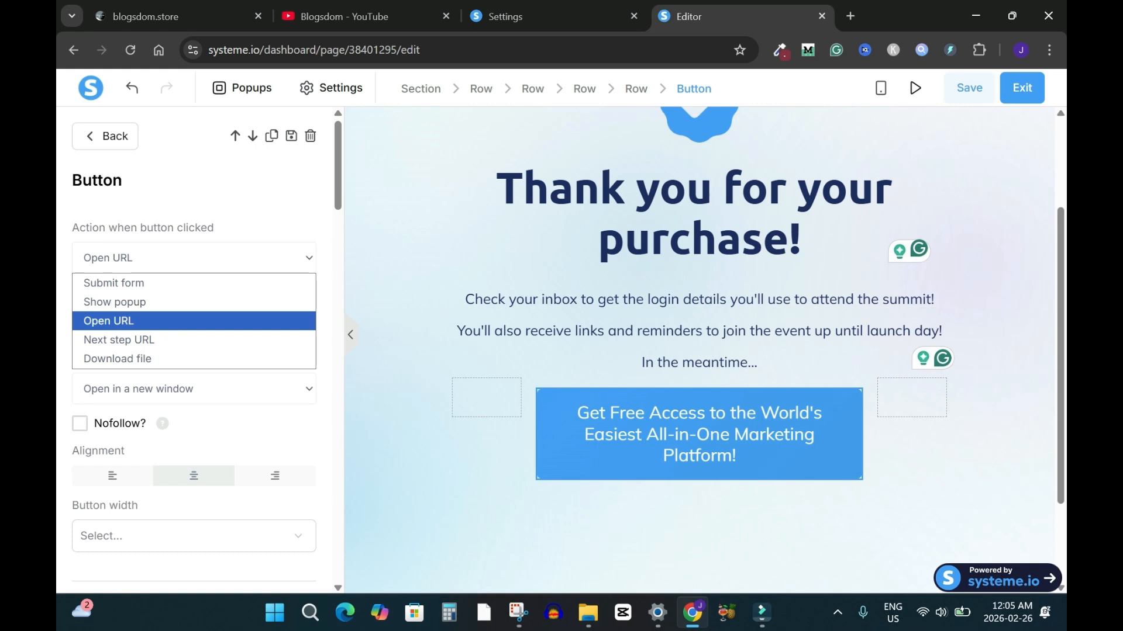
click(117, 359)
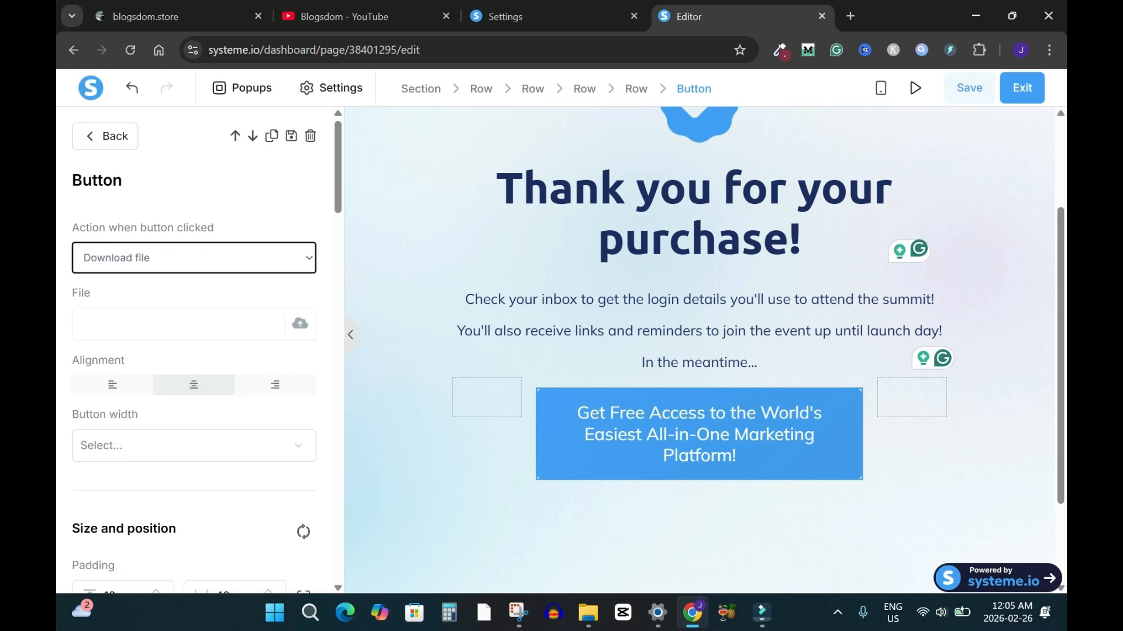
click(300, 323)
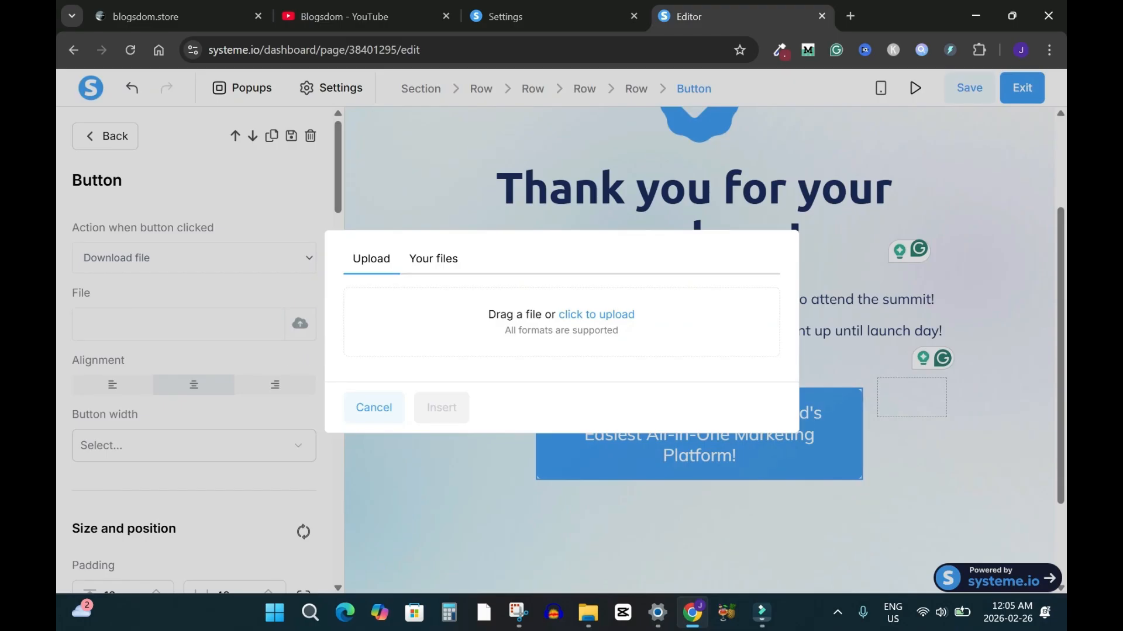
click(433, 258)
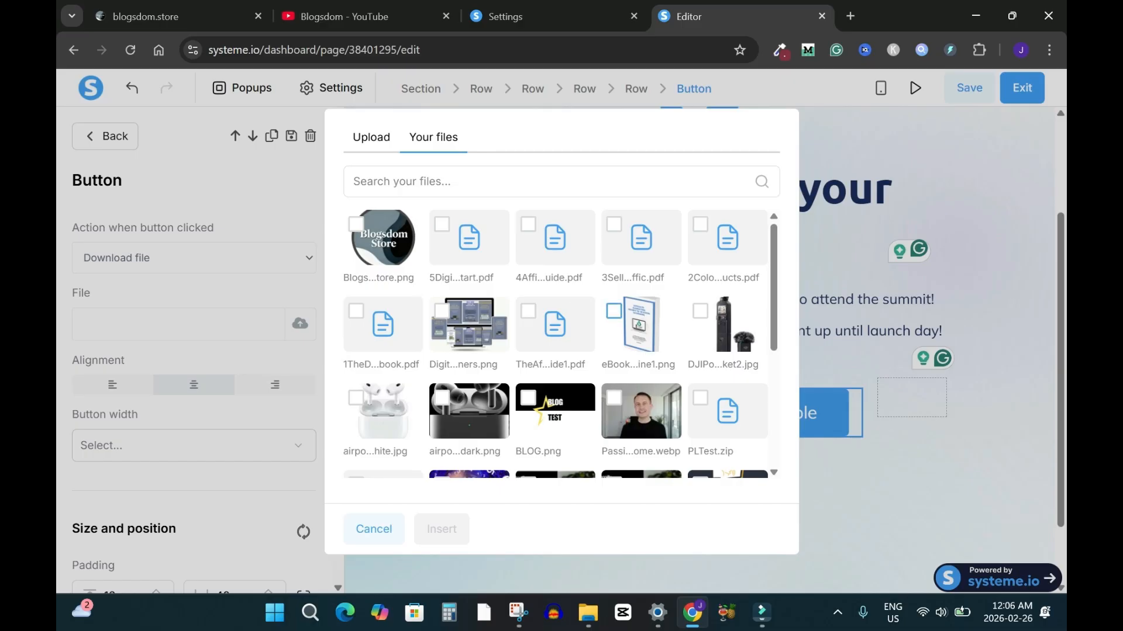
click(613, 311)
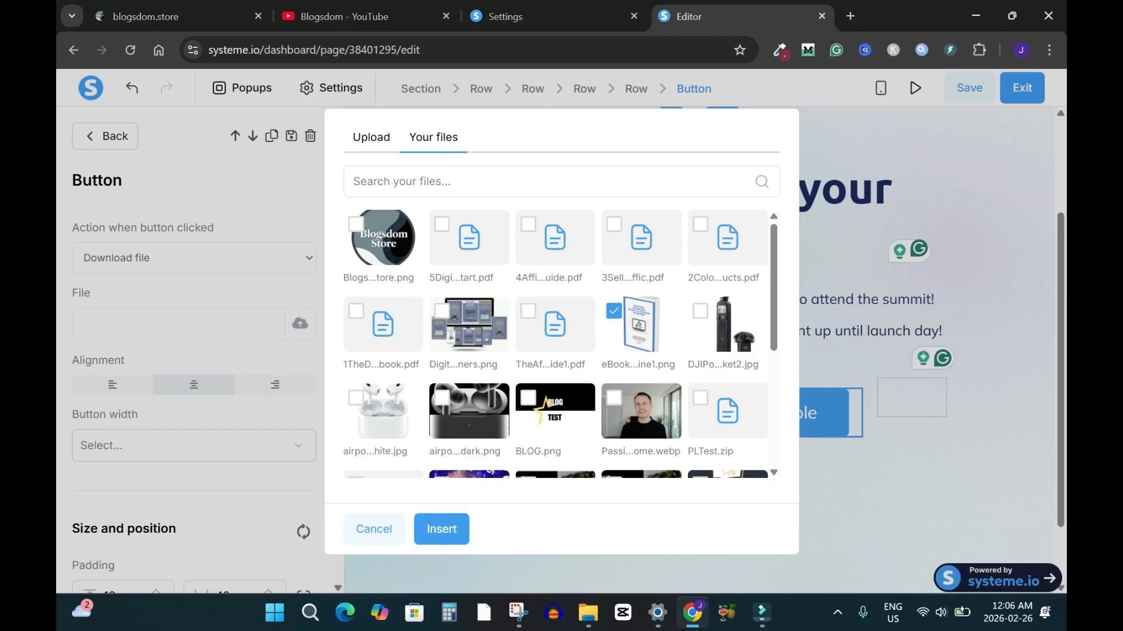
click(441, 529)
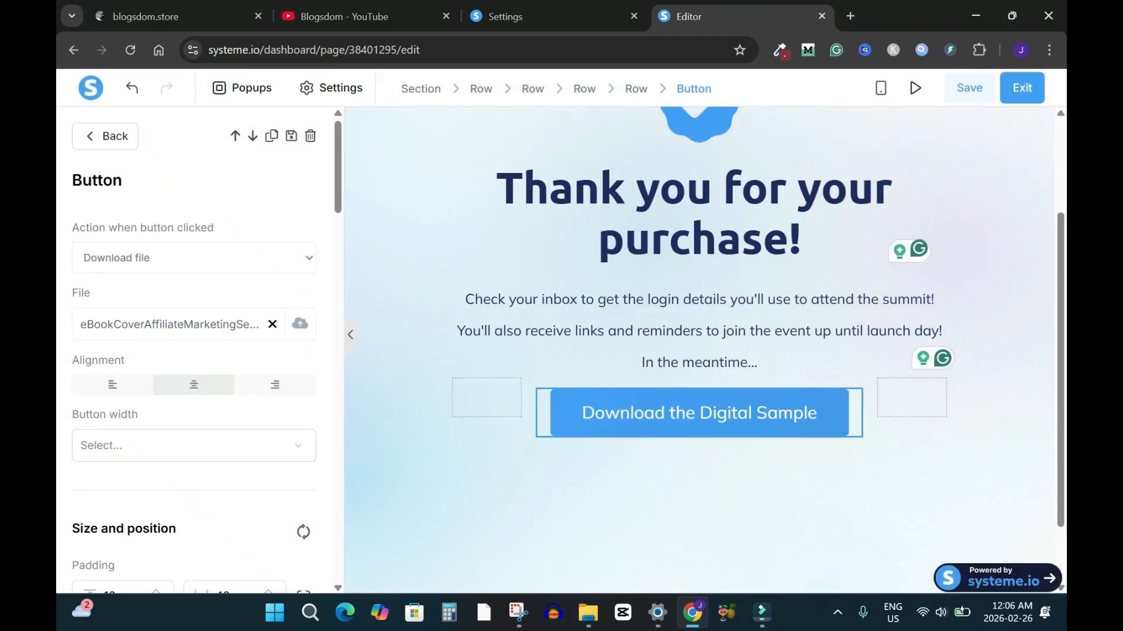
click(971, 88)
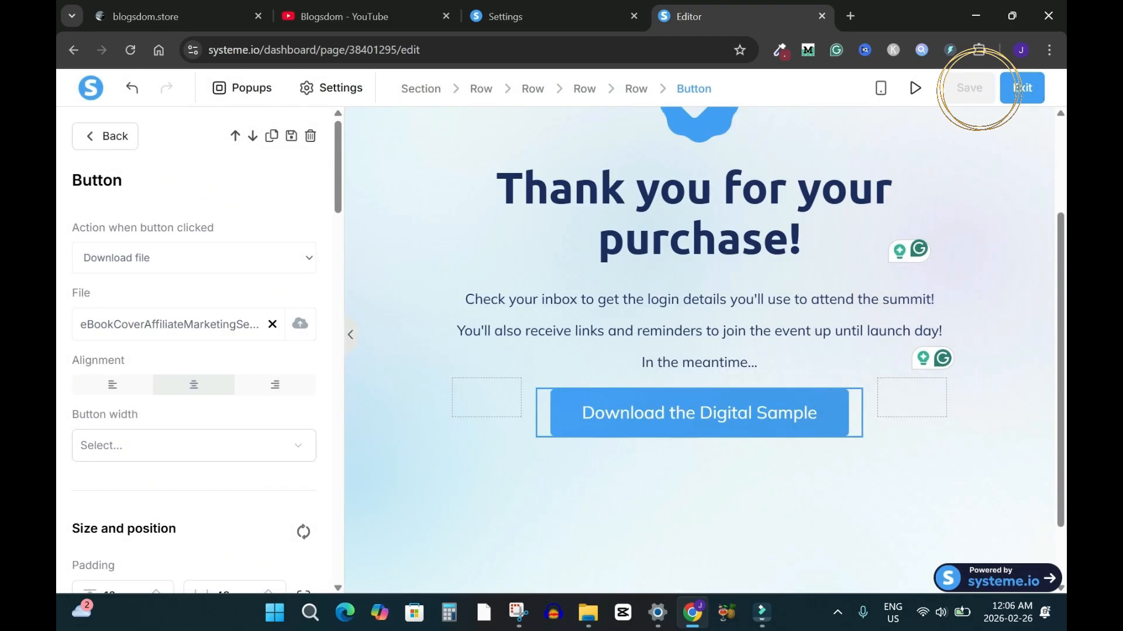
click(1022, 88)
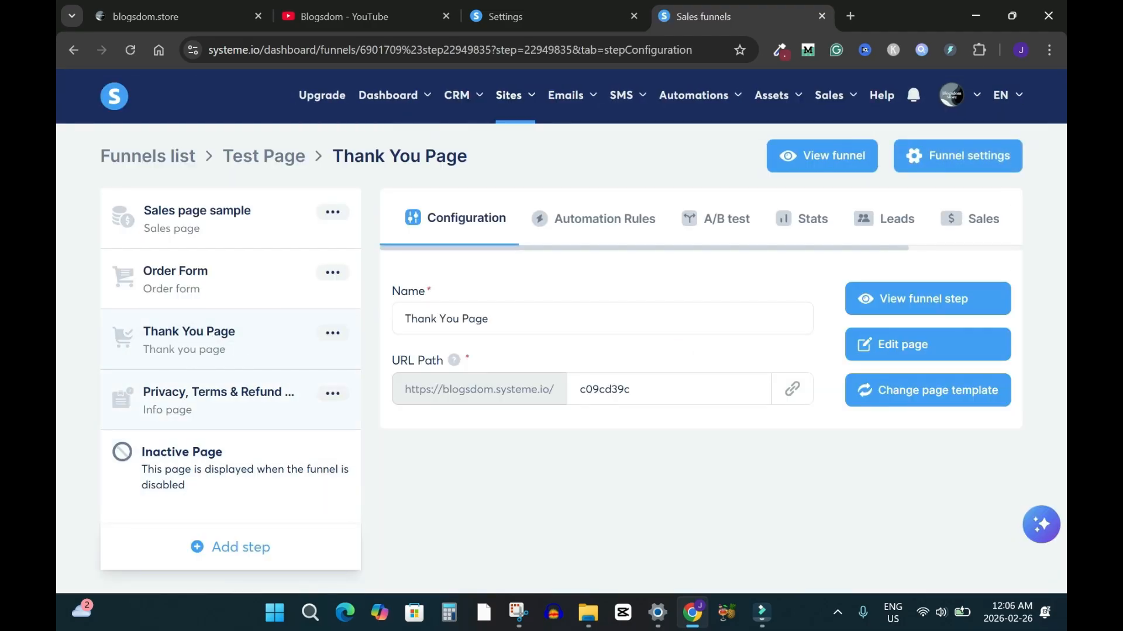
Copy the Privacy, Terms & Refund Policy page URL and open the Sales page sample editor
click(220, 399)
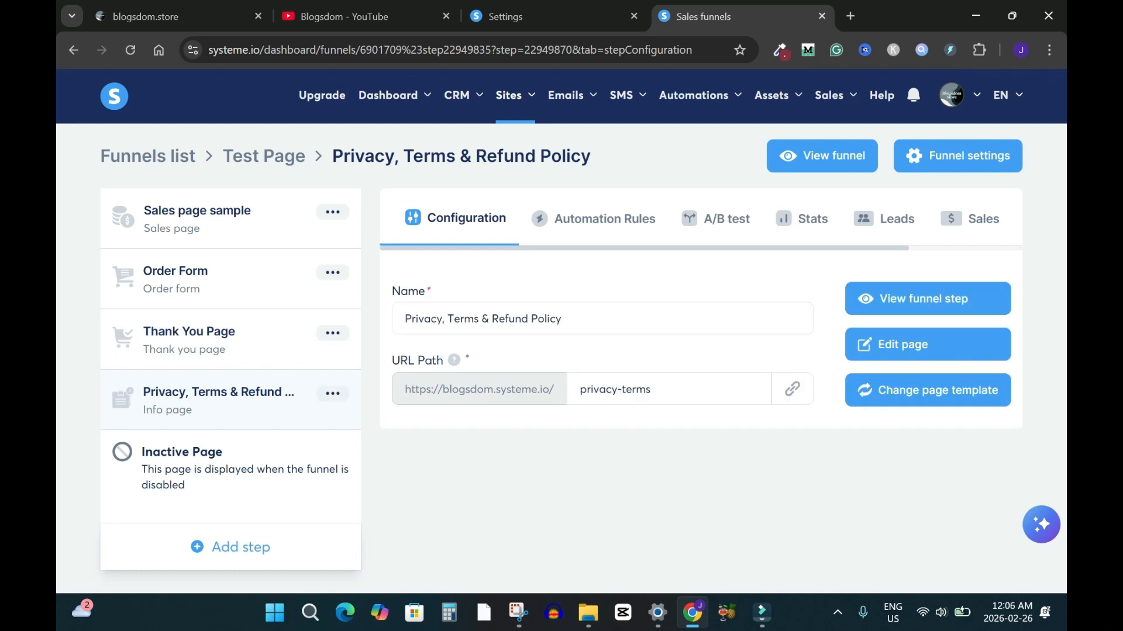
click(792, 389)
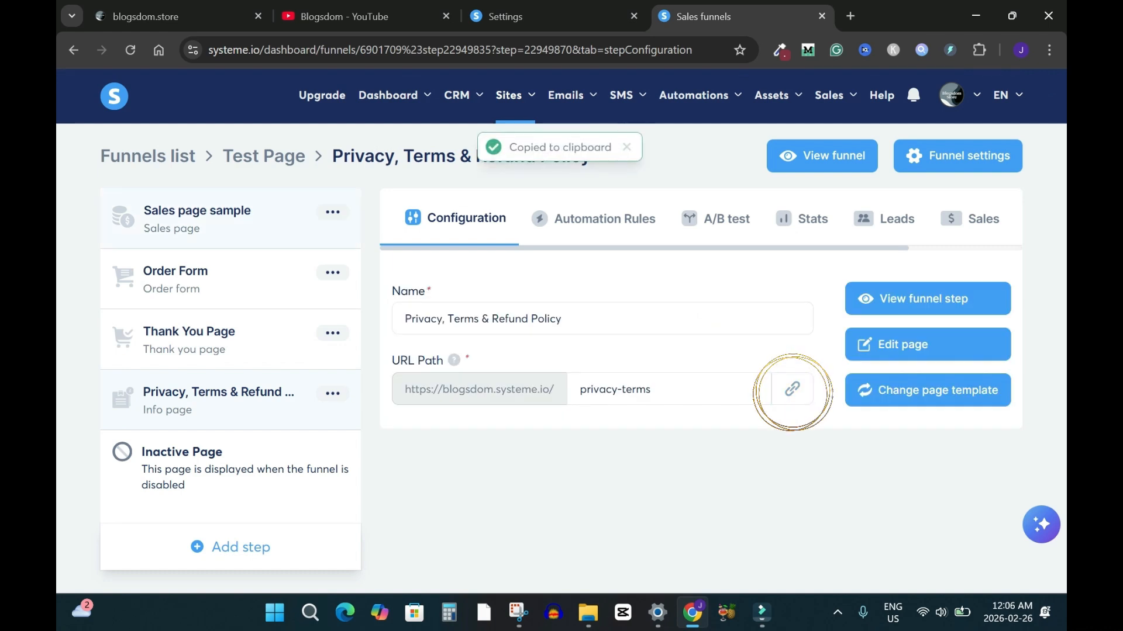
click(120, 217)
click(912, 341)
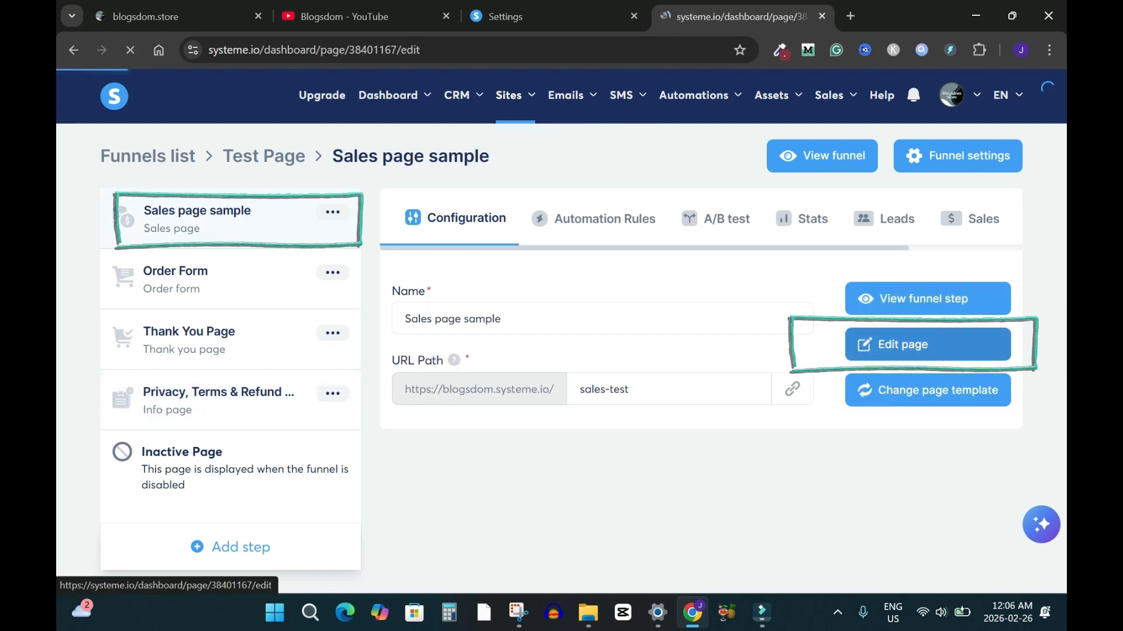
Delete the 'Built with systeme.io' credit and its leftover divider from the footer
scroll(699, 351, down, 10)
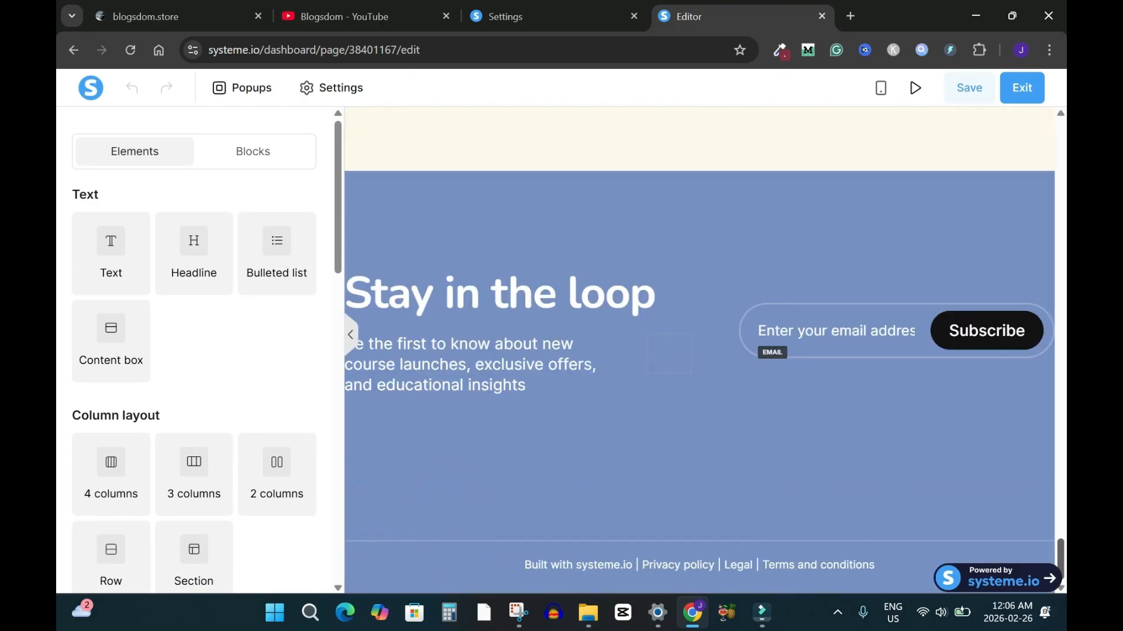
click(525, 565)
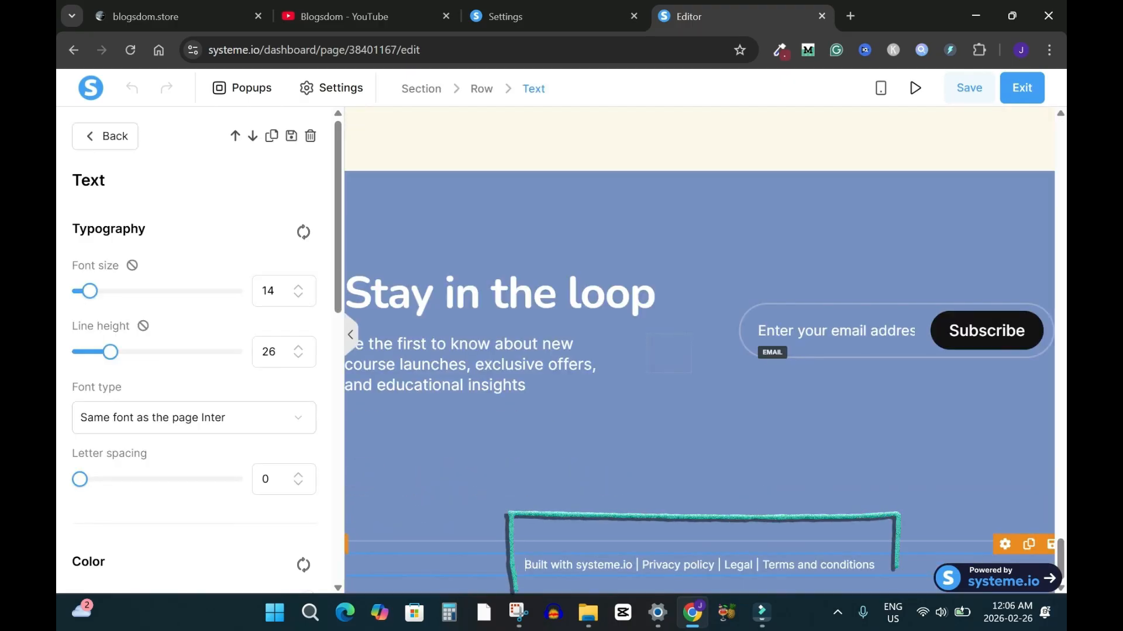
drag(525, 564, 634, 564)
key(BackSpace)
key(Delete)
key(Delete)
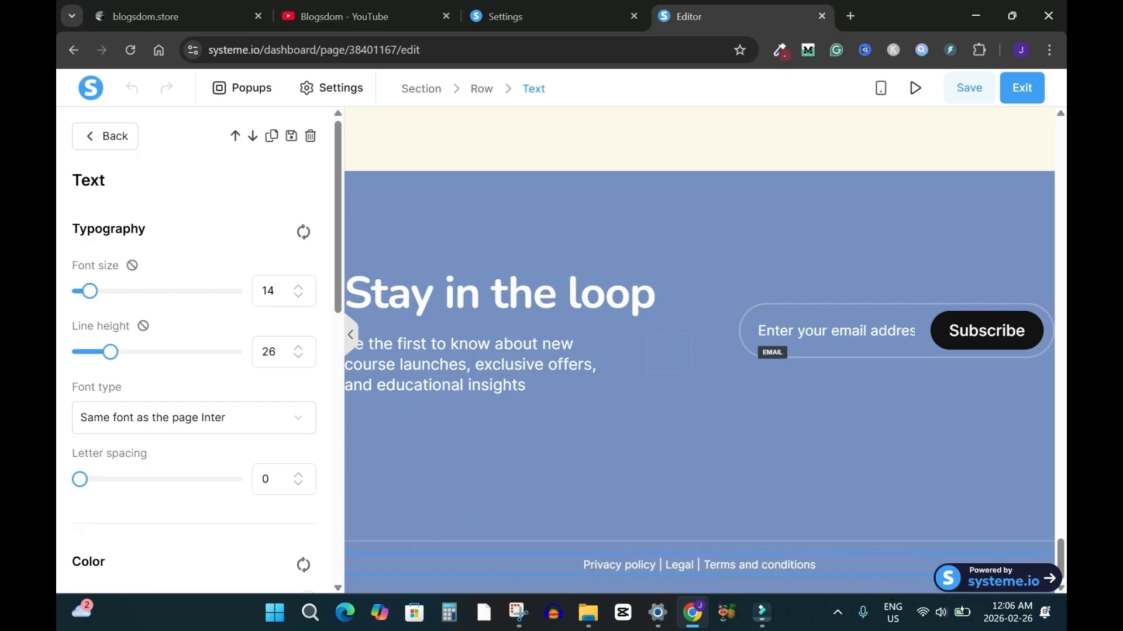
Link the footer line to the privacy-terms URL in a new tab, then save and exit
key(ctrl+a)
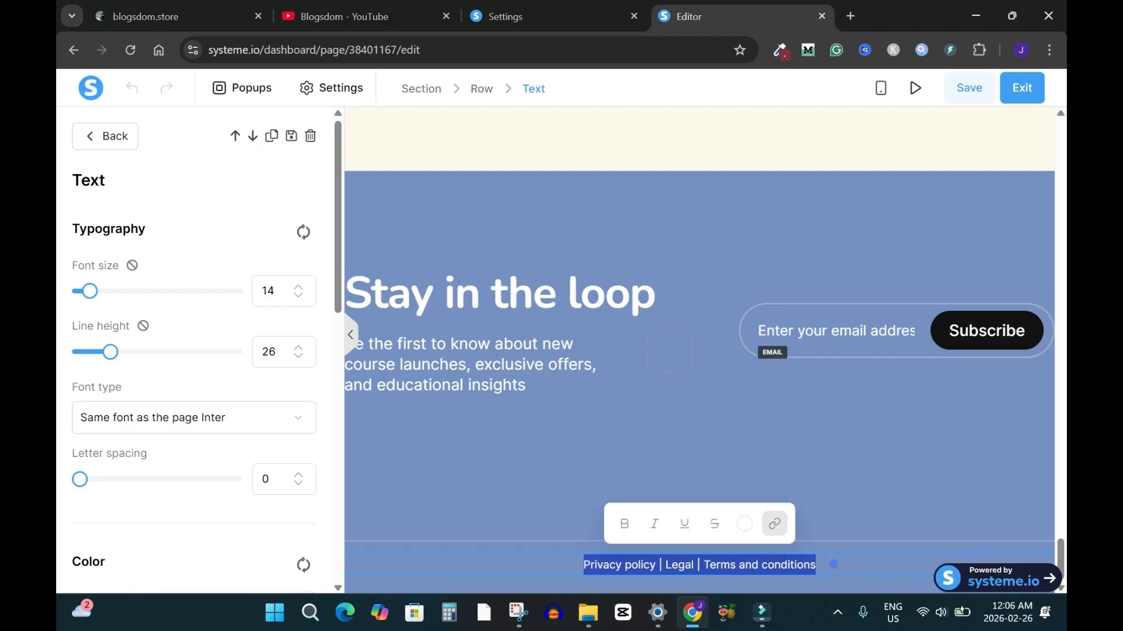
click(774, 524)
click(725, 387)
key(ctrl+v)
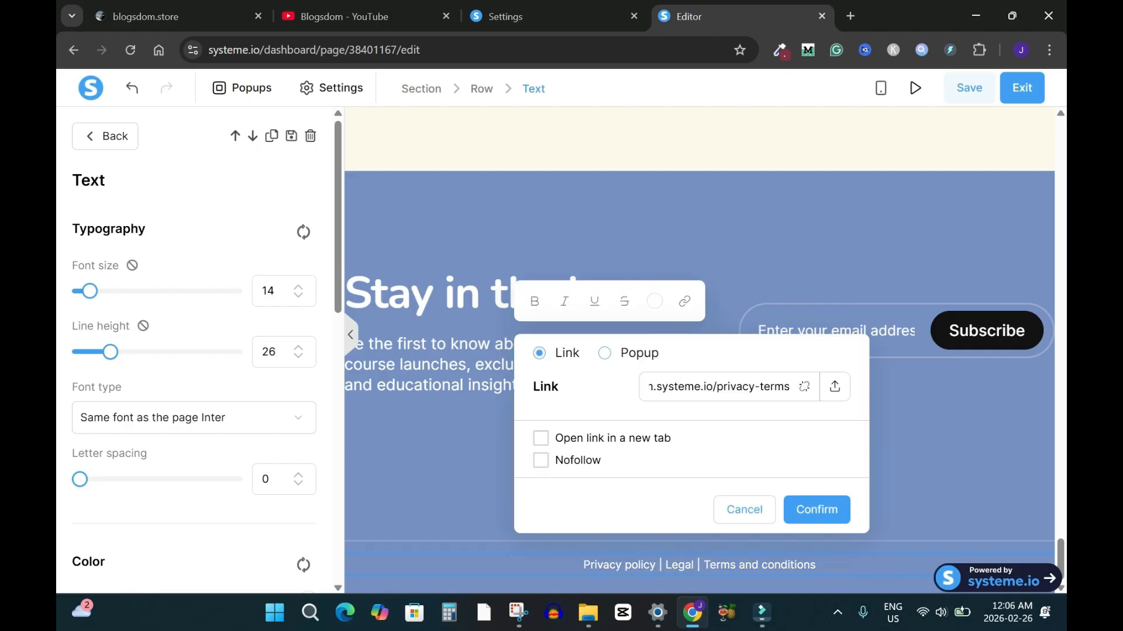
click(541, 439)
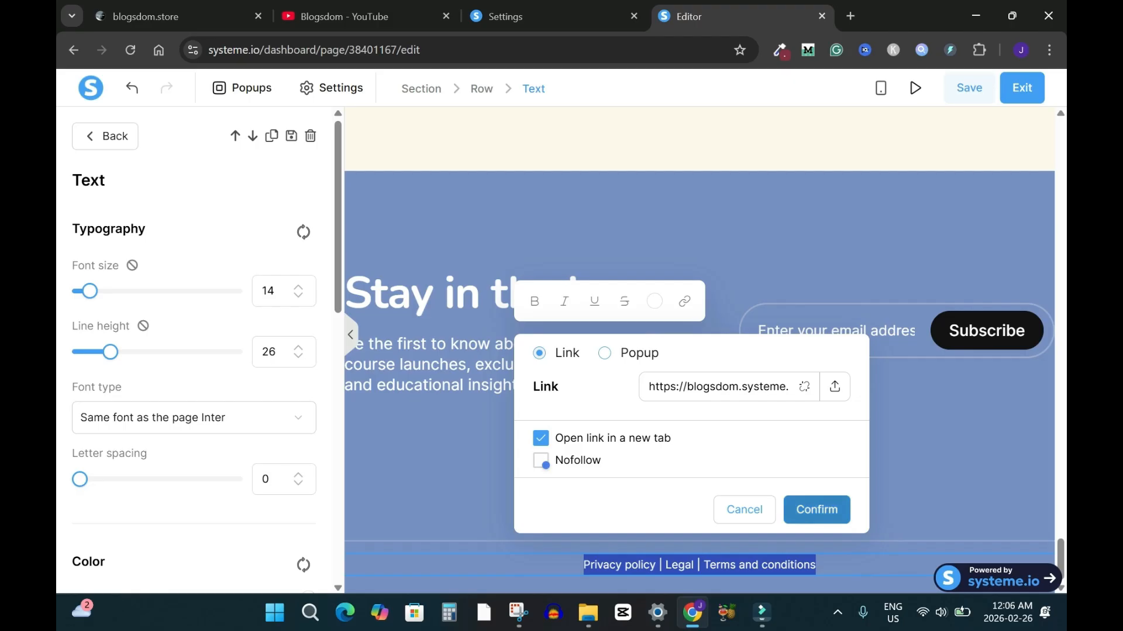
click(817, 509)
click(968, 87)
click(1022, 87)
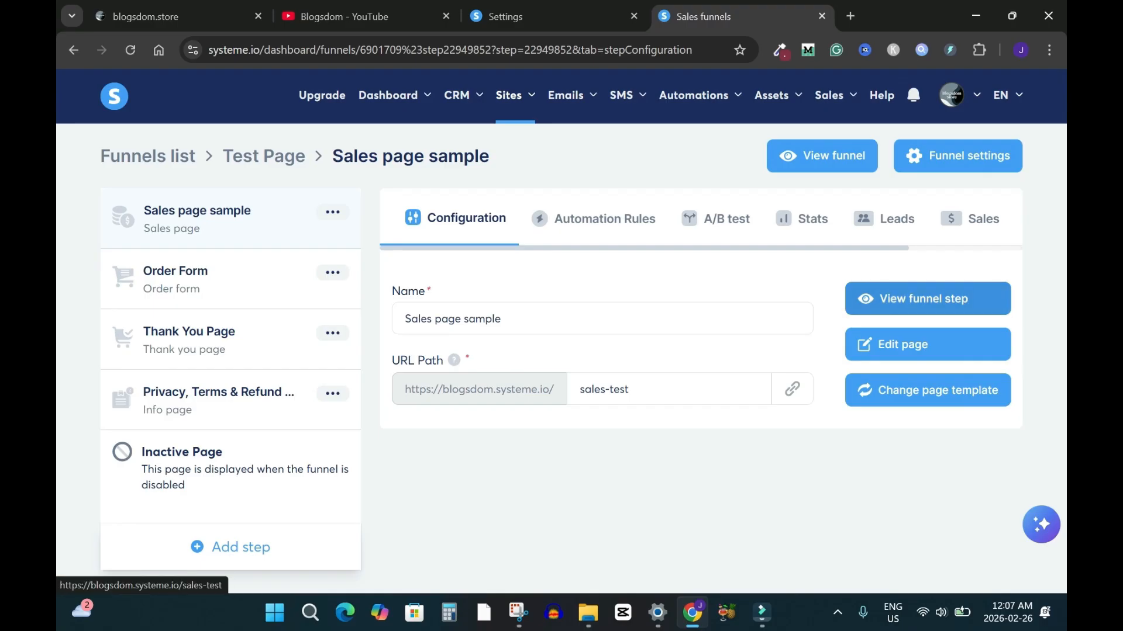
Open the live sales page at blogsdom.systeme.io/sales-test and scroll to the $49 PREMIUM plan
click(926, 299)
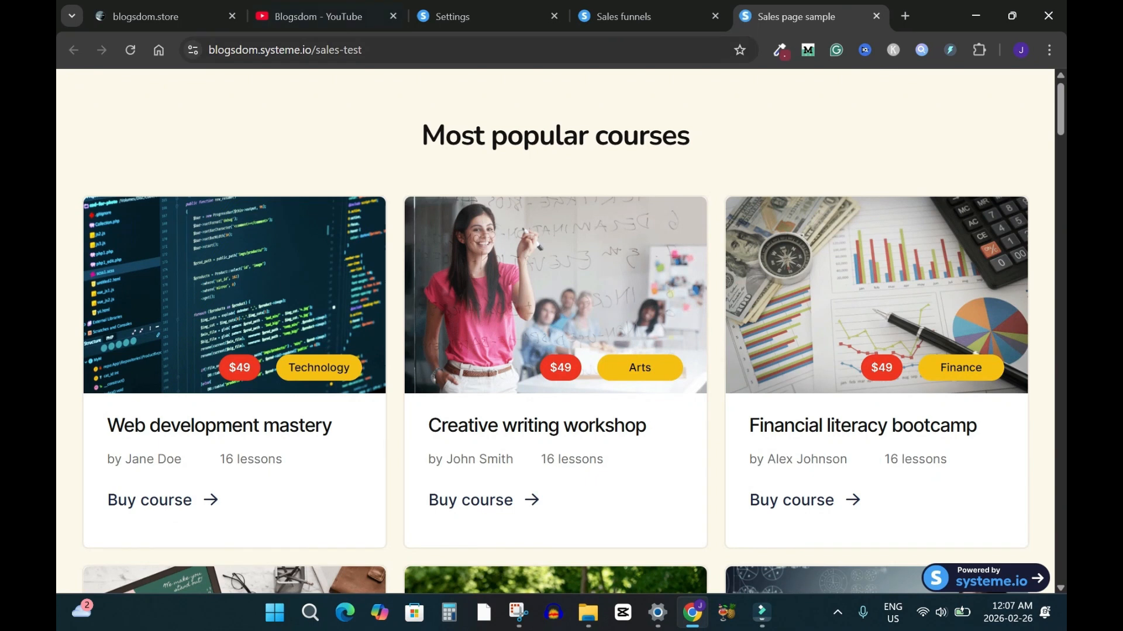
drag(367, 50, 206, 51)
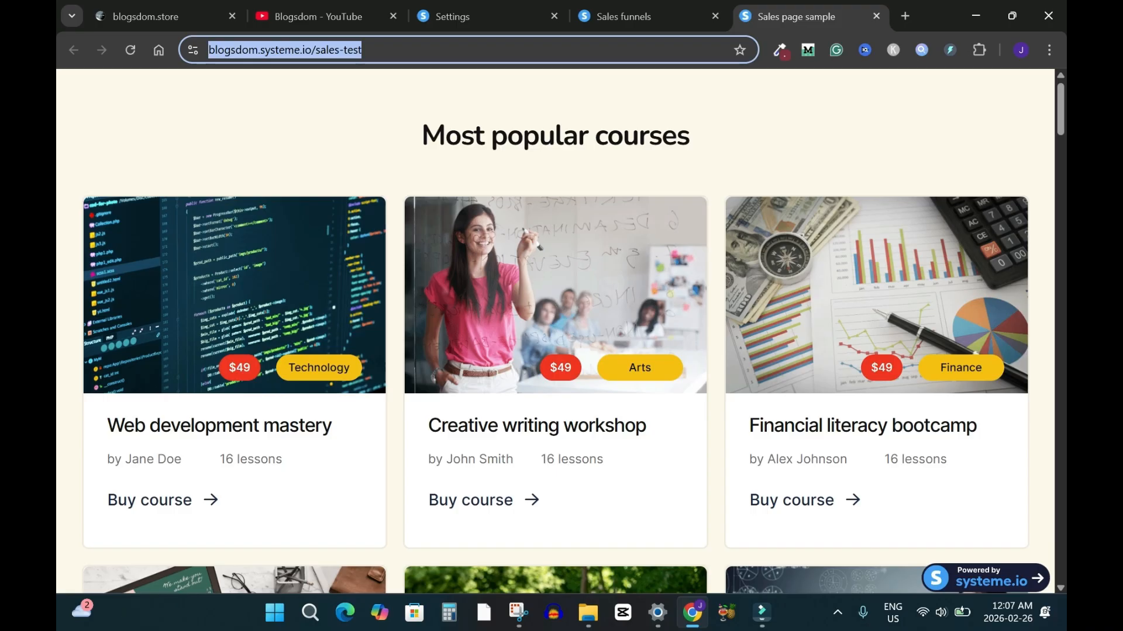
scroll(555, 330, down, 20)
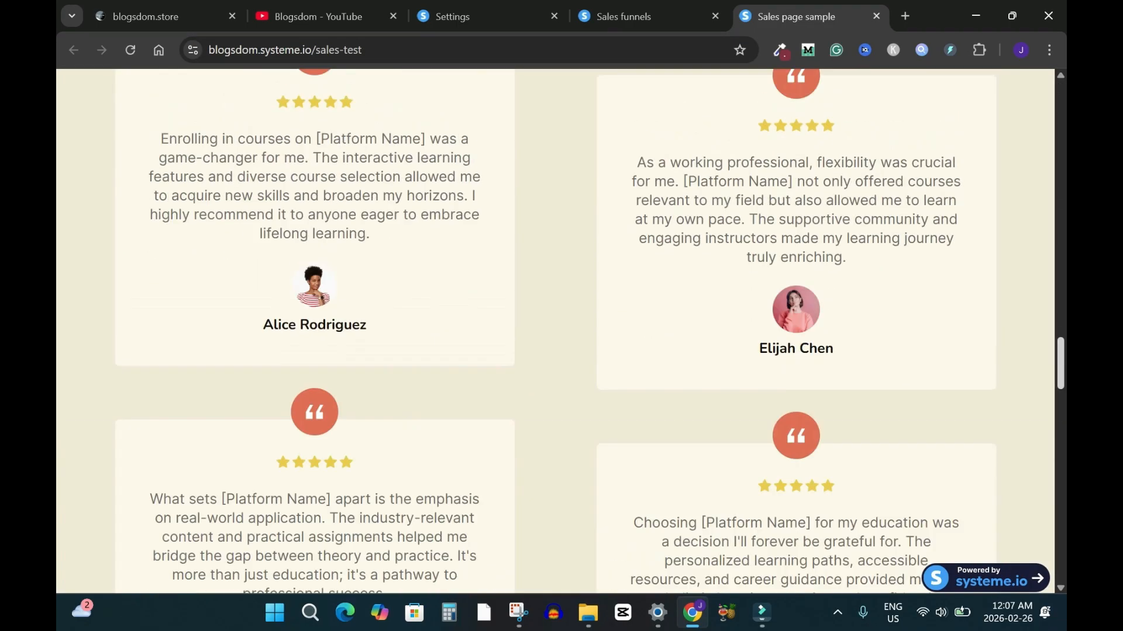
scroll(264, 541, up, 15)
scroll(264, 541, down, 5)
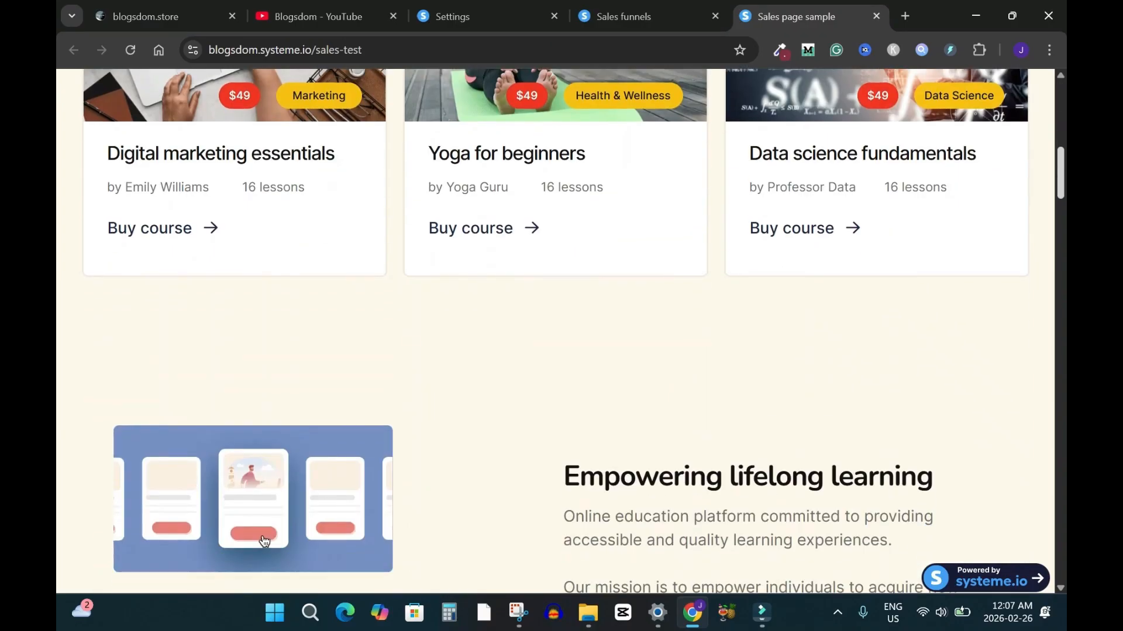
scroll(265, 541, down, 20)
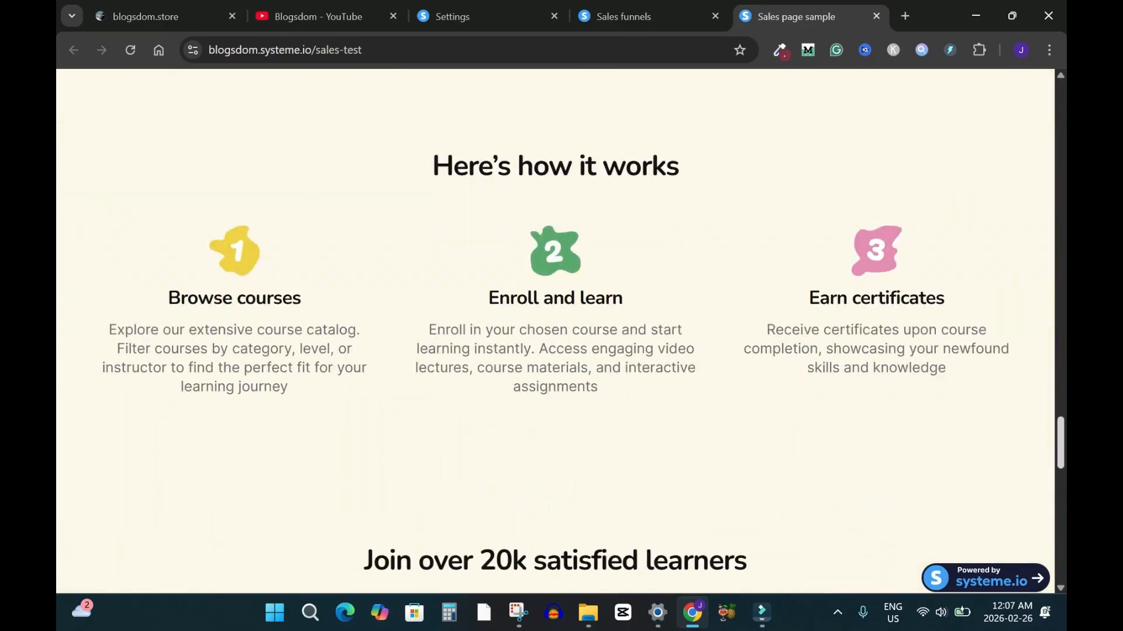
scroll(556, 330, down, 13)
scroll(555, 330, up, 9)
scroll(556, 331, down, 3)
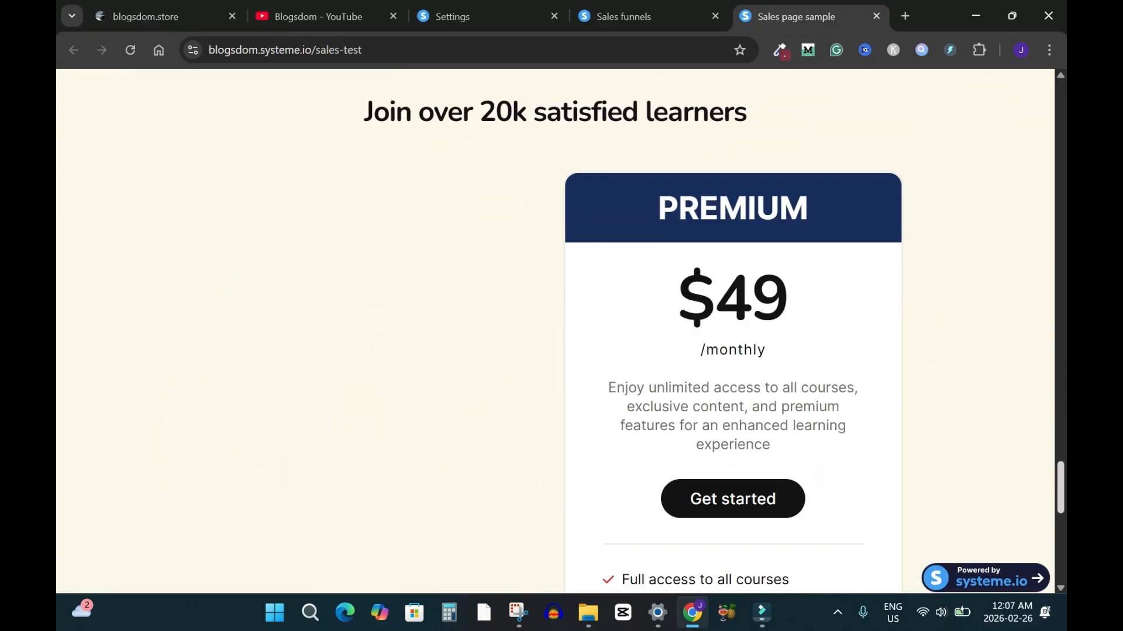
scroll(733, 346, down, 3)
Go to the order form from the Premium offer's Get started and review card, PayPal and $17.00 order
click(733, 345)
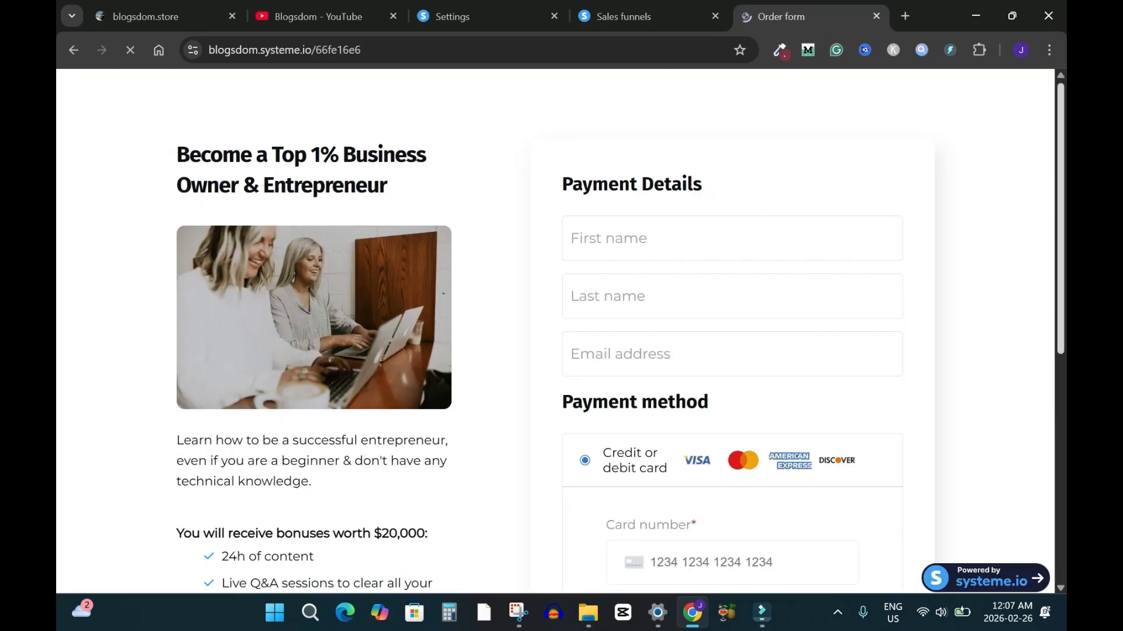
scroll(560, 332, down, 3)
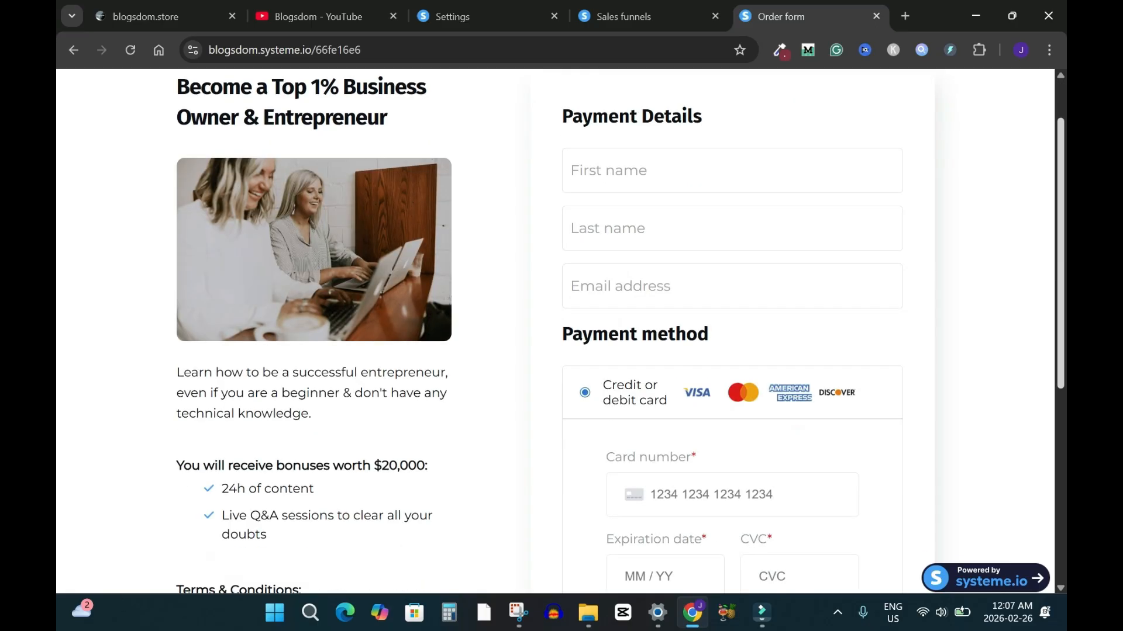
scroll(560, 332, up, 3)
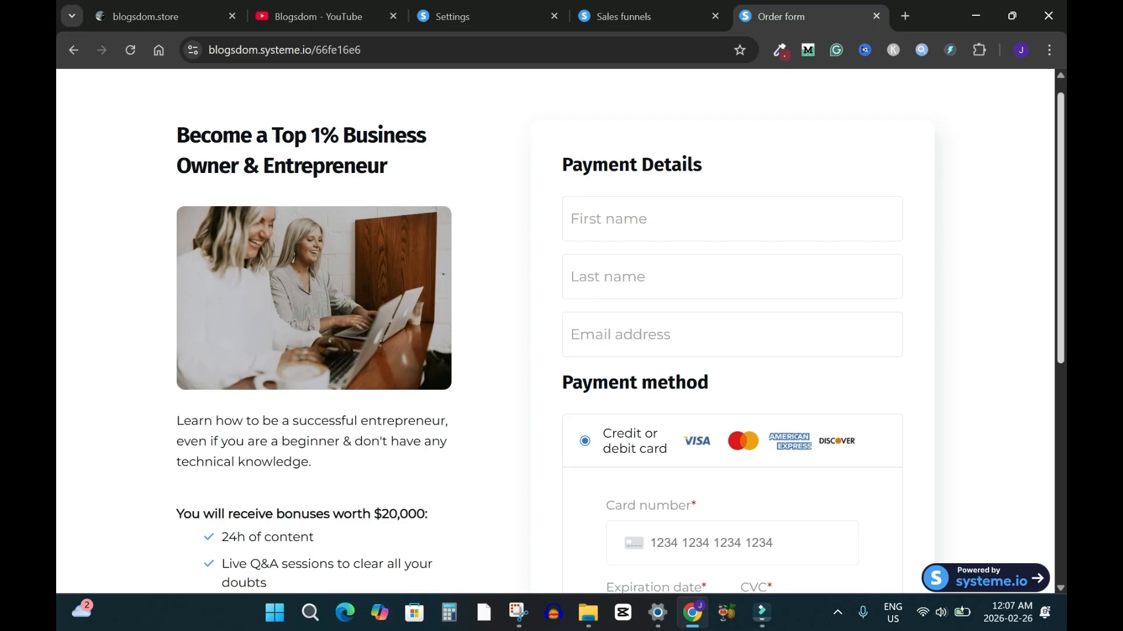
scroll(560, 332, down, 2)
scroll(560, 331, down, 3)
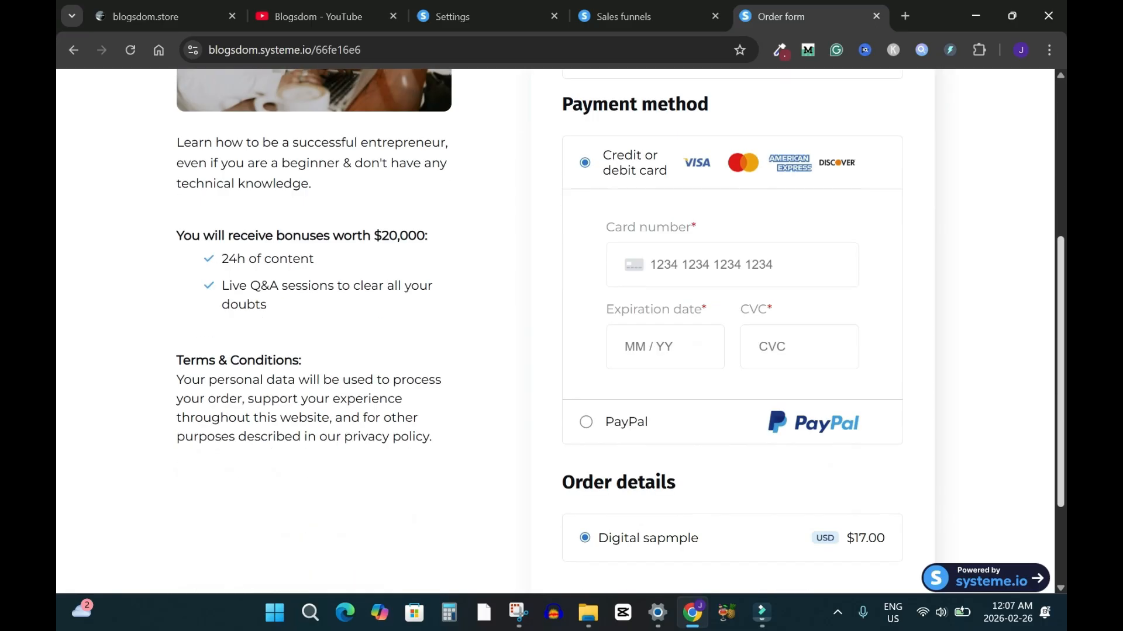
scroll(560, 332, down, 2)
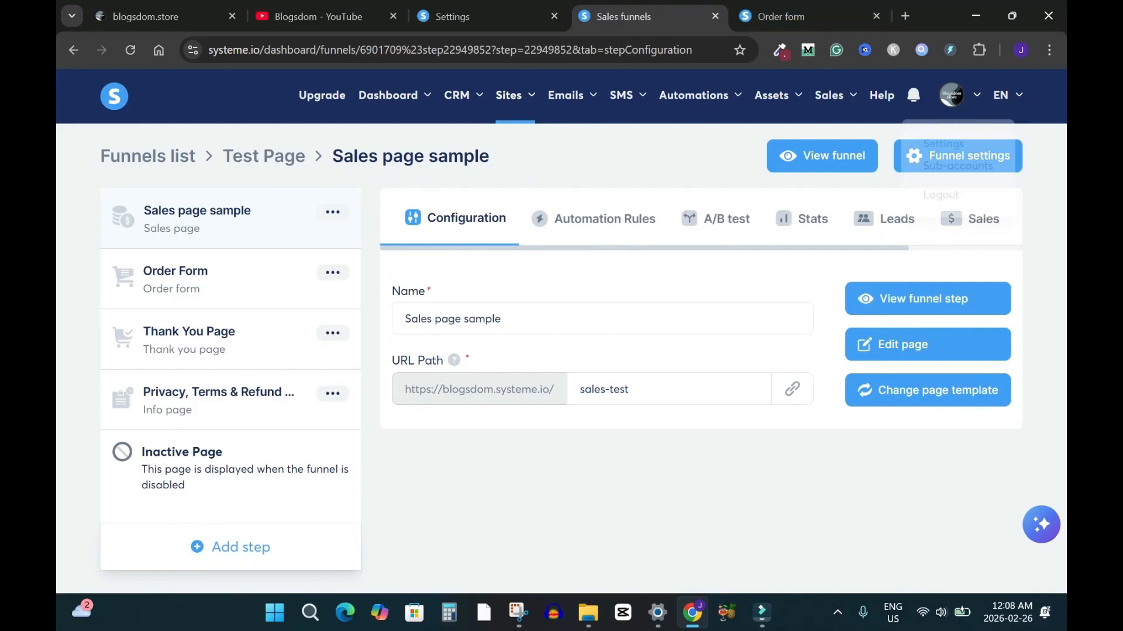
Review the Order Form step's settings in the funnel
mouse_move(959, 95)
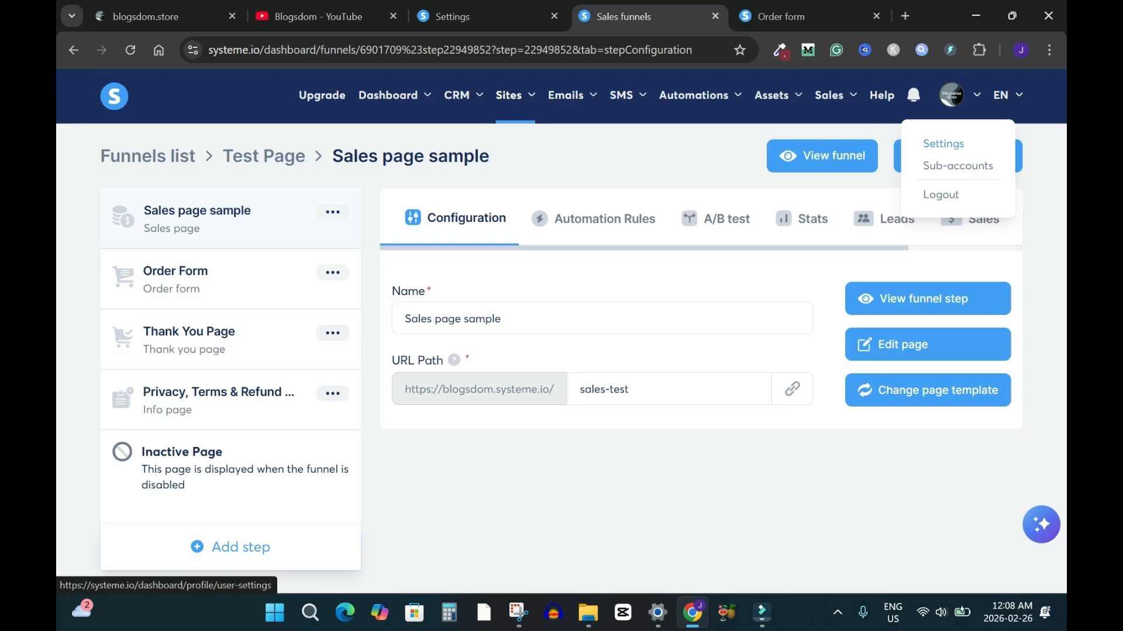
click(176, 272)
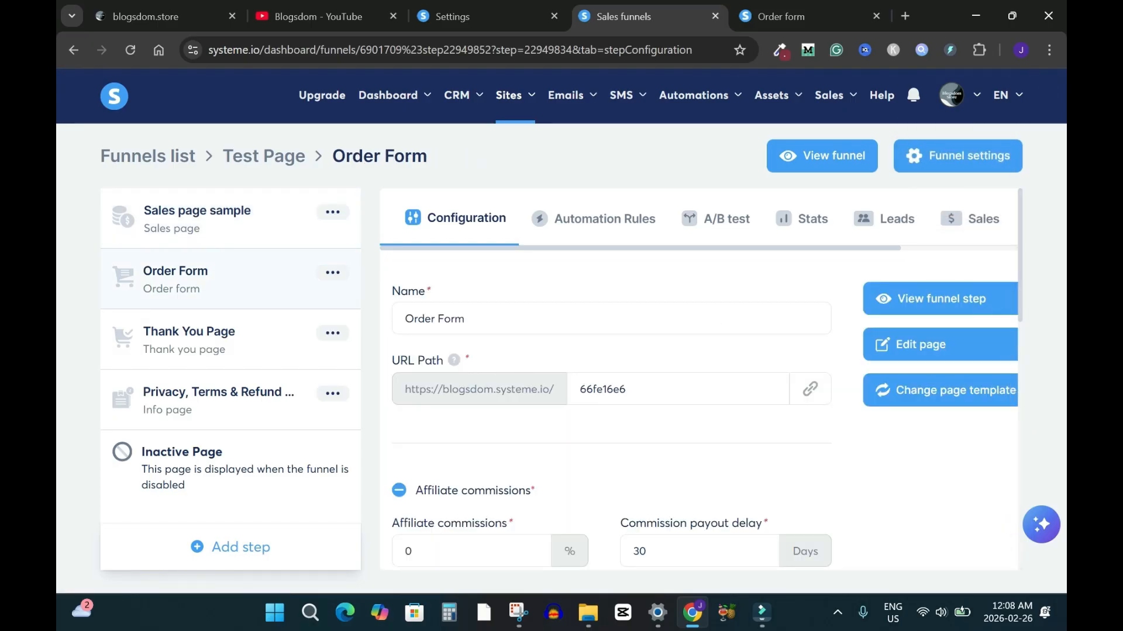
scroll(699, 409, down, 6)
scroll(698, 410, up, 6)
Check the connected payment gateways in account Settings, then return to the live order form
mouse_move(957, 95)
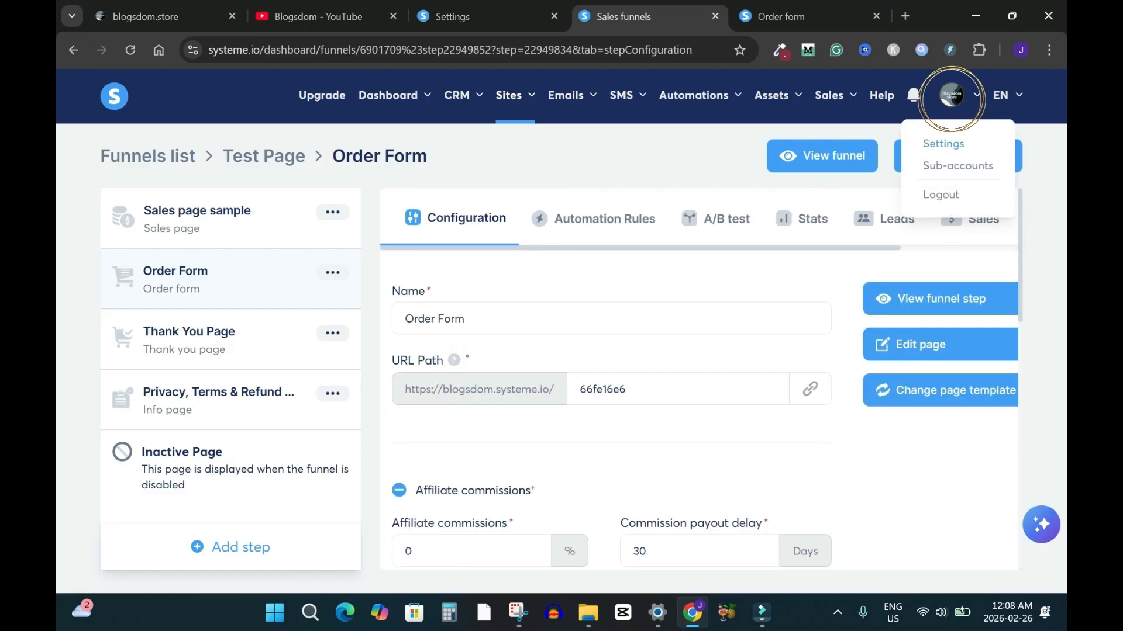
click(942, 144)
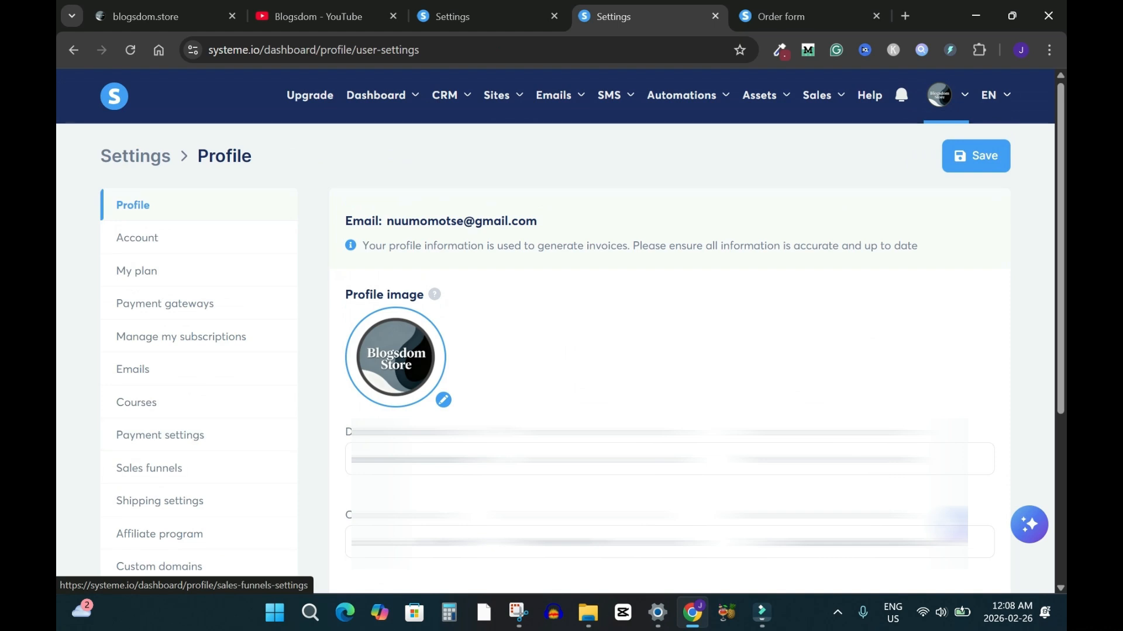
click(165, 304)
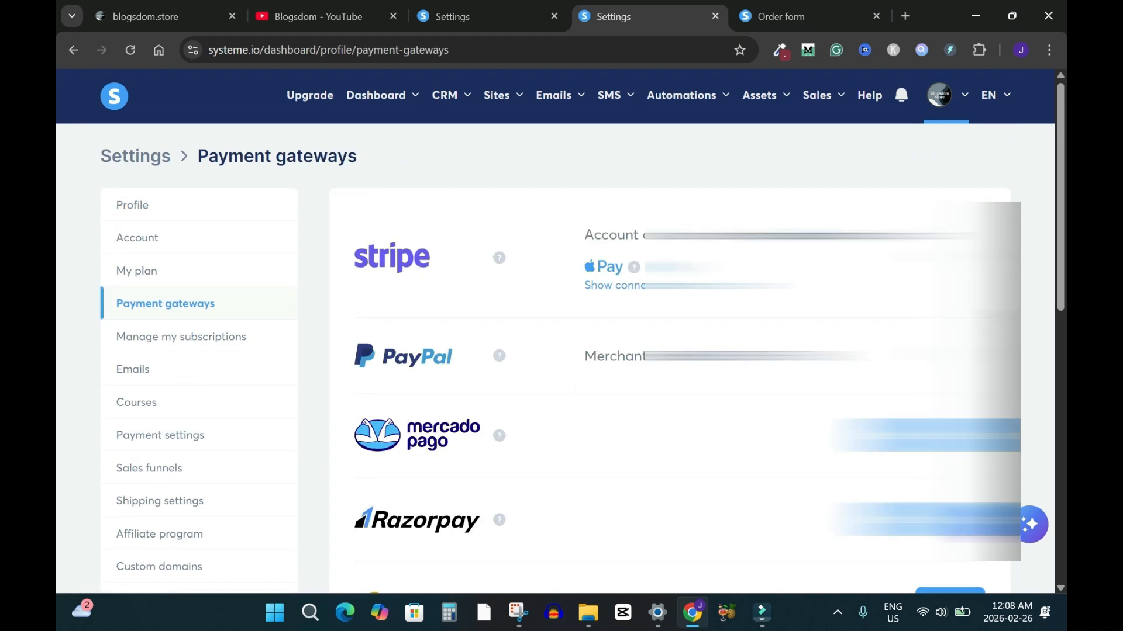
scroll(560, 331, down, 10)
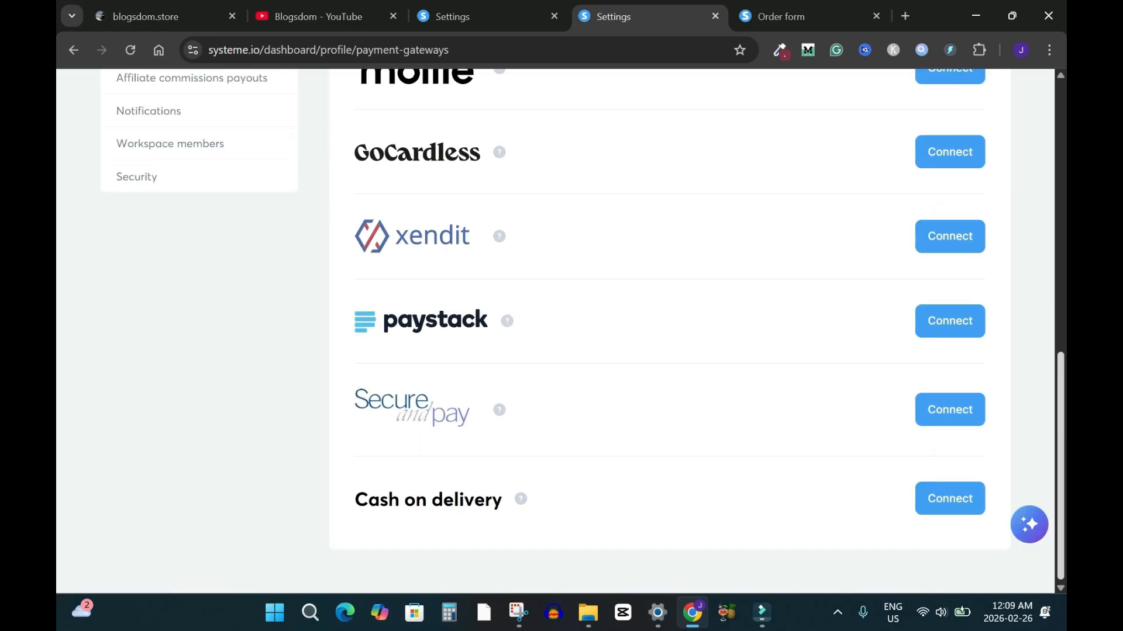
key(ctrl+Tab)
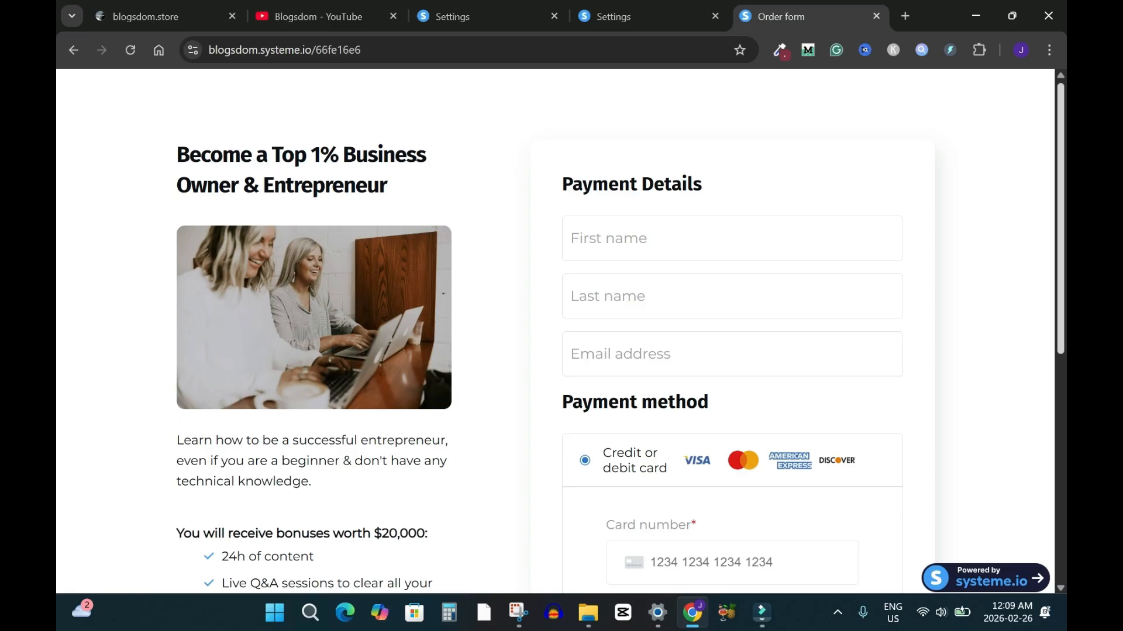